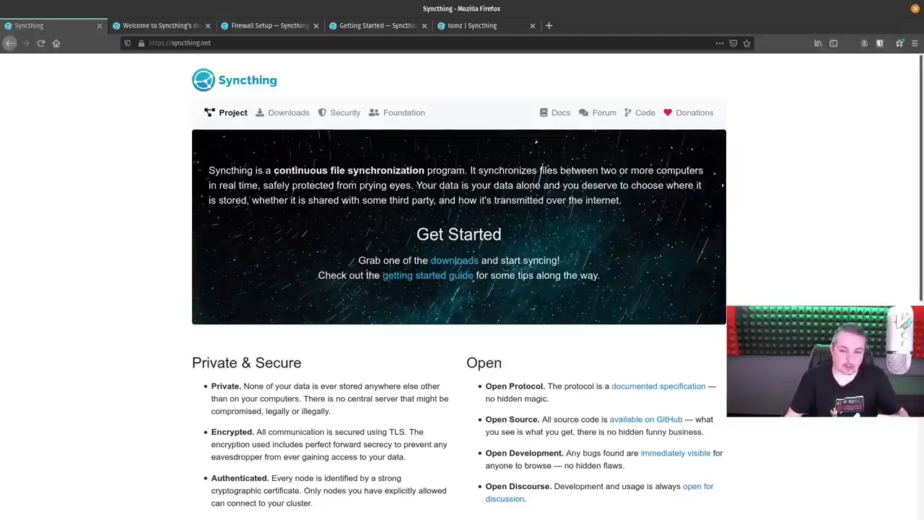
Browse the Firewall Setup and Getting Started documentation pages, then return to the Syncthing homepage
scroll(220, 348, down, 1)
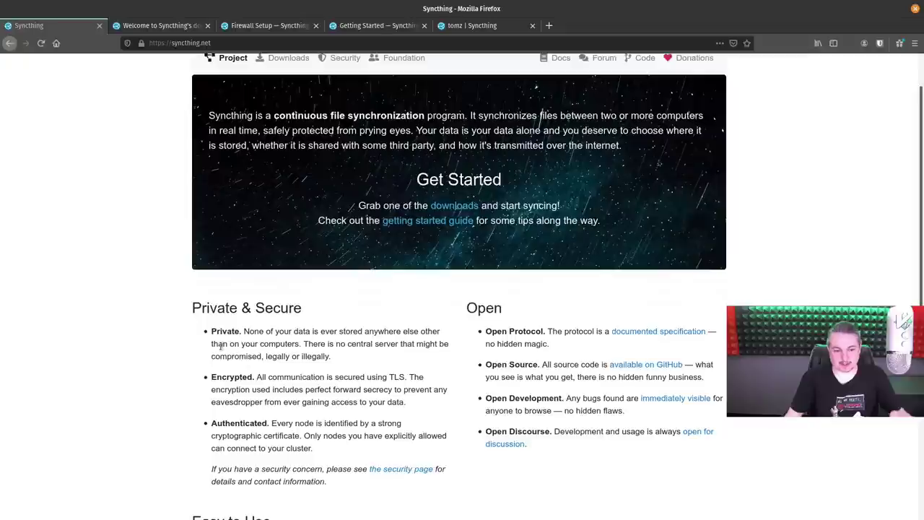
scroll(221, 346, down, 5)
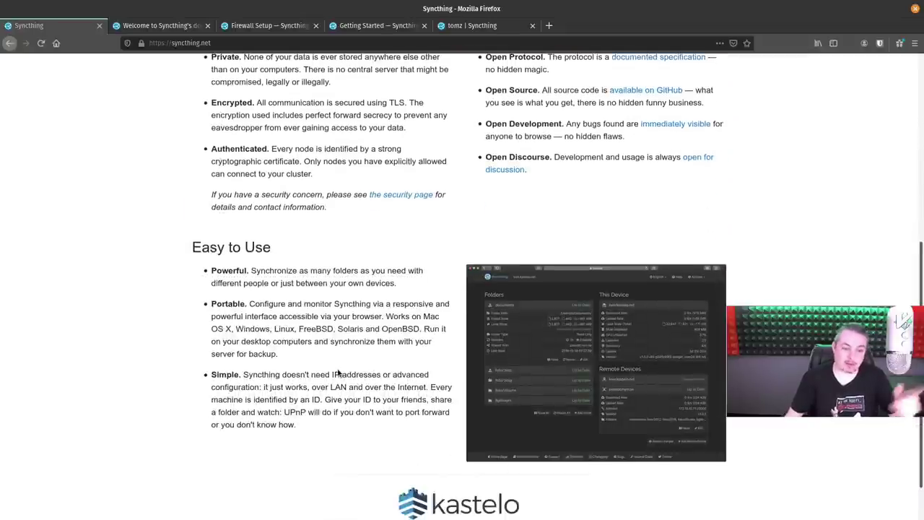
scroll(337, 373, up, 4)
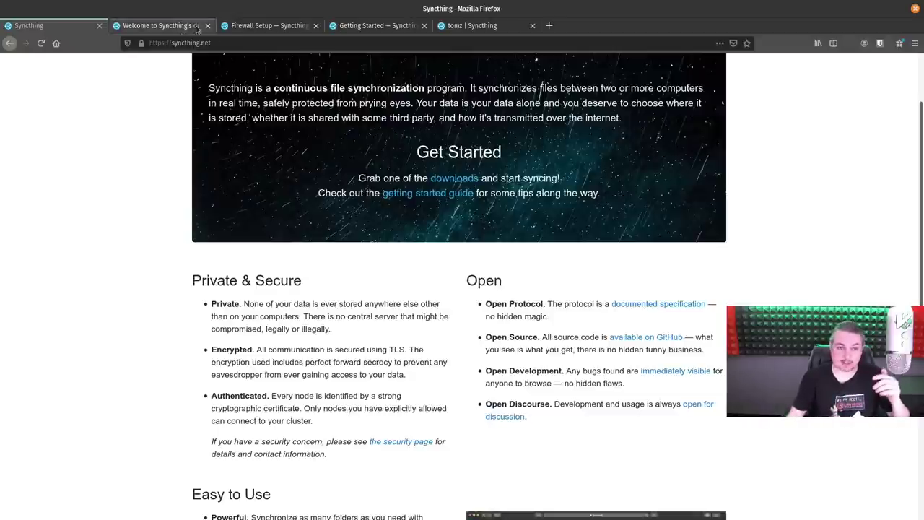
click(239, 27)
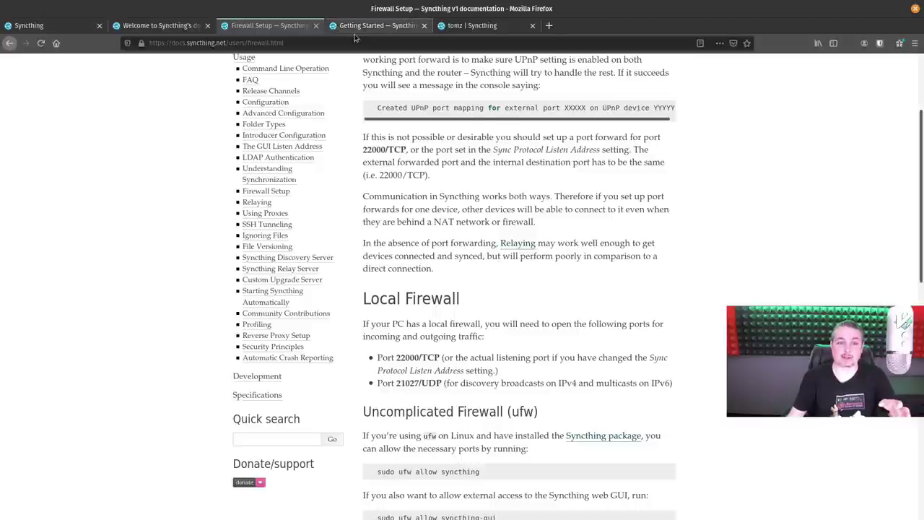
click(359, 26)
scroll(522, 275, down, 5)
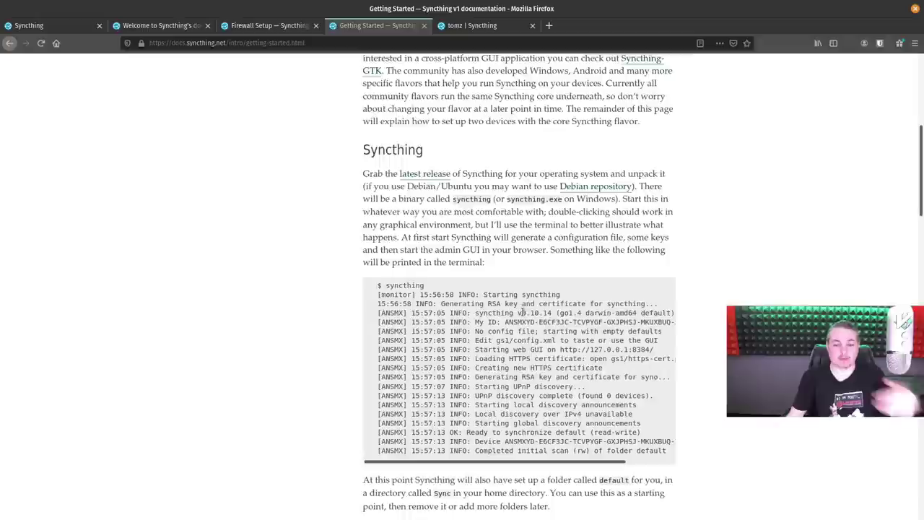
scroll(522, 312, up, 5)
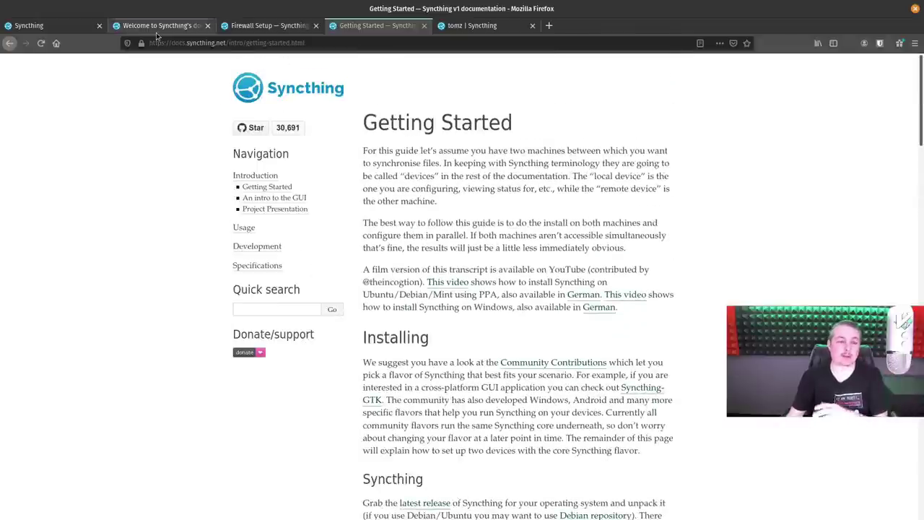
click(156, 27)
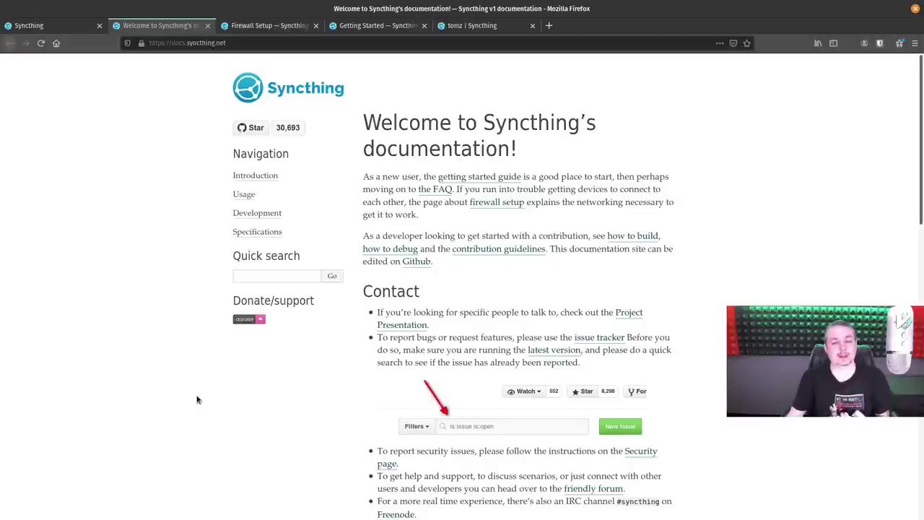
click(39, 26)
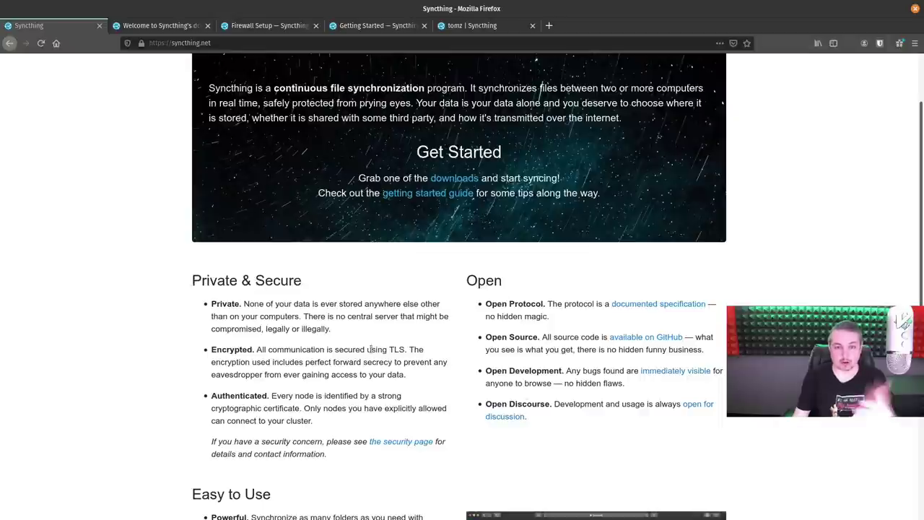
Go to the Downloads page and read the Syncthing v1.4.2 builds and Debian/Ubuntu package instructions
scroll(346, 216, up, 2)
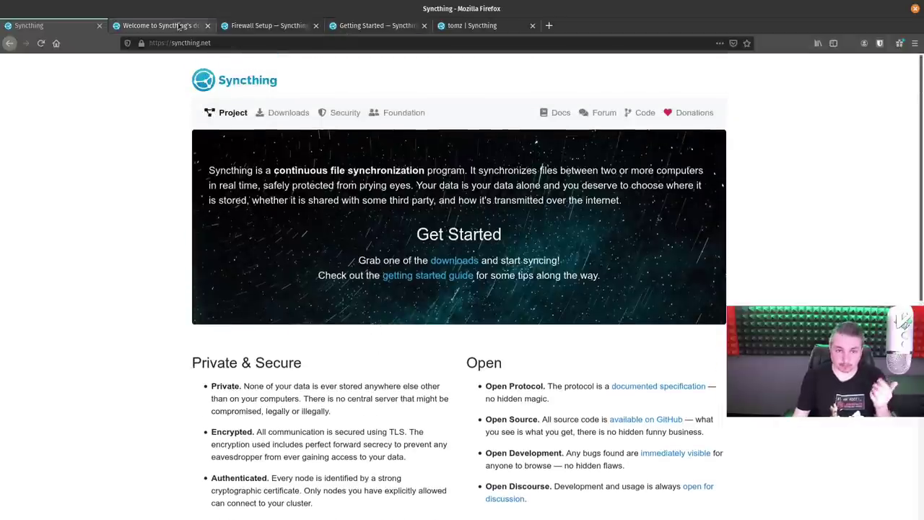
click(278, 113)
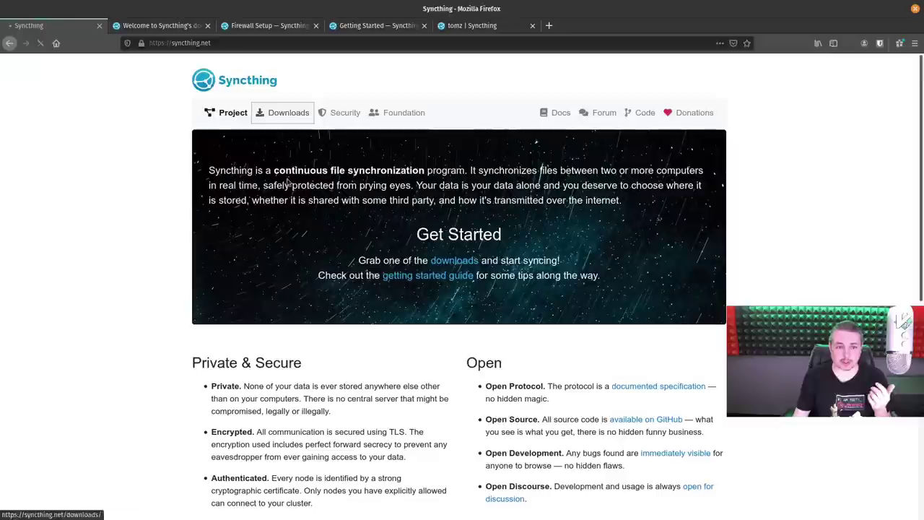
scroll(278, 288, down, 3)
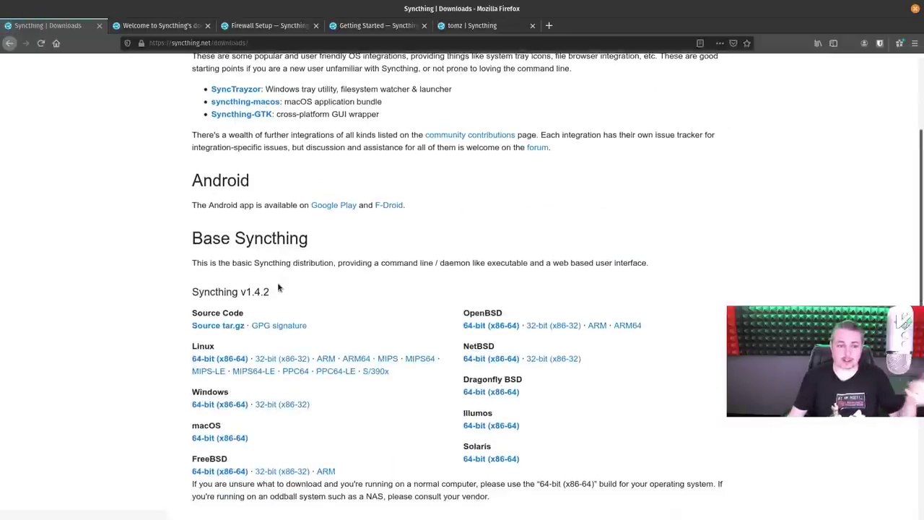
scroll(277, 287, down, 2)
drag(190, 209, 338, 208)
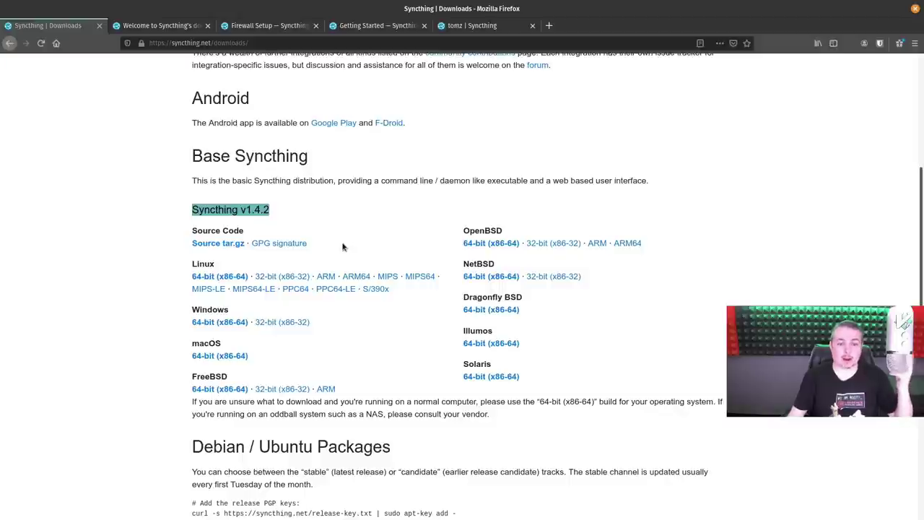
scroll(342, 245, down, 1)
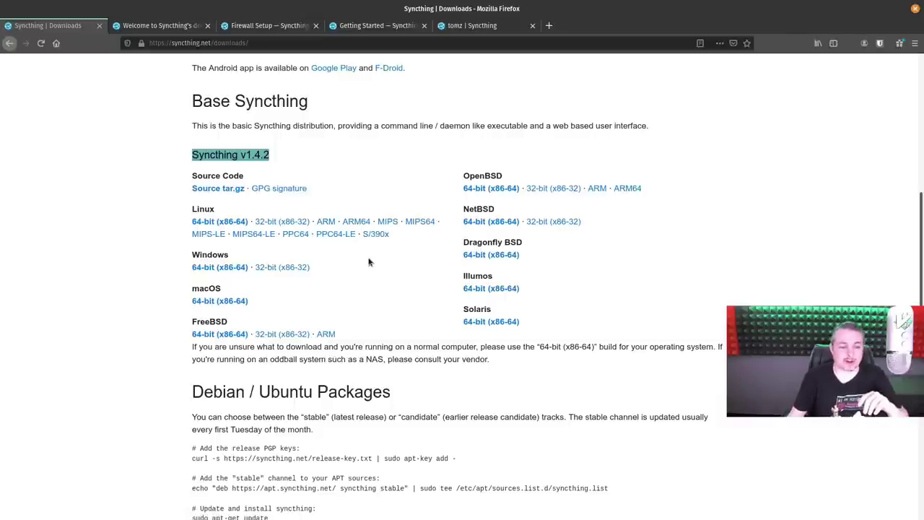
click(364, 288)
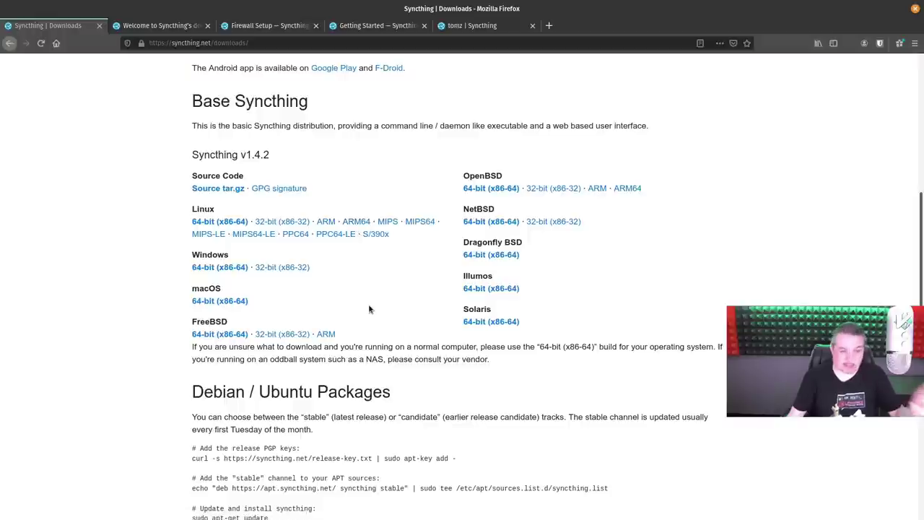
scroll(369, 309, down, 5)
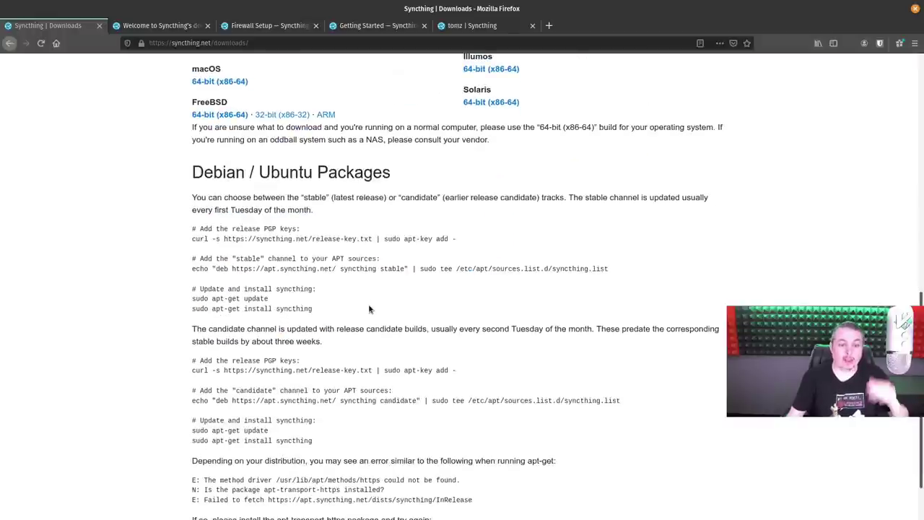
scroll(369, 309, up, 4)
scroll(368, 309, up, 3)
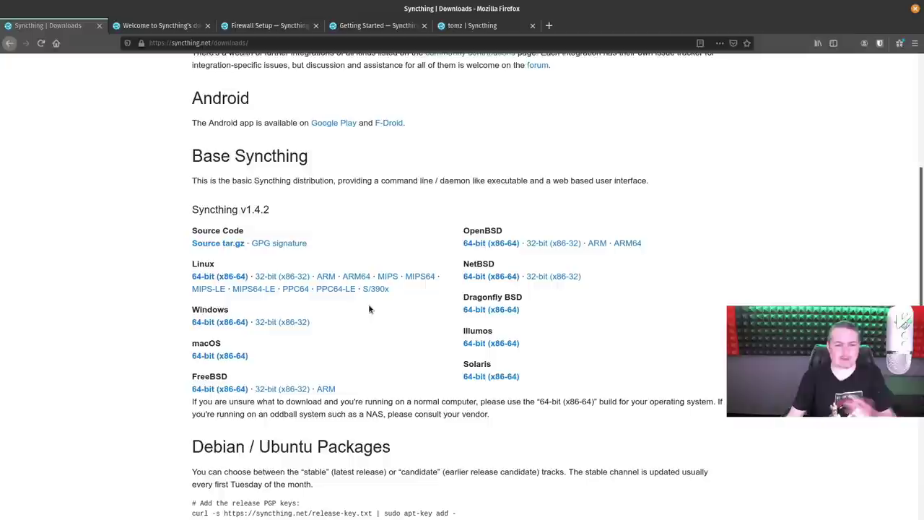
scroll(368, 352, down, 2)
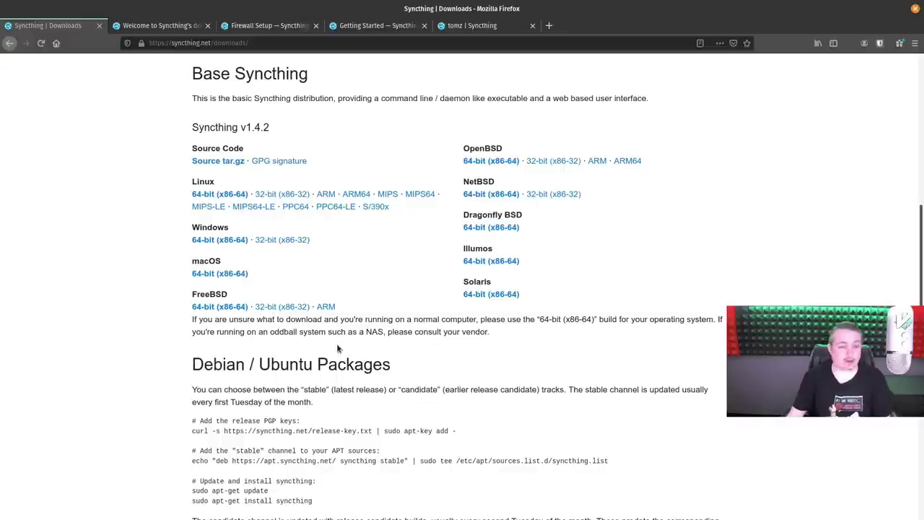
scroll(337, 342, down, 5)
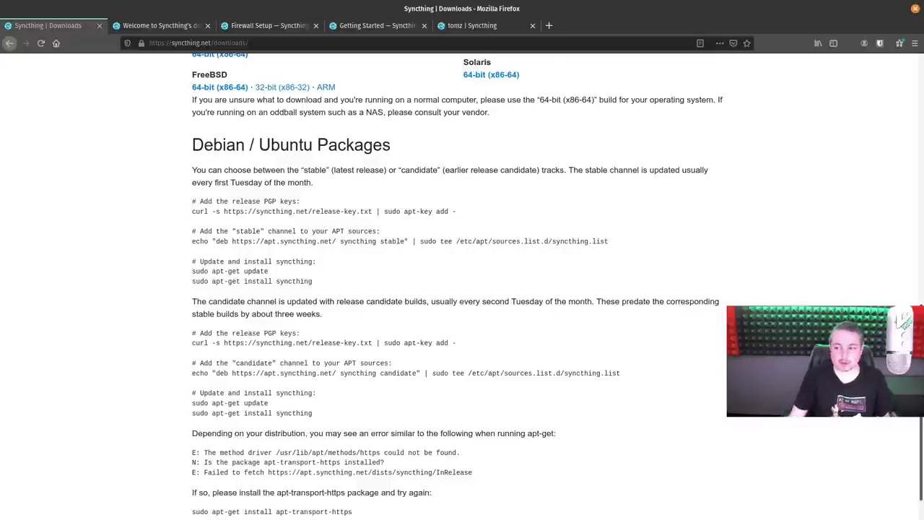
On the local dashboard, expand LTS Business Docs (1,787 files, ~1.56 GiB), then close the tab
click(462, 28)
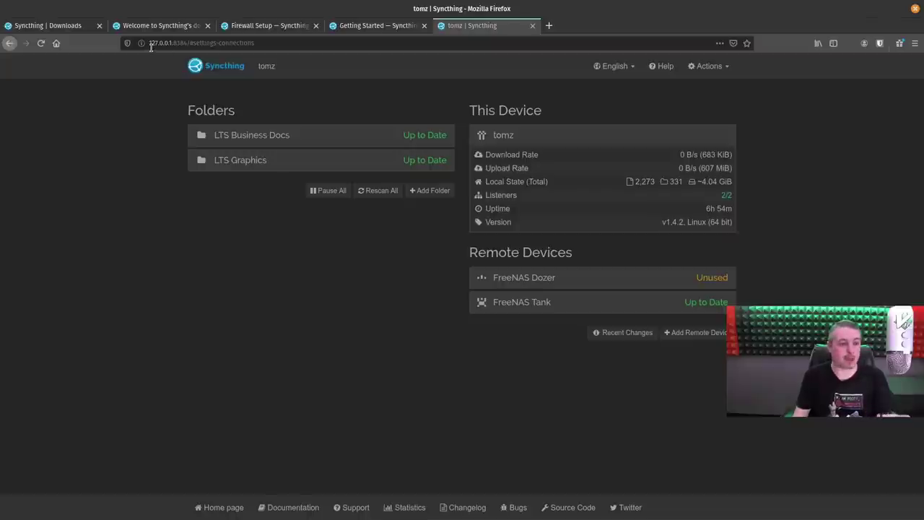
drag(149, 43, 175, 44)
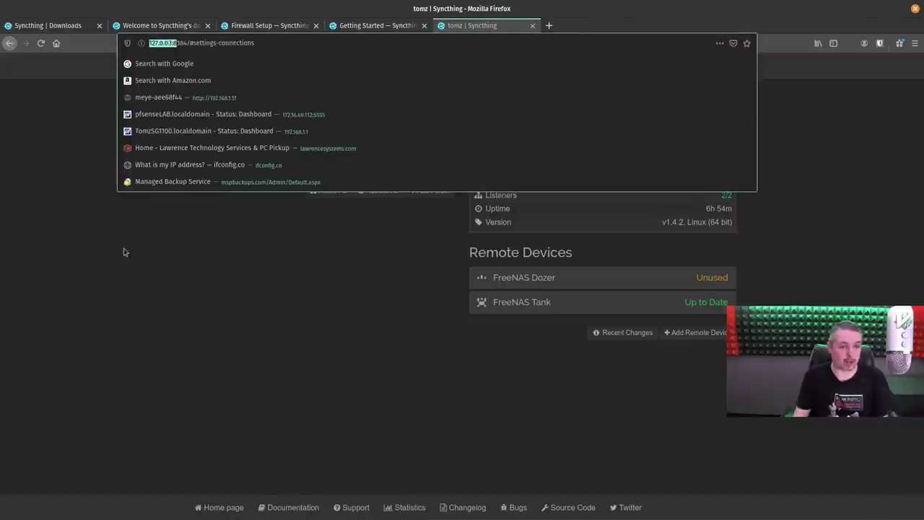
click(144, 279)
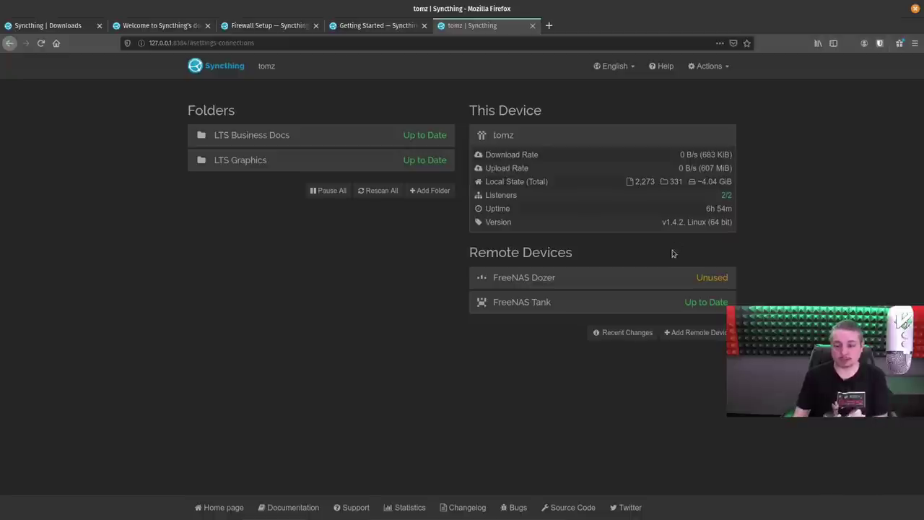
click(400, 135)
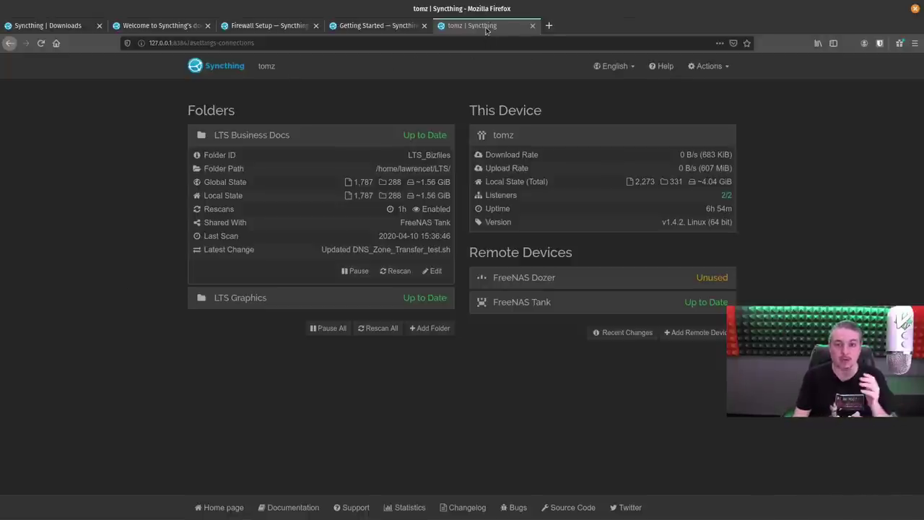
middle_click(489, 29)
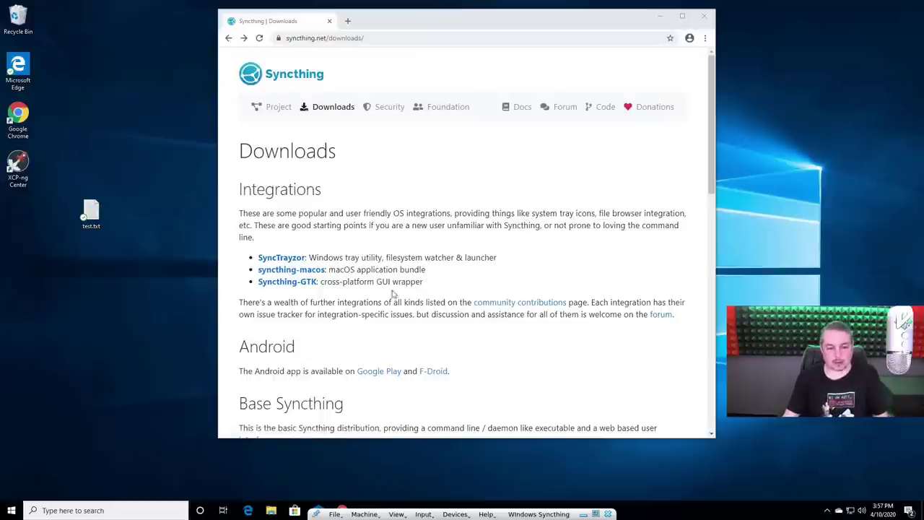
Launch Syncthing-GTK from the Start menu and open its web interface in the browser
click(11, 511)
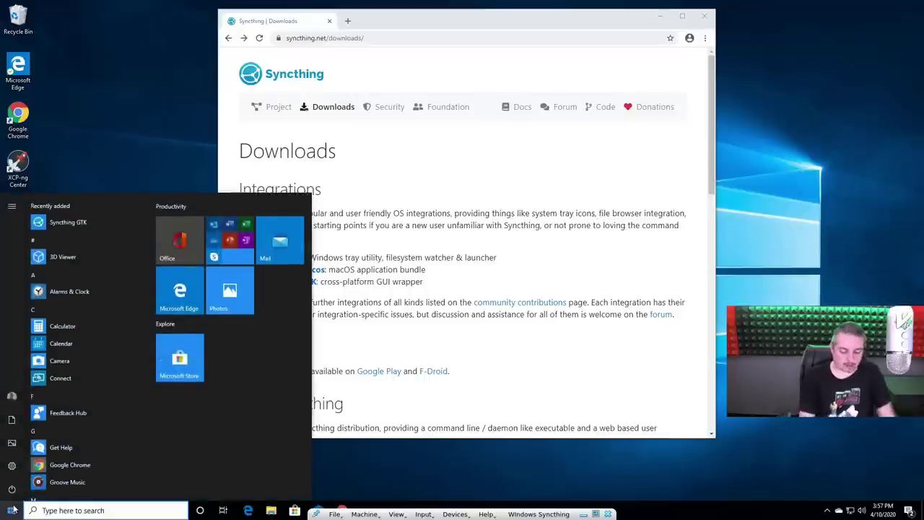
text(sync)
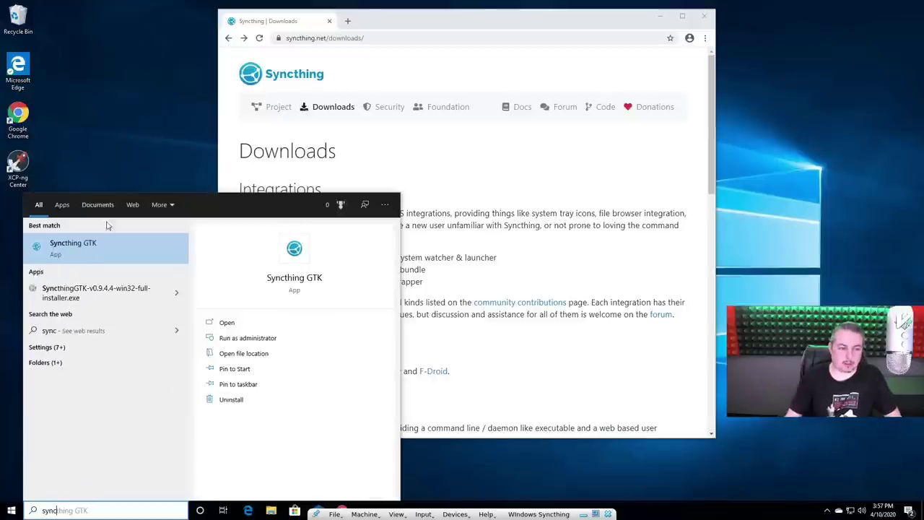
click(101, 245)
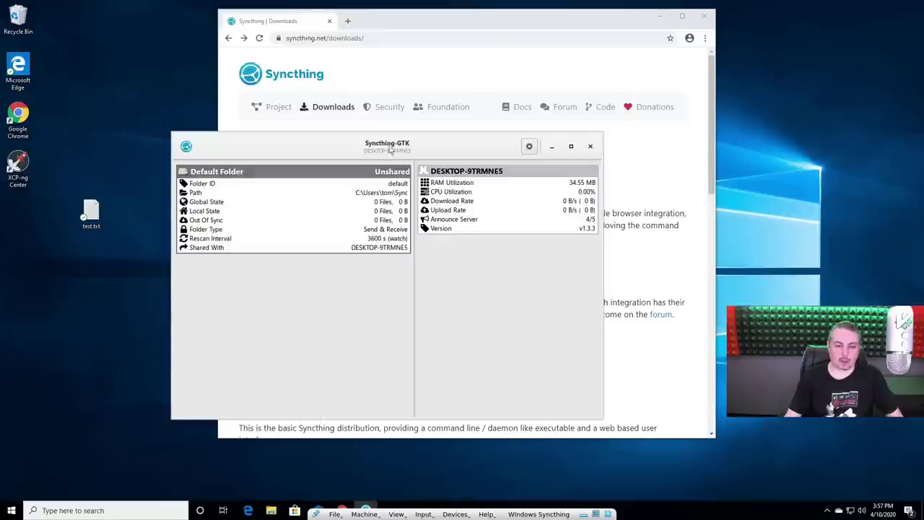
drag(314, 143, 359, 139)
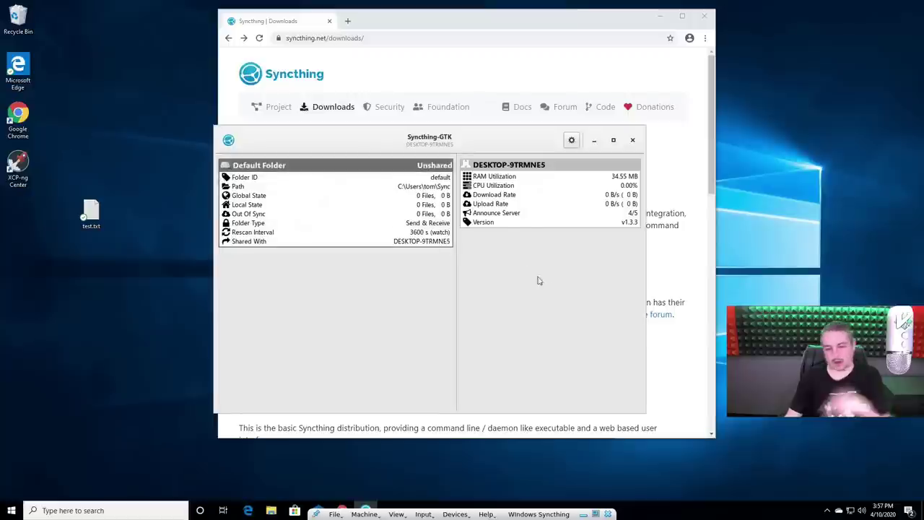
click(229, 141)
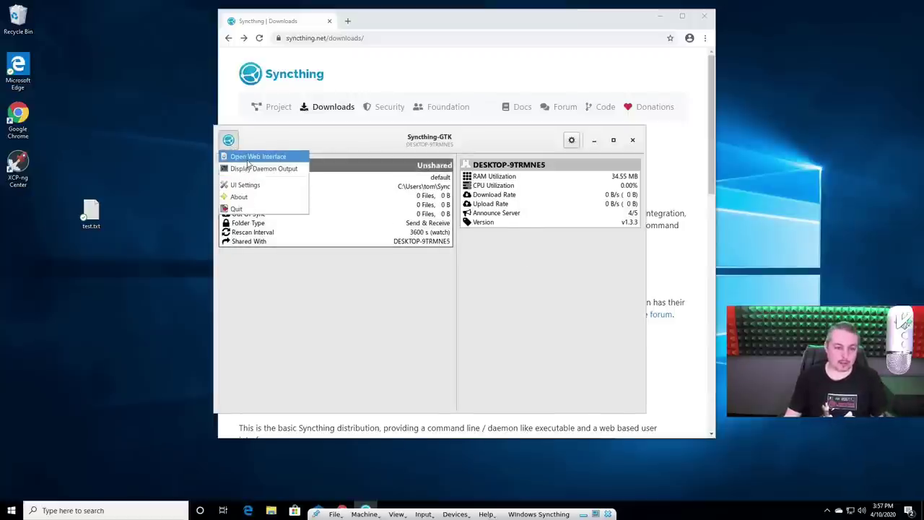
click(248, 159)
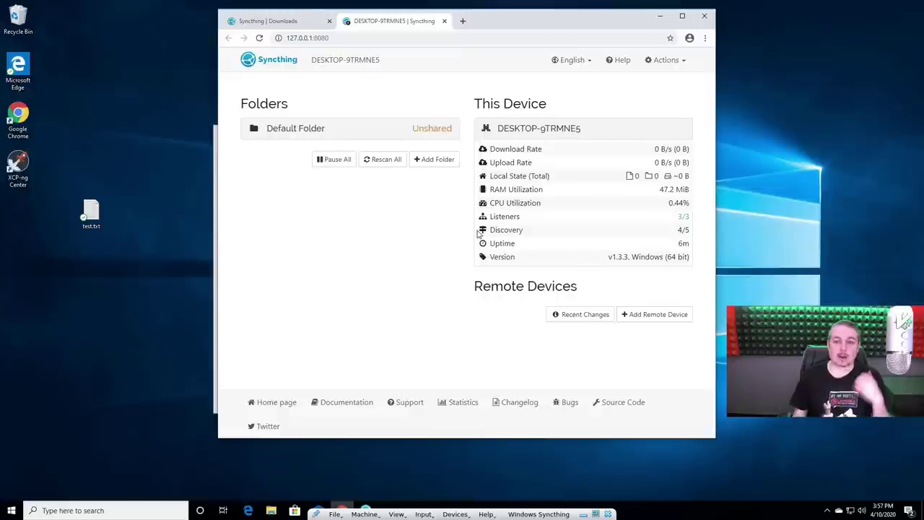
click(663, 66)
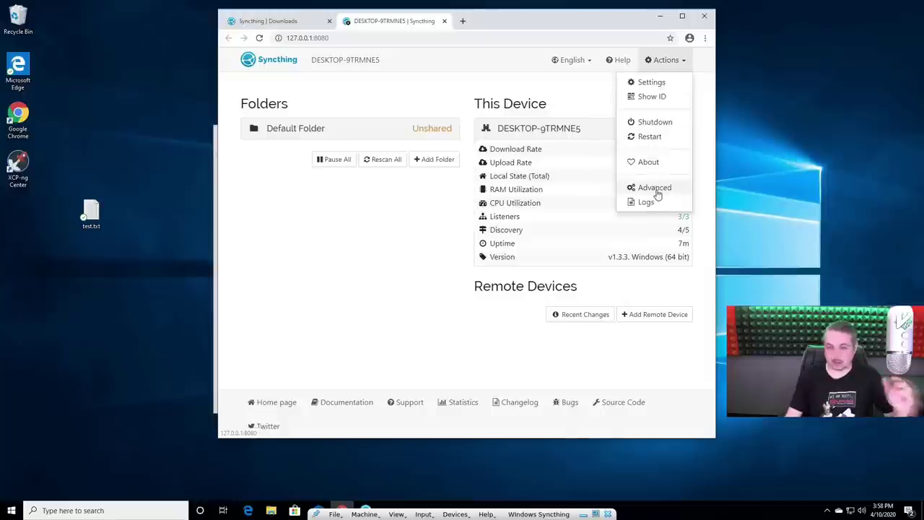
click(654, 188)
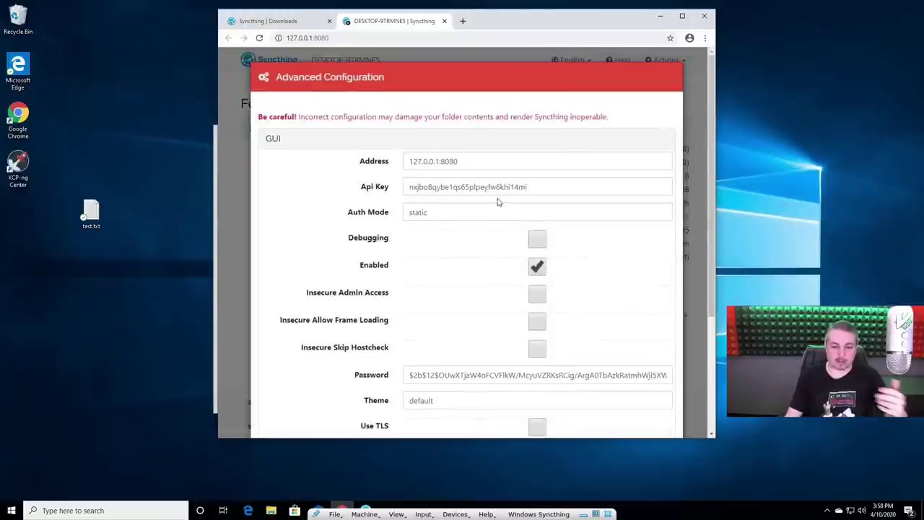
click(231, 254)
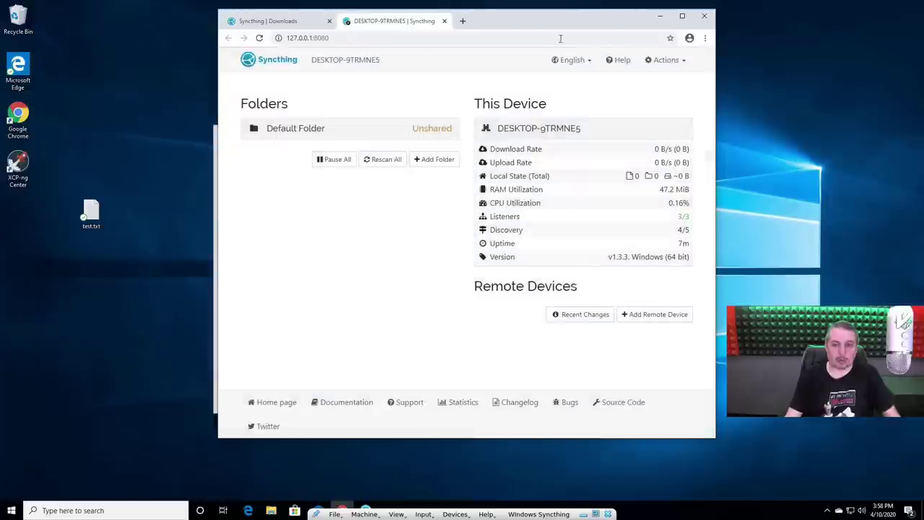
click(670, 61)
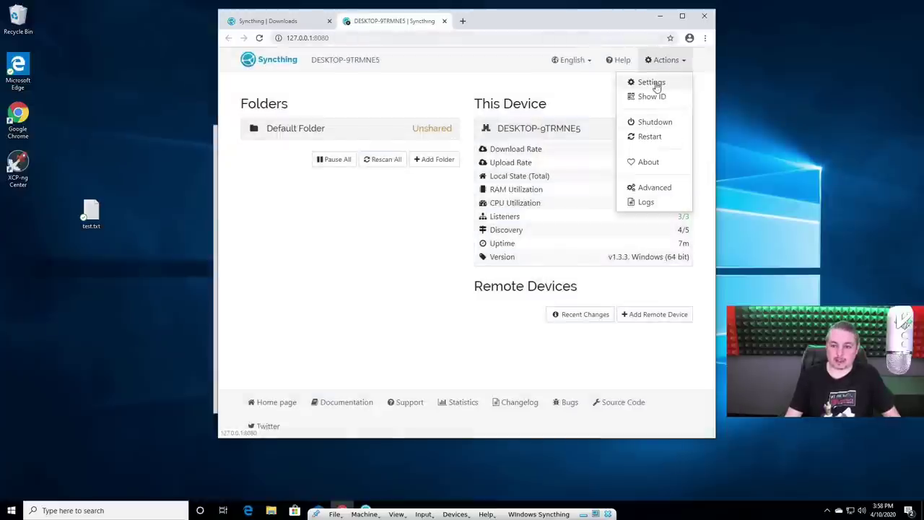
click(664, 85)
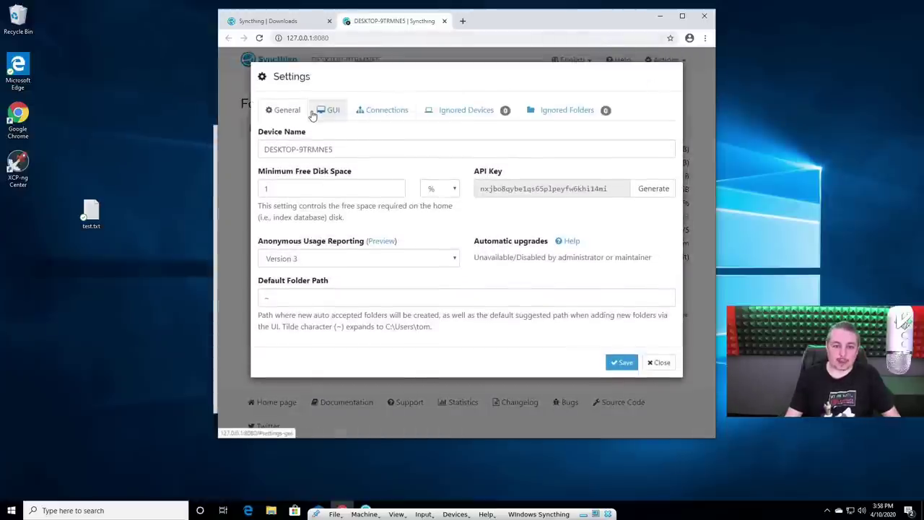
click(317, 112)
click(327, 186)
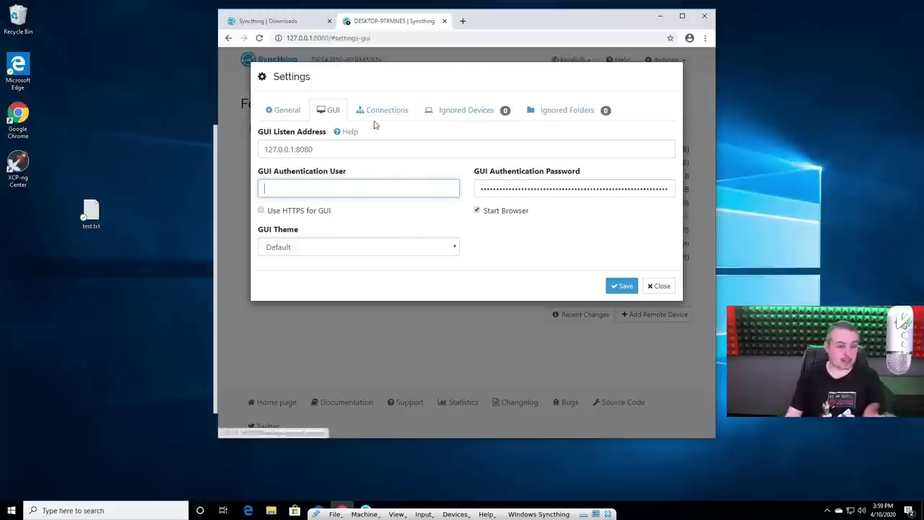
click(662, 286)
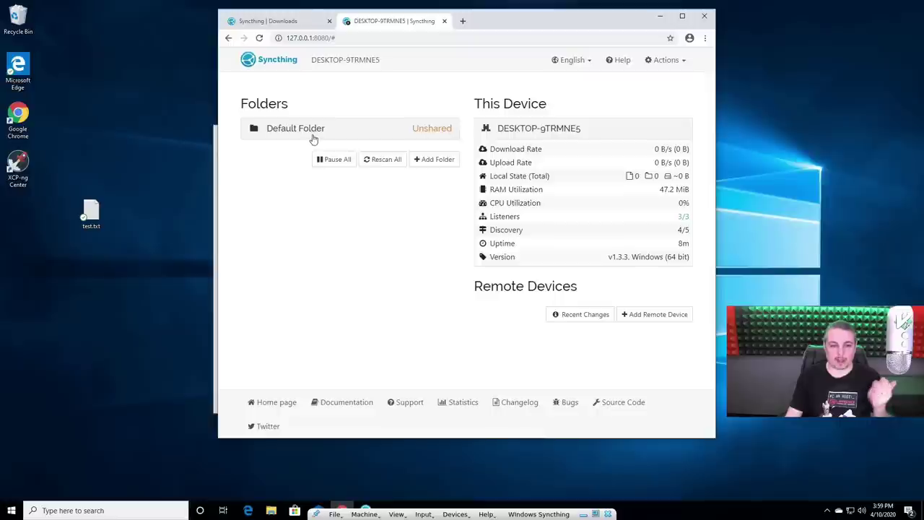
Add a new folder labelled Documents with Folder ID TomzWindowsDocuments
click(313, 138)
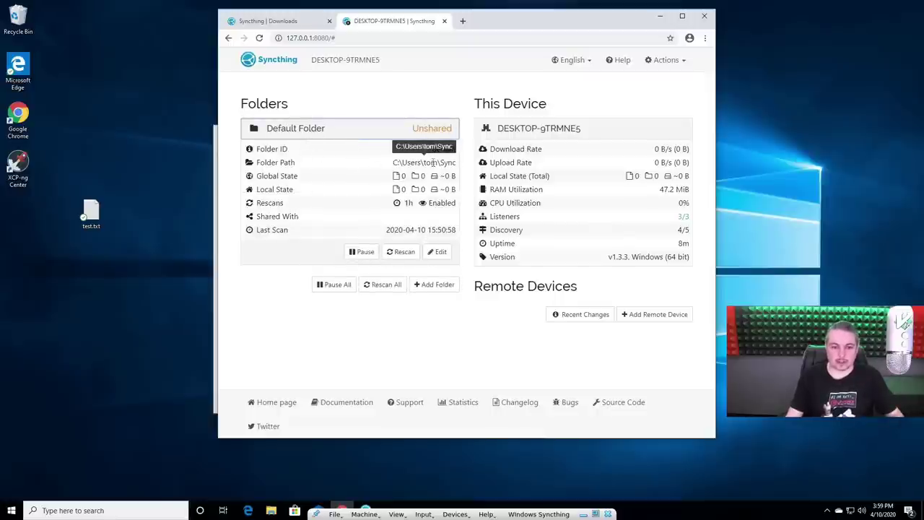
click(436, 285)
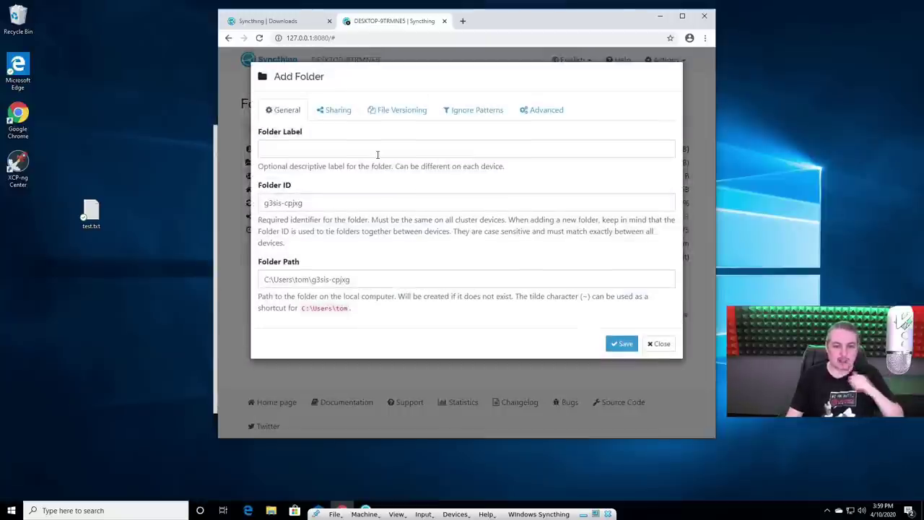
click(324, 148)
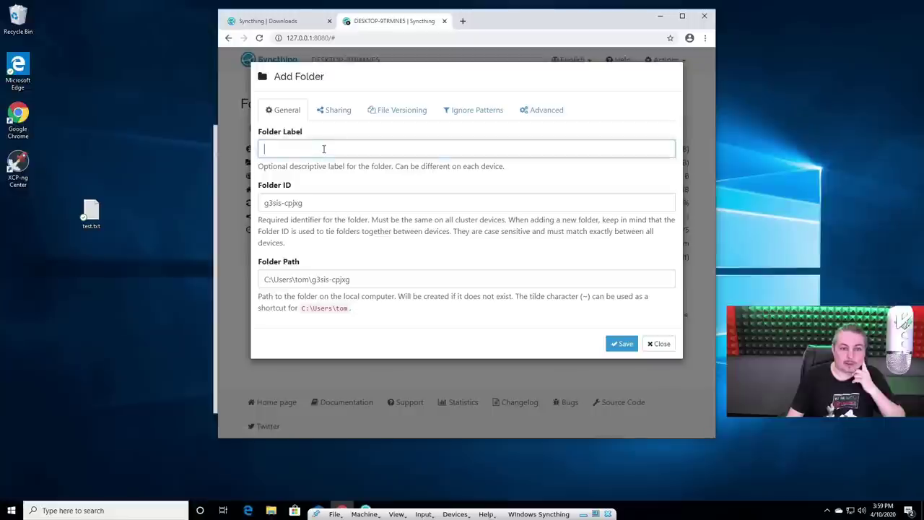
text(Docu)
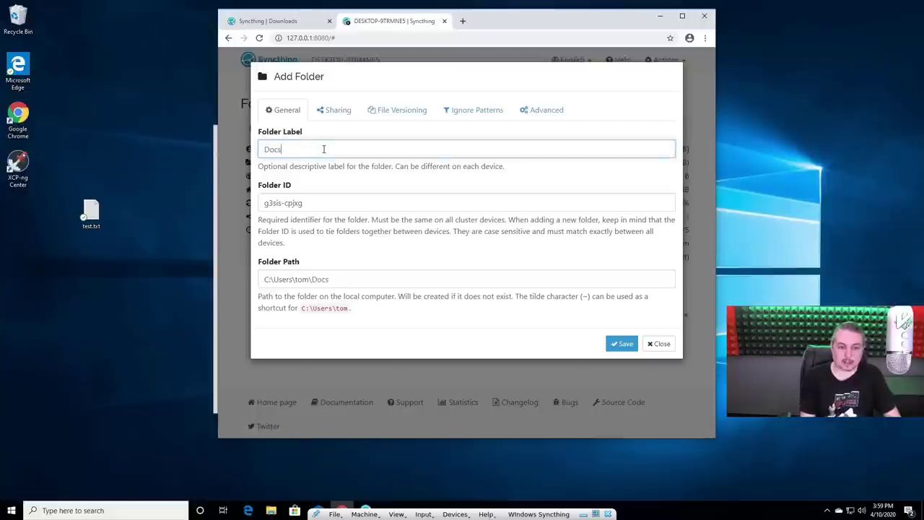
text(ments)
triple_click(339, 204)
text(D)
key(BackSpace)
text(TomzWindowsDOcu)
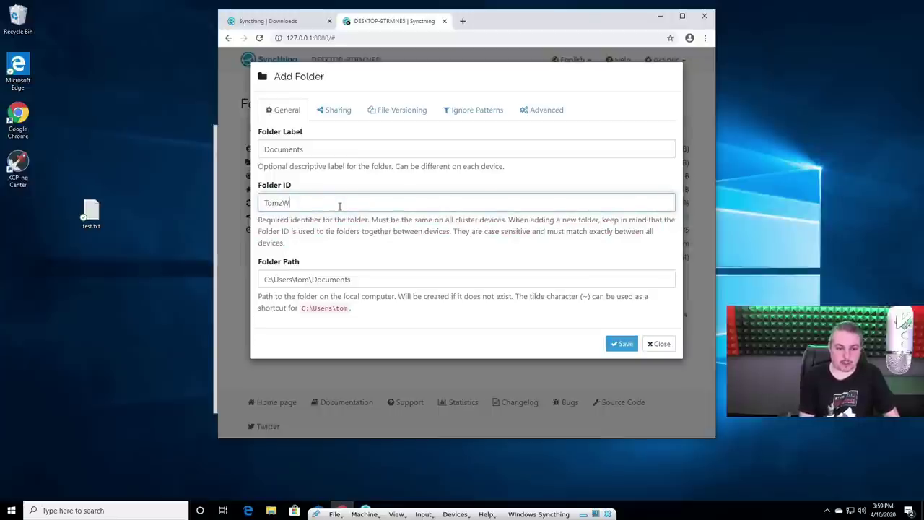
key(BackSpace)
key(BackSpace)
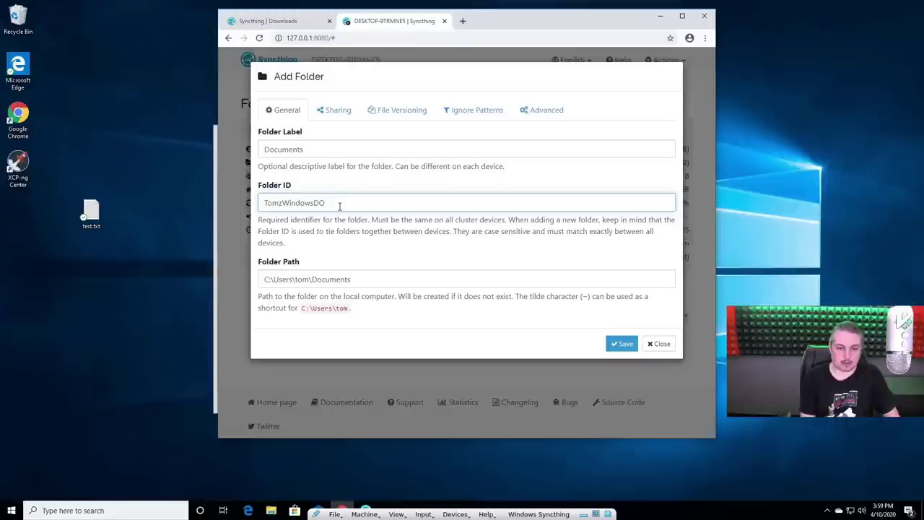
text(cuments)
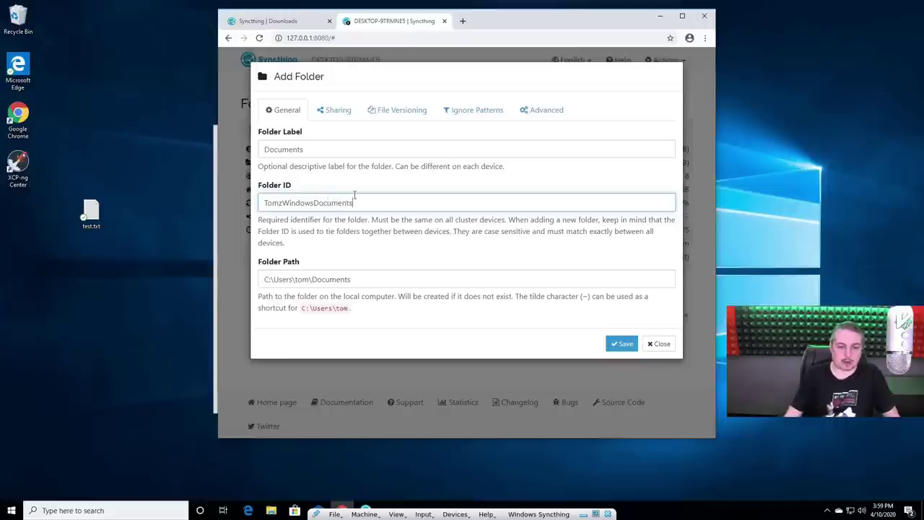
Set the Folder Path to the user's Documents folder suggestion and bring up File Explorer
click(448, 276)
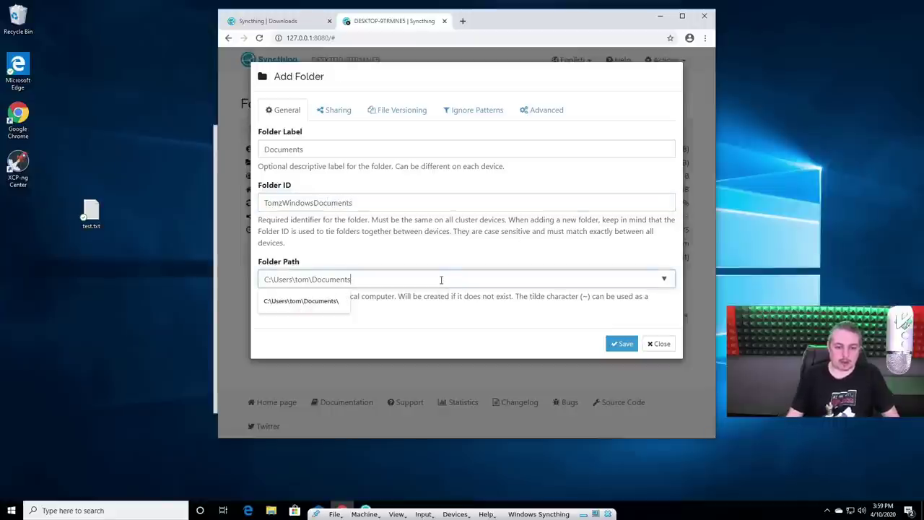
click(315, 302)
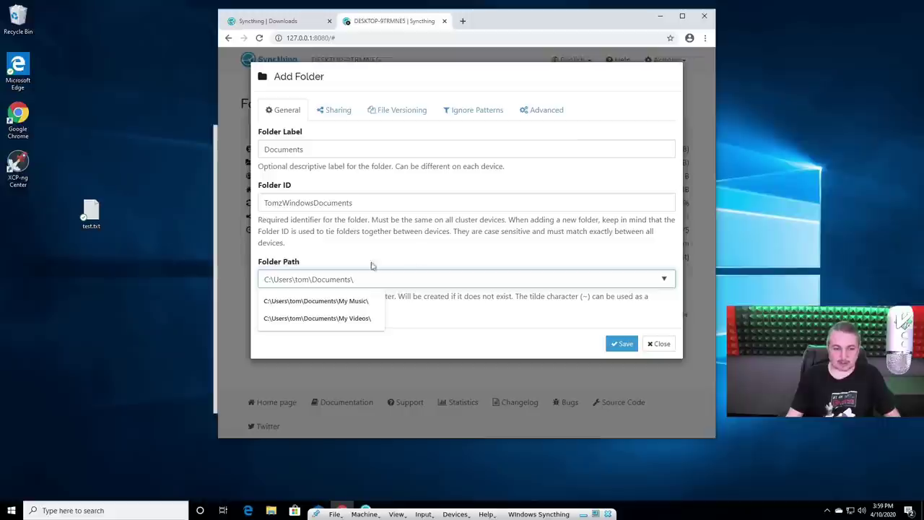
click(270, 510)
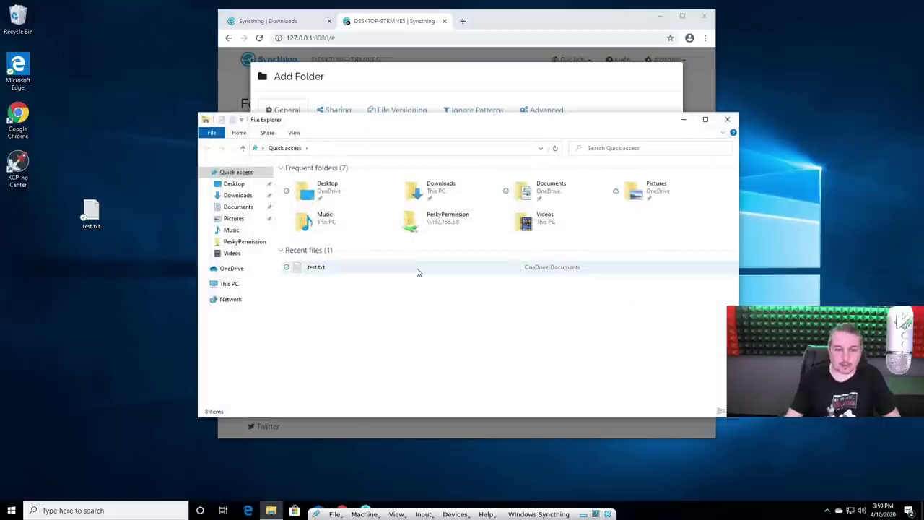
Open the Documents folder in File Explorer to check its contents, then minimize the window
click(554, 198)
double_click(554, 198)
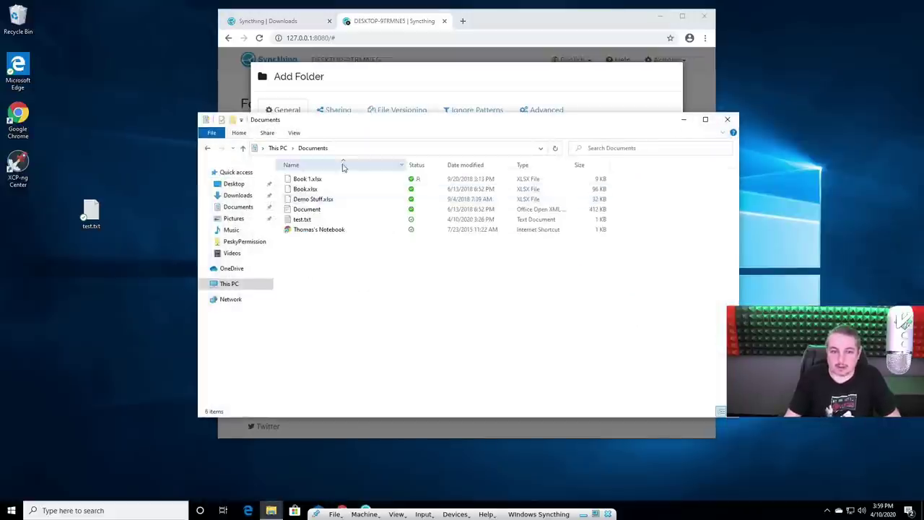
click(365, 147)
click(365, 147)
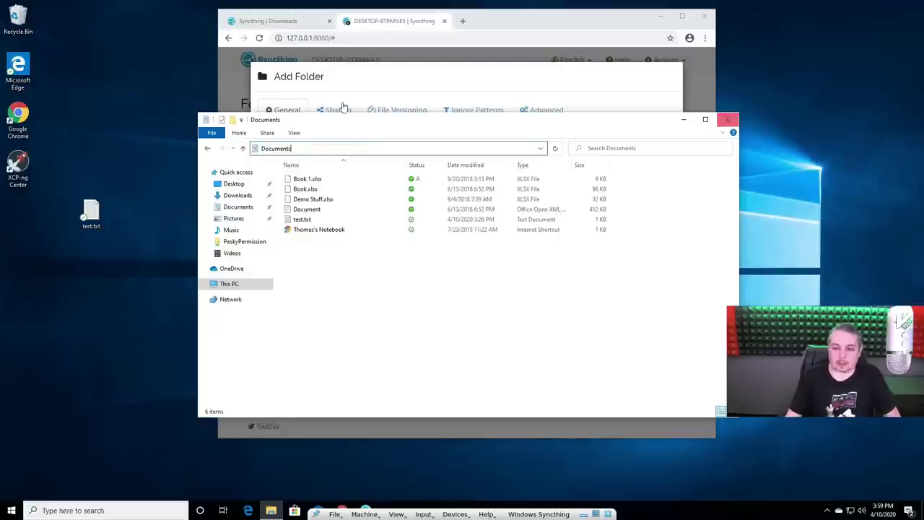
key(super+Down)
Save the Documents folder, remove the Default Folder, and expand the Documents folder details
click(557, 337)
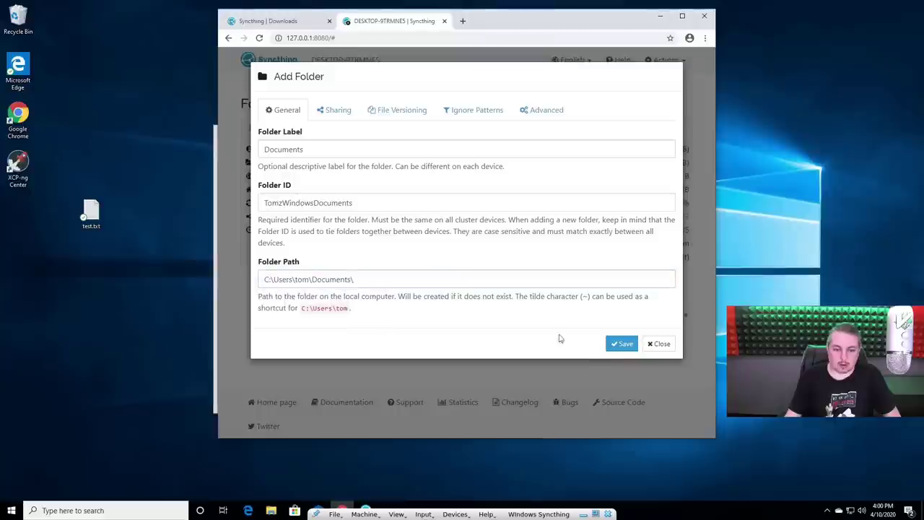
click(621, 344)
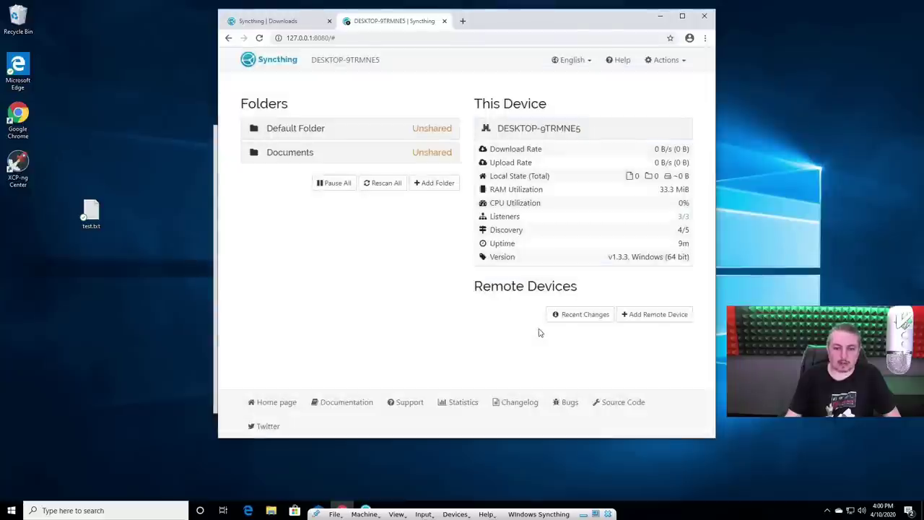
click(345, 130)
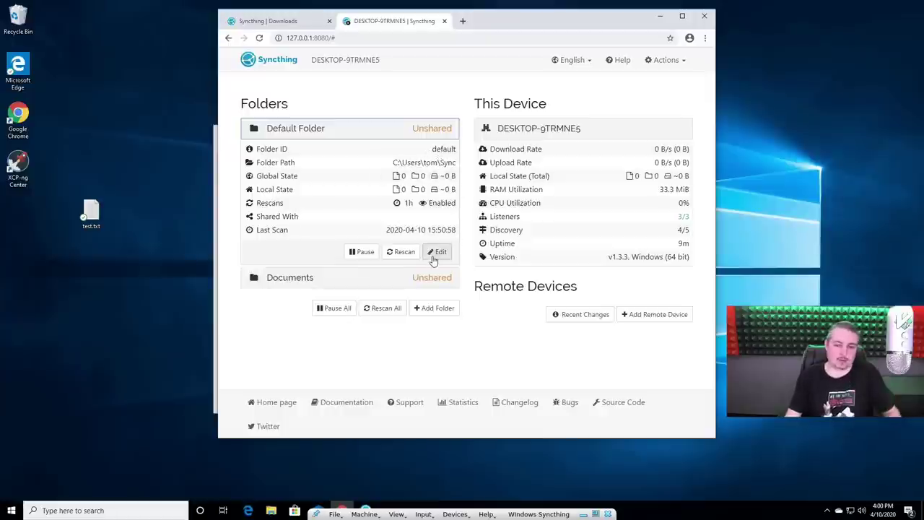
click(435, 252)
click(274, 322)
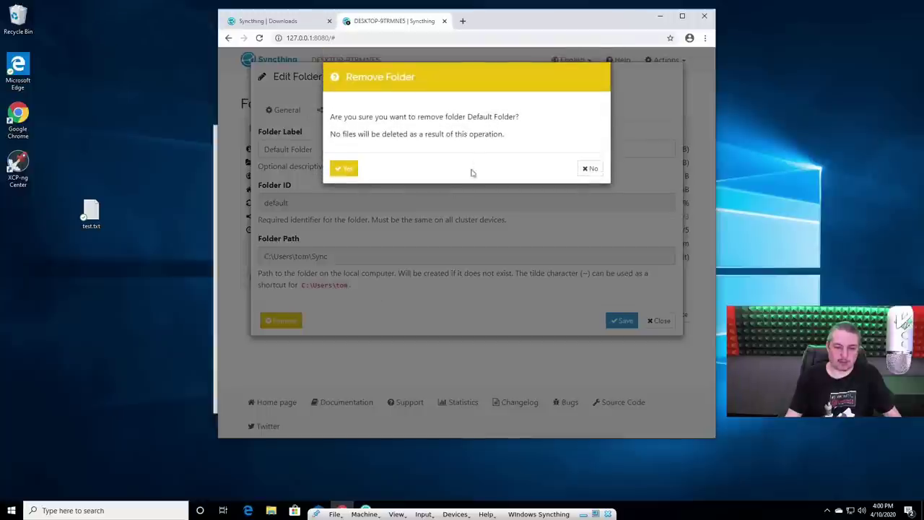
click(345, 167)
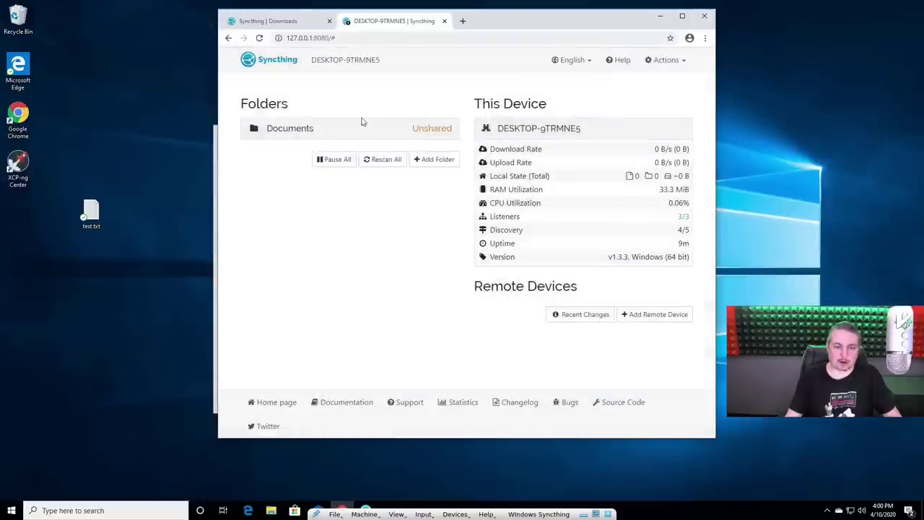
click(354, 134)
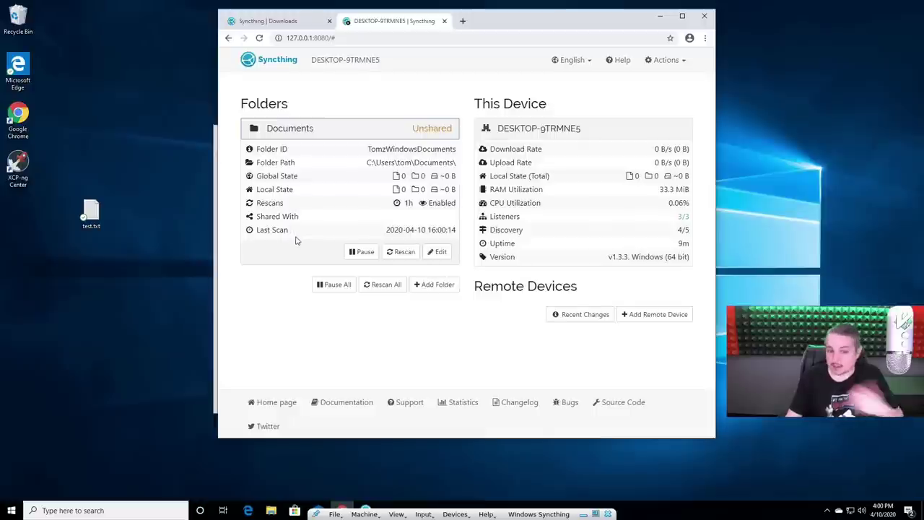
Edit the Documents folder, review its Sharing tab, and pick Trash Can File Versioning
click(437, 251)
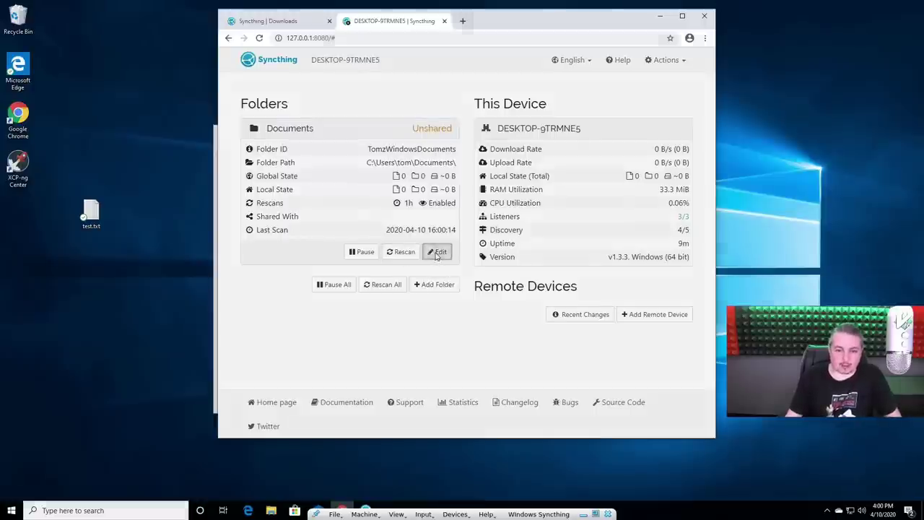
click(371, 257)
click(336, 112)
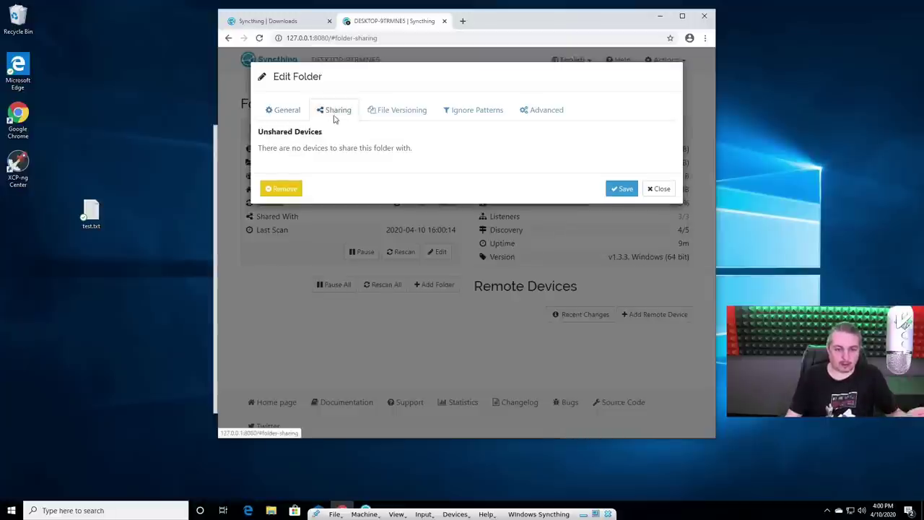
click(383, 115)
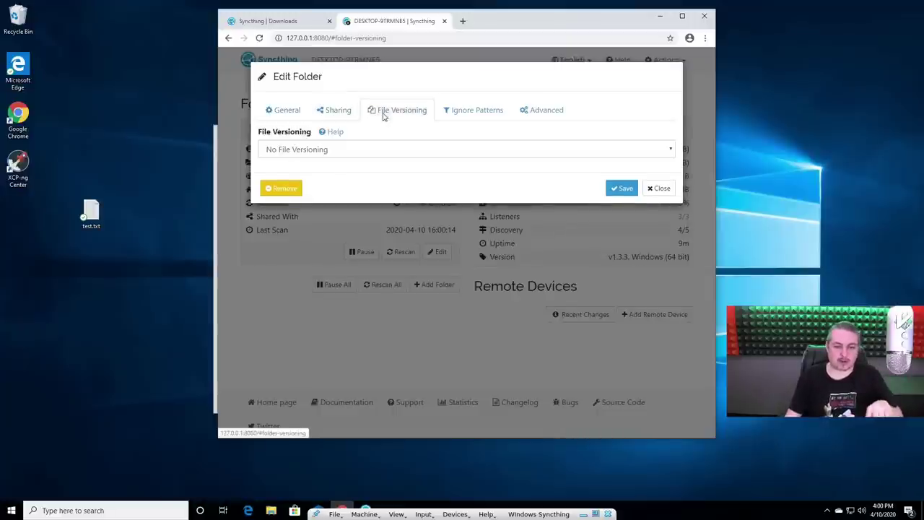
click(321, 153)
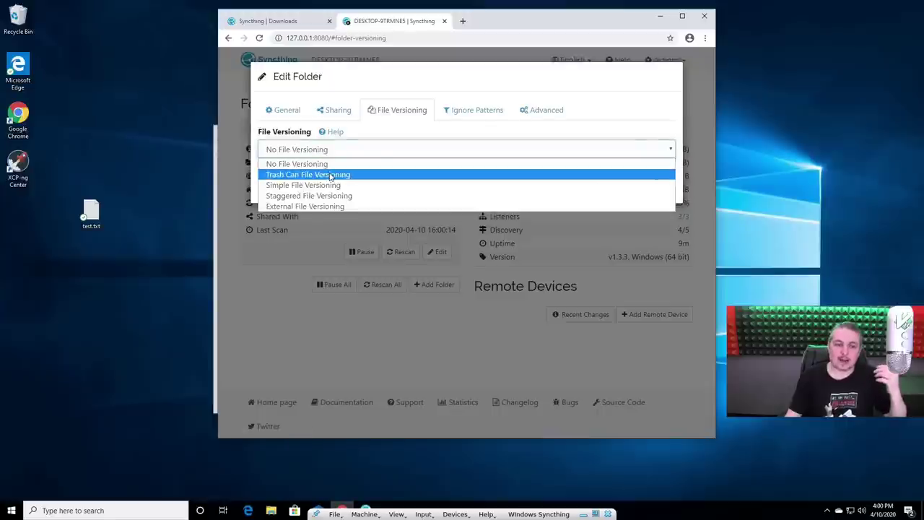
click(328, 173)
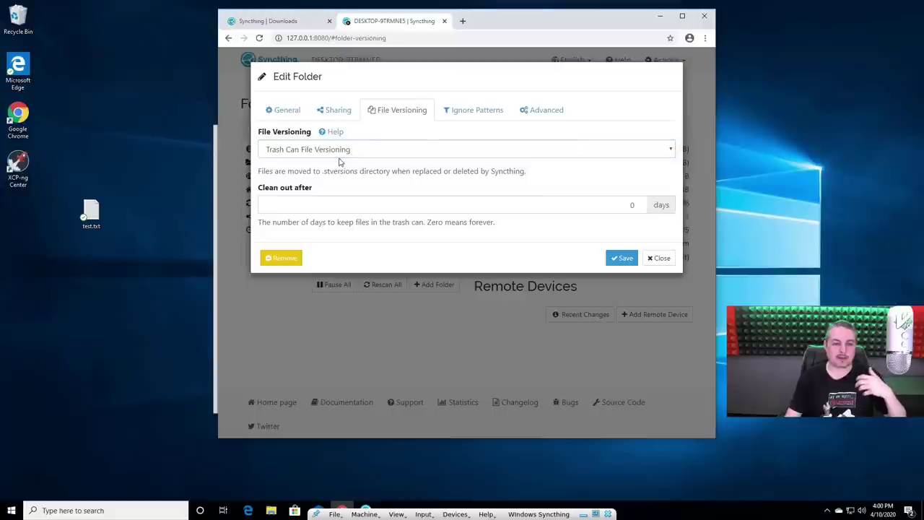
Compare Simple and Staggered File Versioning, then return to Trash Can File Versioning
click(339, 155)
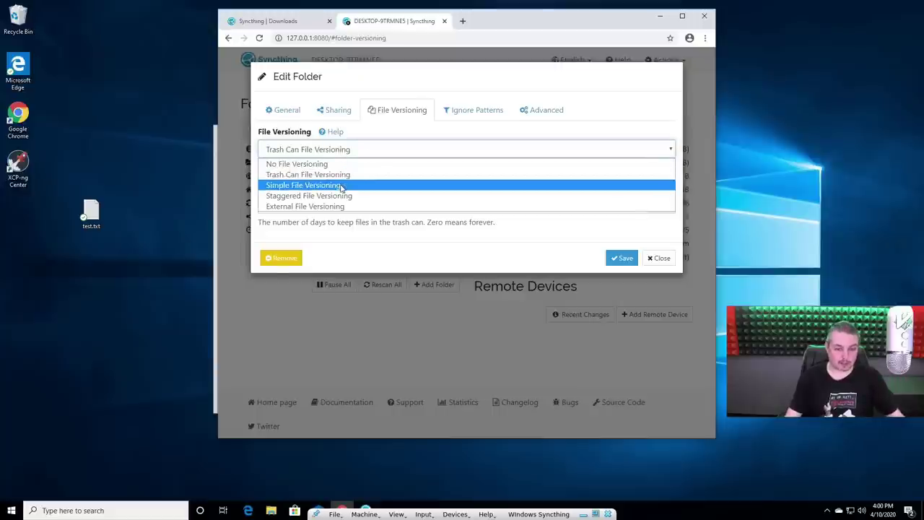
click(342, 186)
click(346, 158)
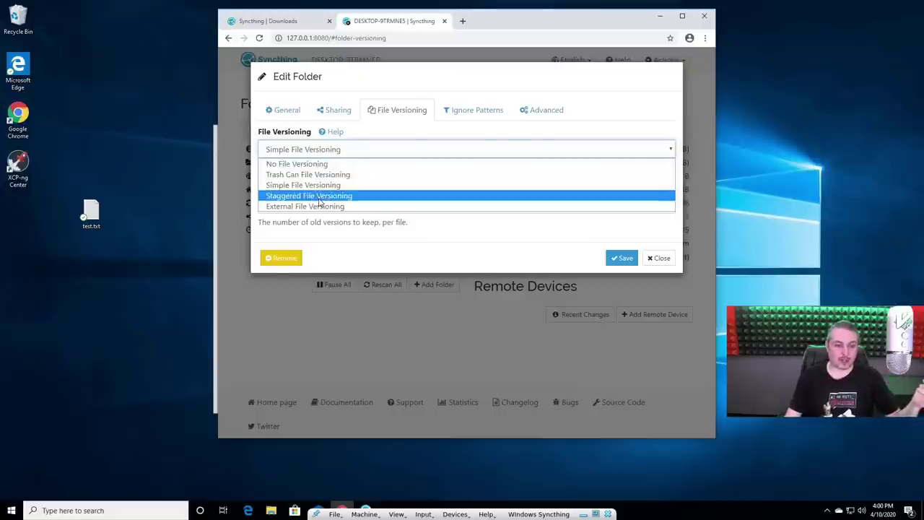
click(322, 197)
click(329, 153)
click(327, 175)
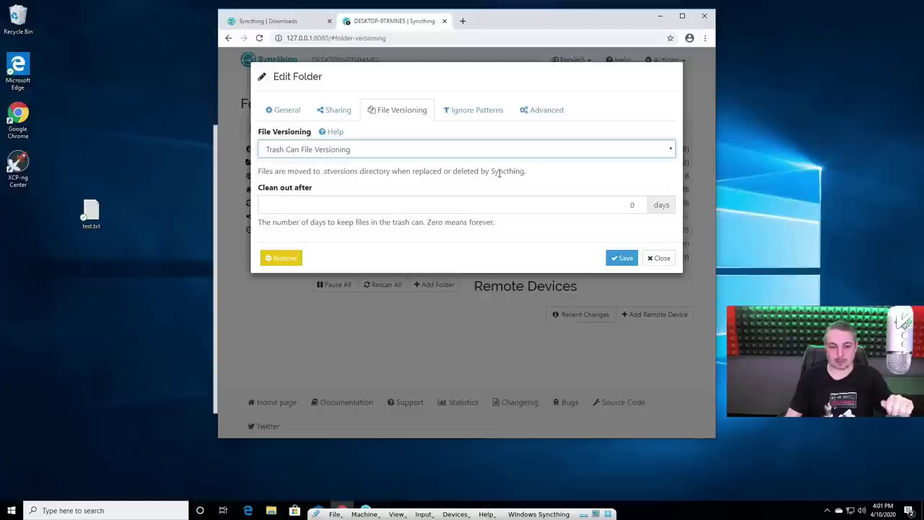
Set the Trash Can clean-out period to 30 days
click(331, 203)
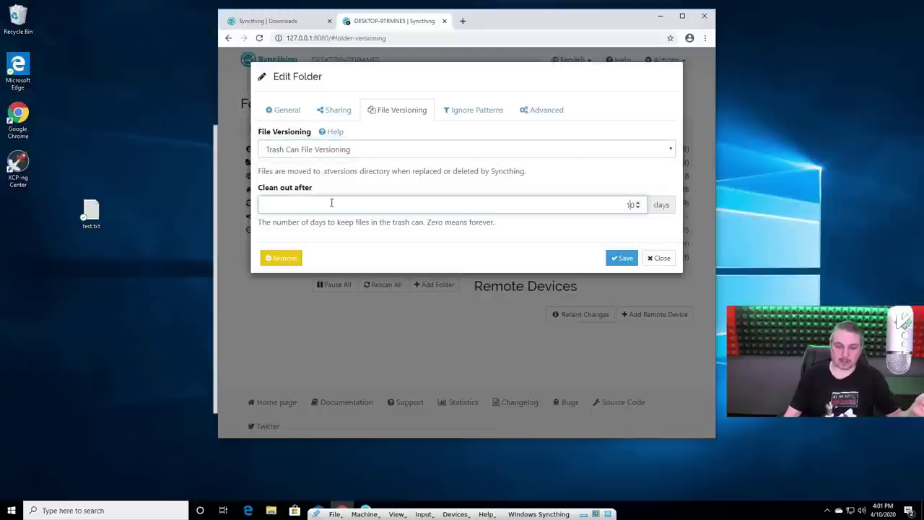
key(Delete)
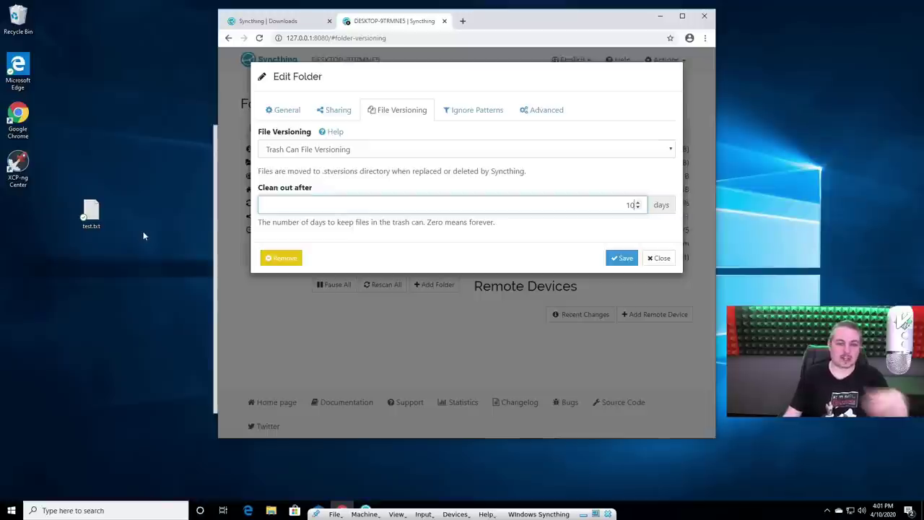
key(BackSpace)
key(BackSpace)
text(30)
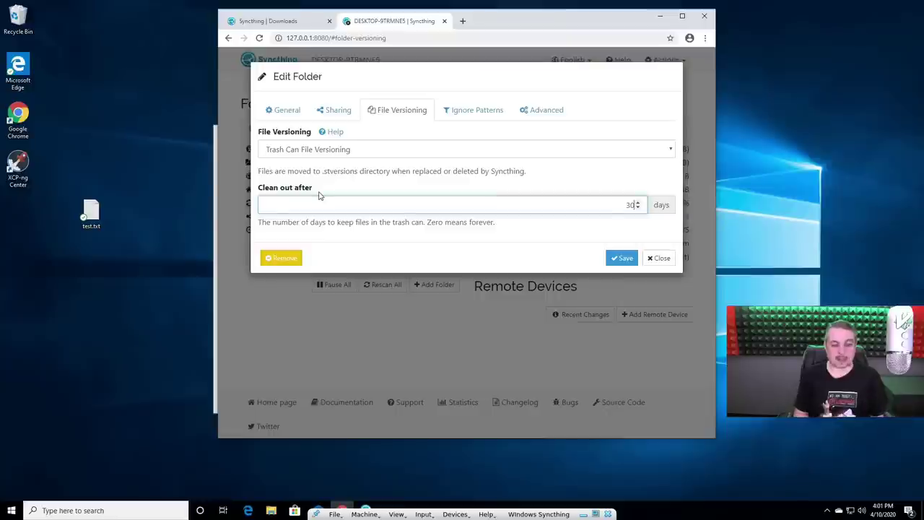
Switch versioning to Simple File Versioning, keeping 5 old versions per file
drag(291, 160, 304, 154)
click(304, 149)
click(316, 182)
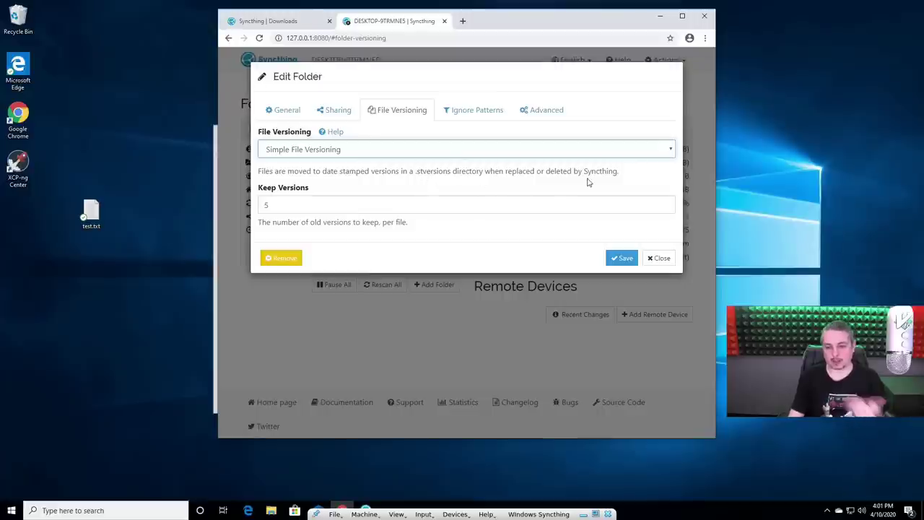
Try the Staggered and External File Versioning options for the Documents folder
click(374, 207)
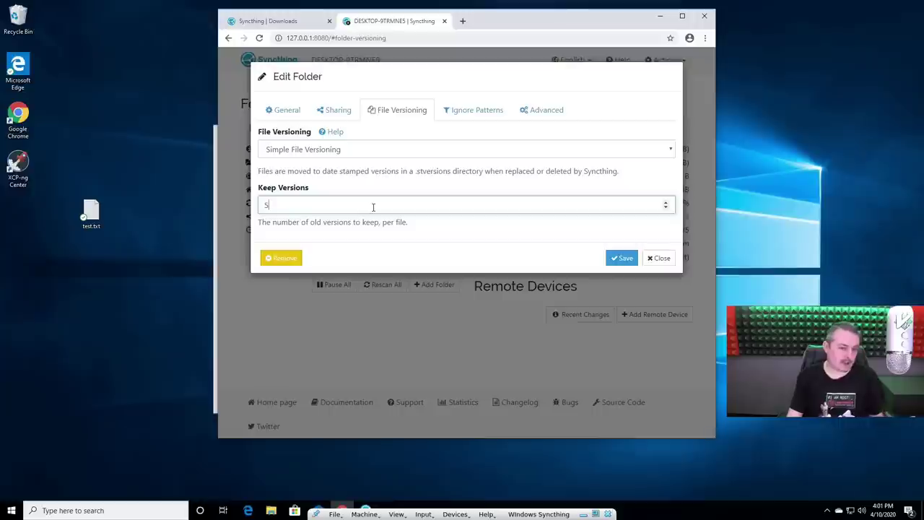
click(352, 148)
click(327, 196)
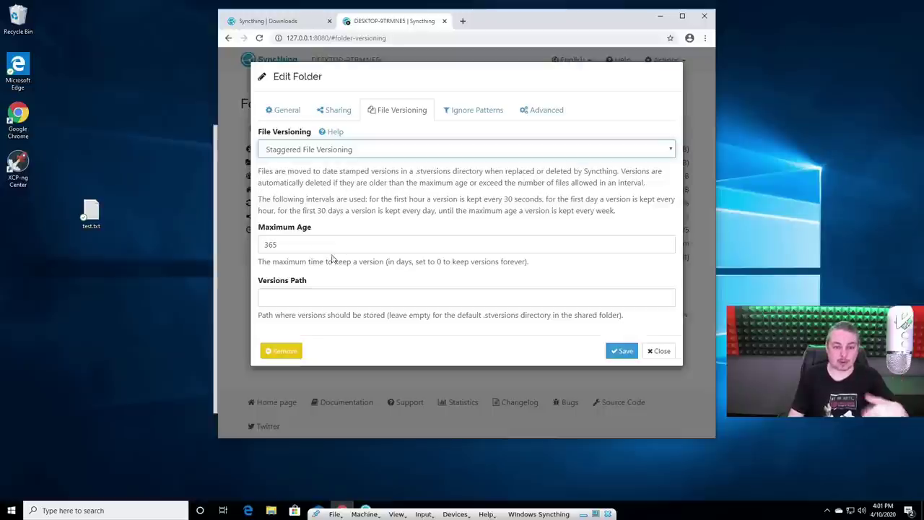
click(310, 294)
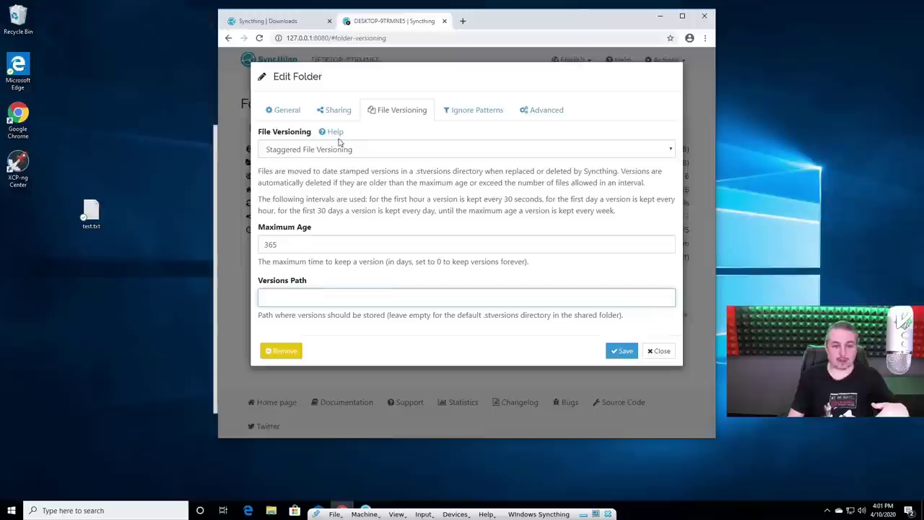
click(317, 149)
click(307, 206)
click(307, 214)
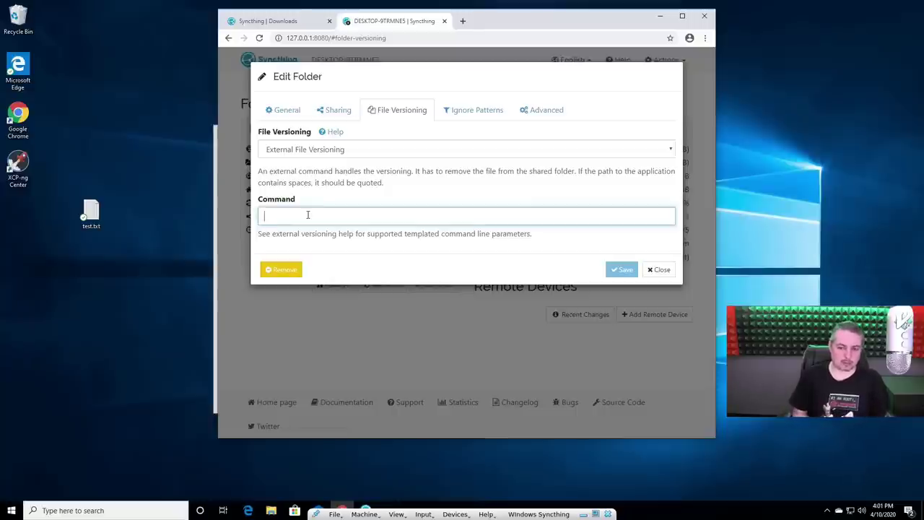
Choose No File Versioning and bring up the folder's empty Ignore Patterns list
click(321, 149)
click(315, 164)
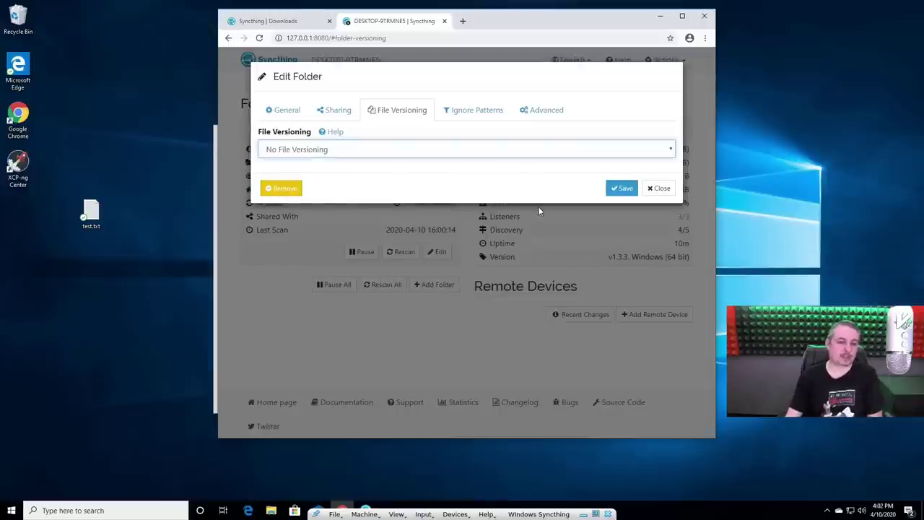
click(476, 114)
Show the Advanced settings: Watch for Changes on, Send & Receive, 3600 s rescan, Random pull order
click(399, 197)
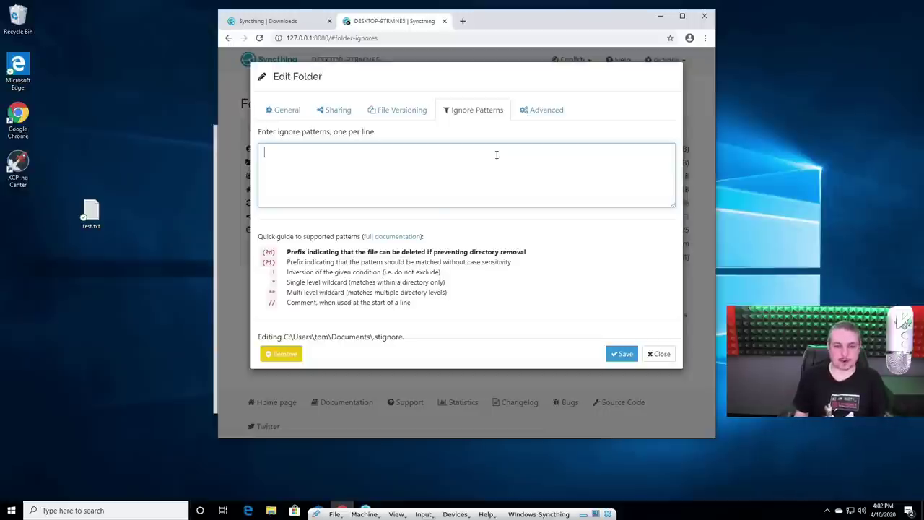
click(546, 116)
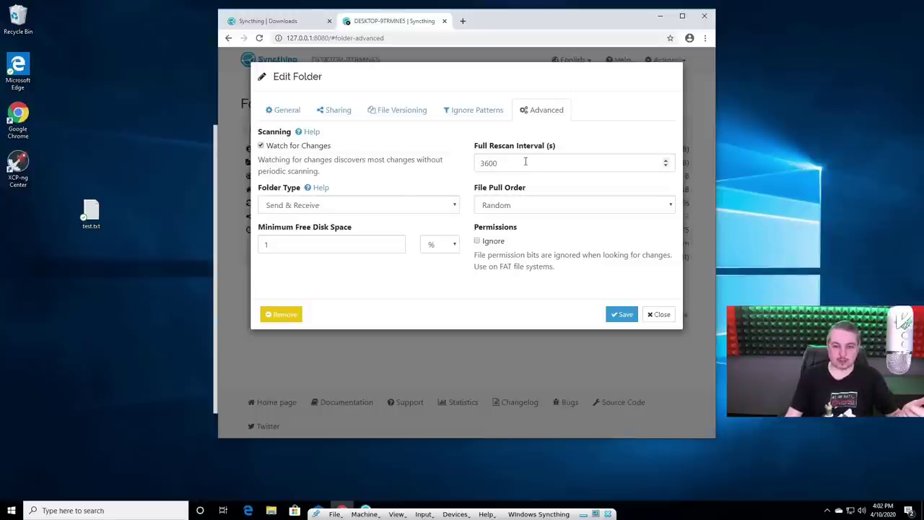
Review the Folder Type choices and keep the Documents folder as Send & Receive
click(320, 207)
click(323, 206)
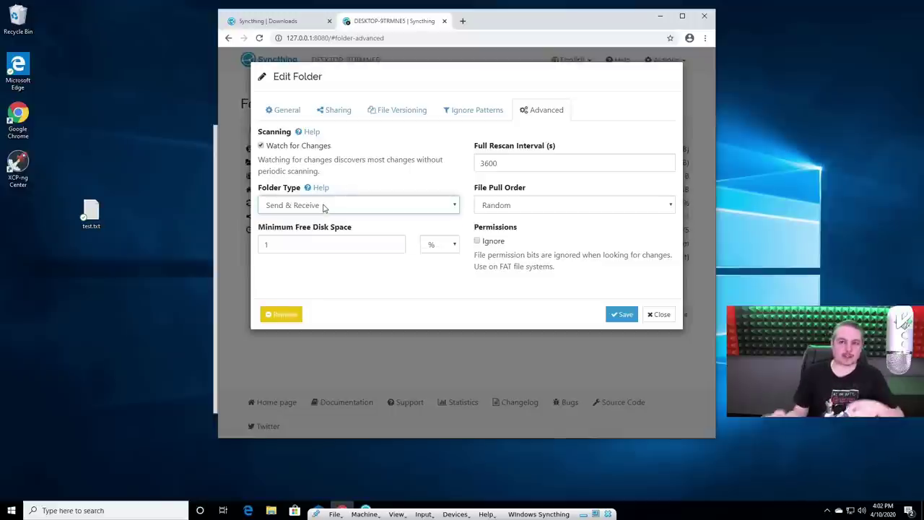
click(324, 207)
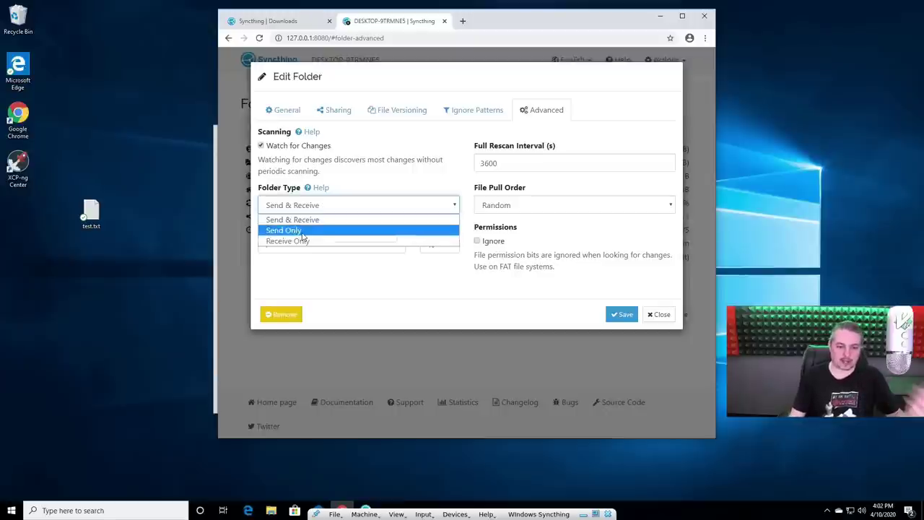
click(372, 180)
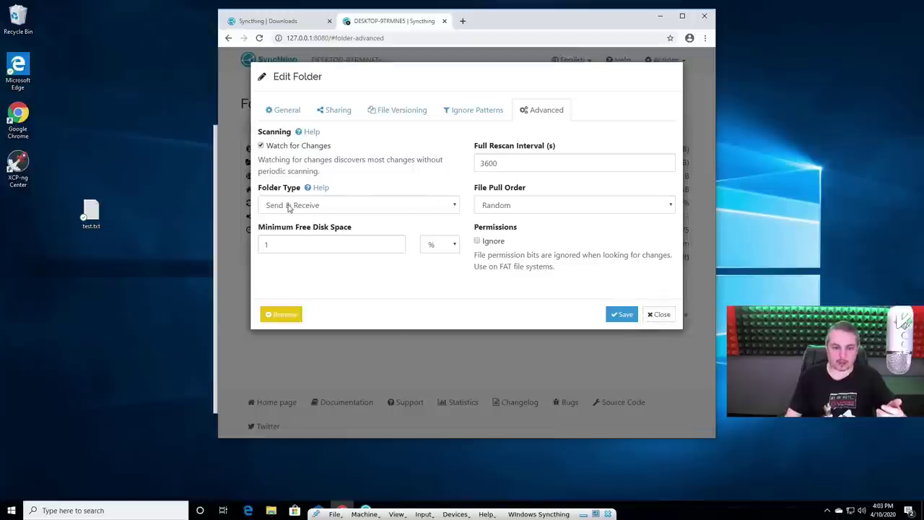
Step back through the tabs to General and save the Documents folder settings
click(466, 109)
click(393, 110)
click(312, 115)
click(282, 112)
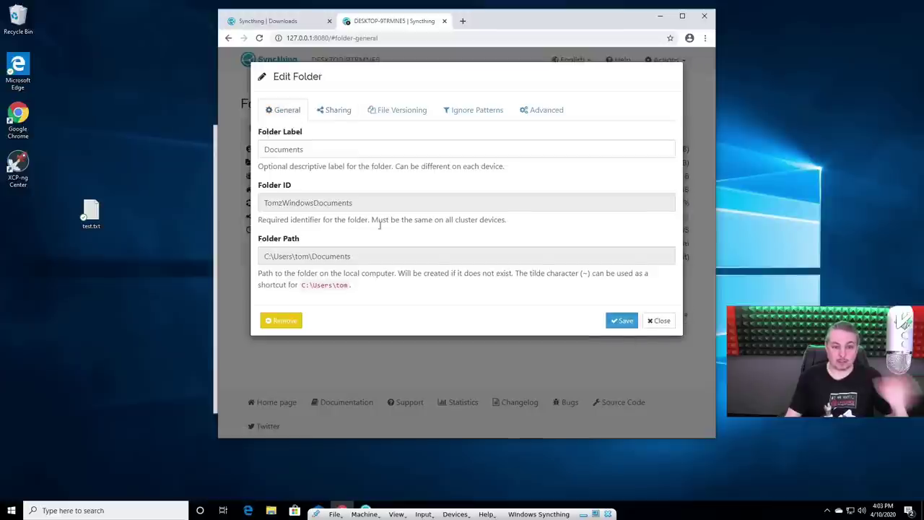
click(621, 321)
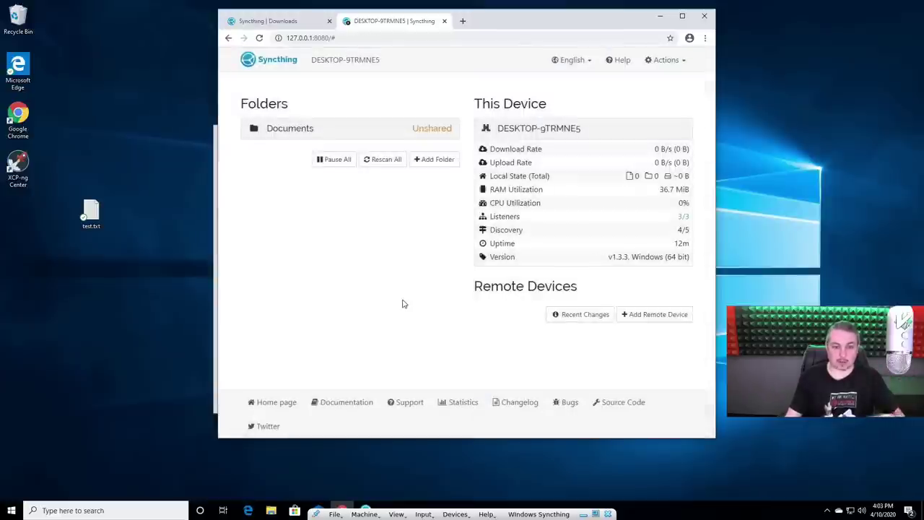
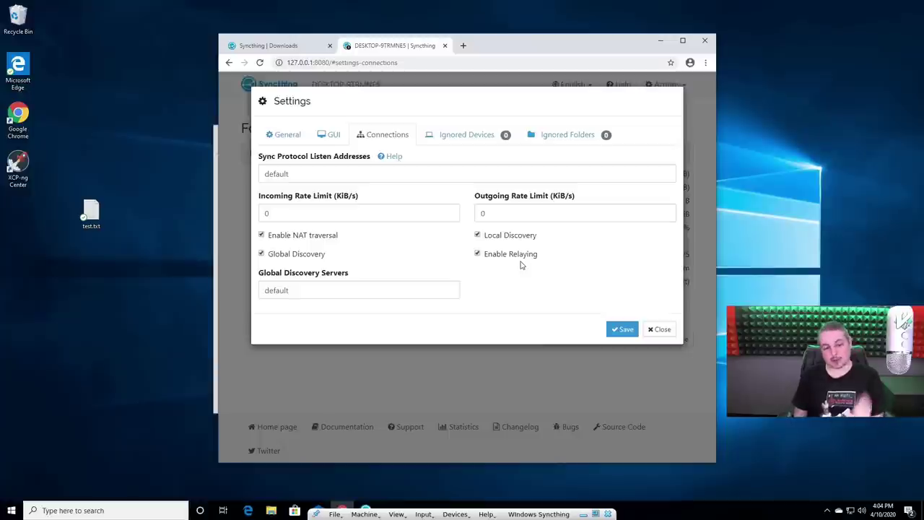
Uncheck NAT traversal, Global Discovery, Local Discovery and Relaying in Connections, then save
click(388, 291)
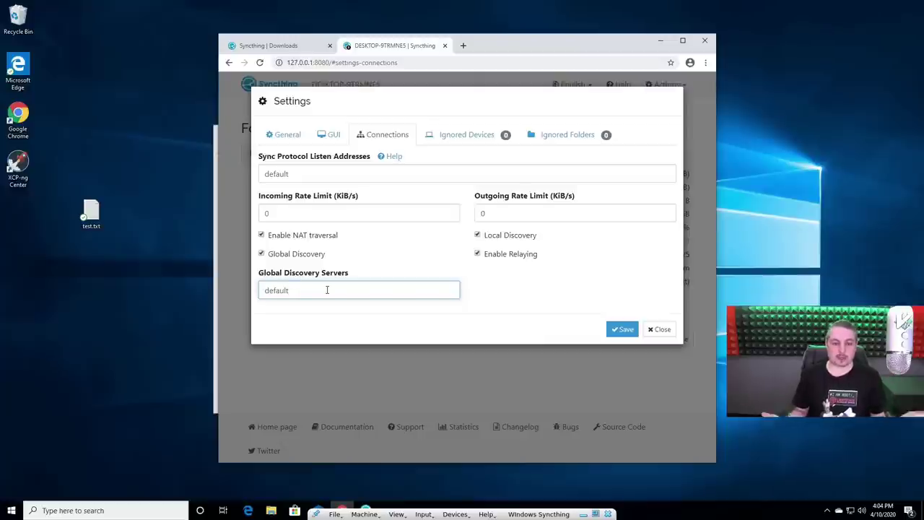
click(319, 237)
click(311, 254)
click(517, 238)
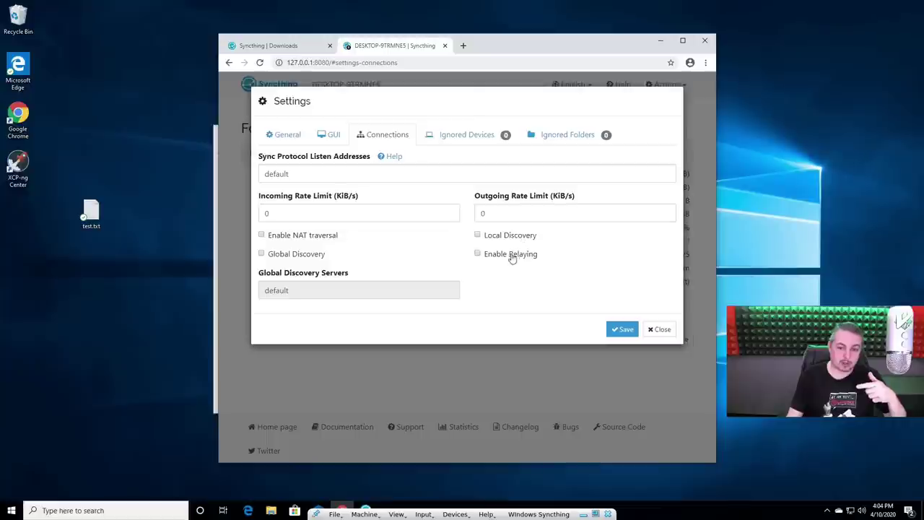
click(512, 255)
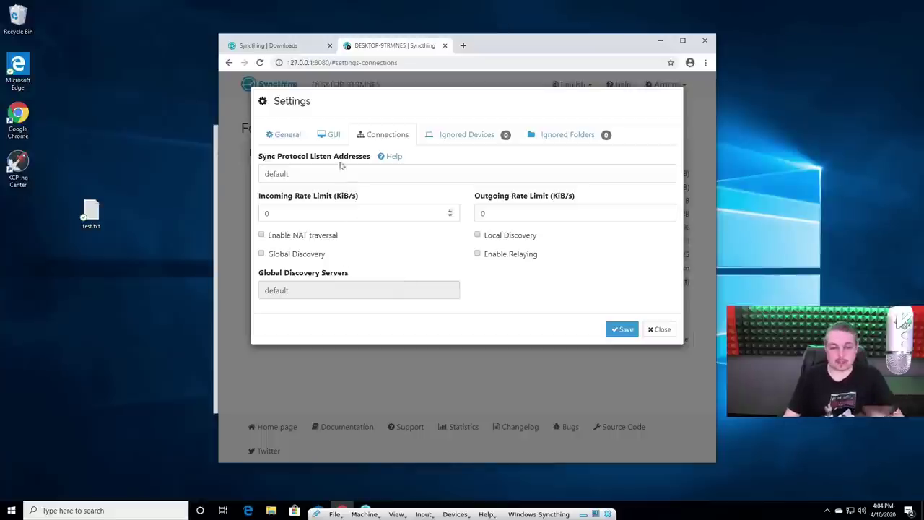
click(336, 141)
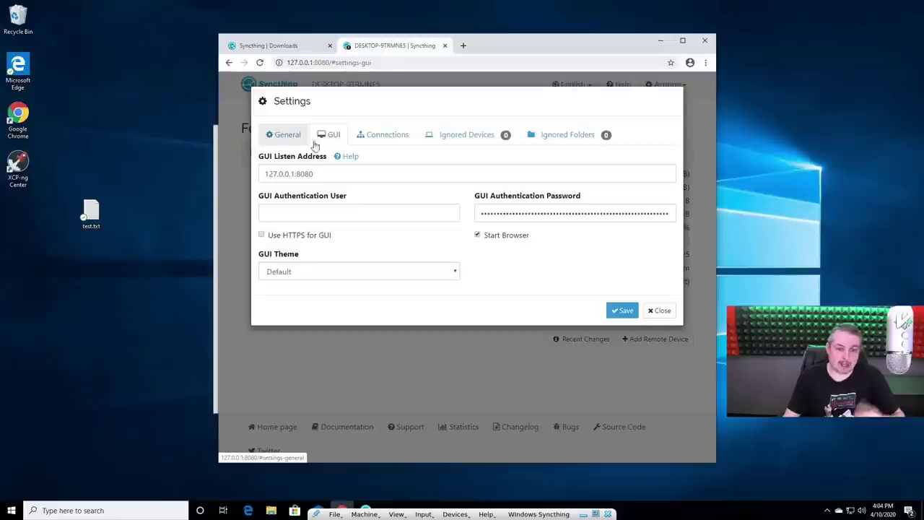
click(365, 141)
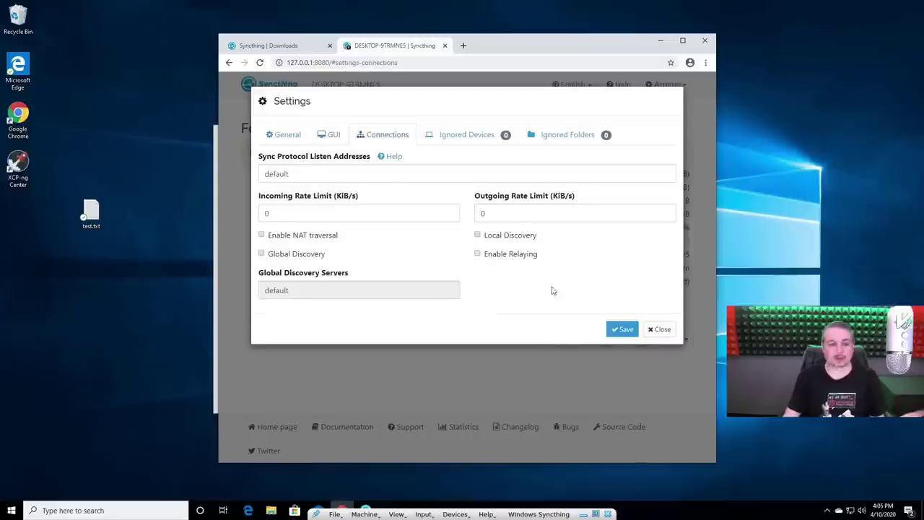
click(618, 330)
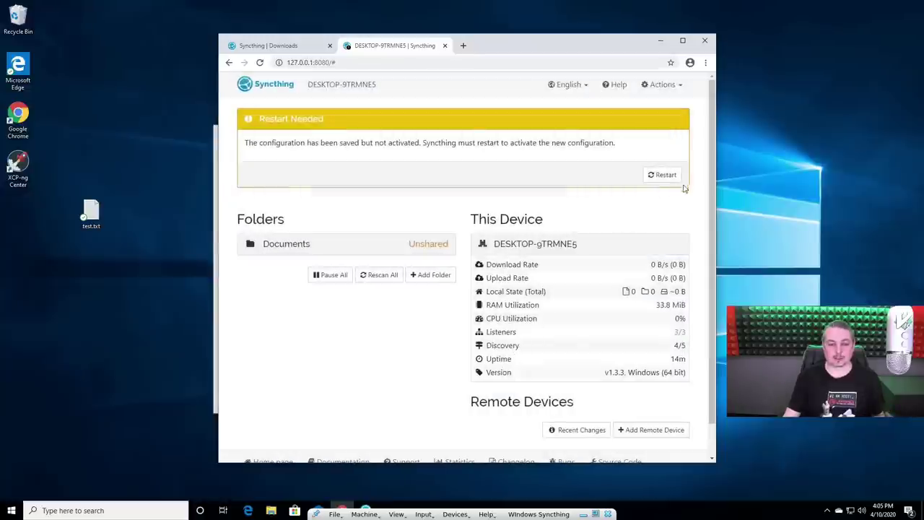
Restart Syncthing to apply the new connection settings, then minimize Syncthing-GTK and move the browser aside
click(670, 176)
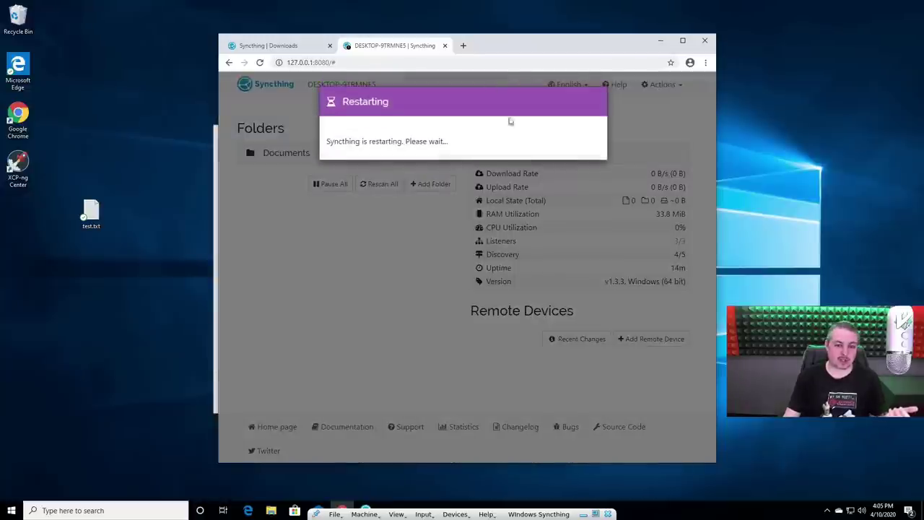
drag(501, 46, 666, 52)
click(306, 140)
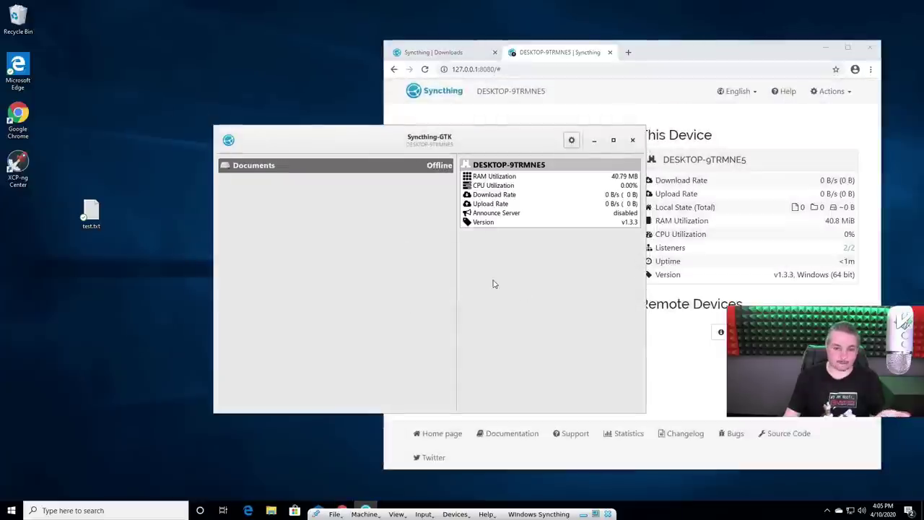
drag(474, 144, 352, 133)
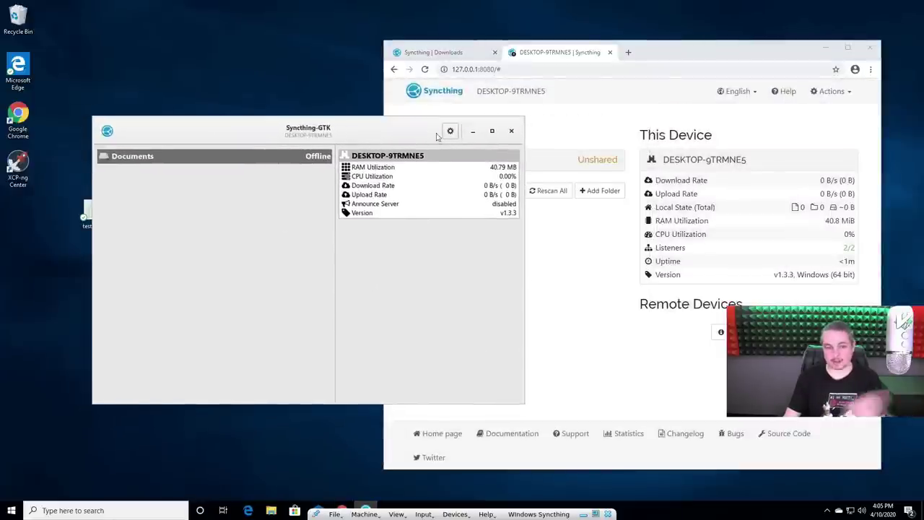
click(473, 132)
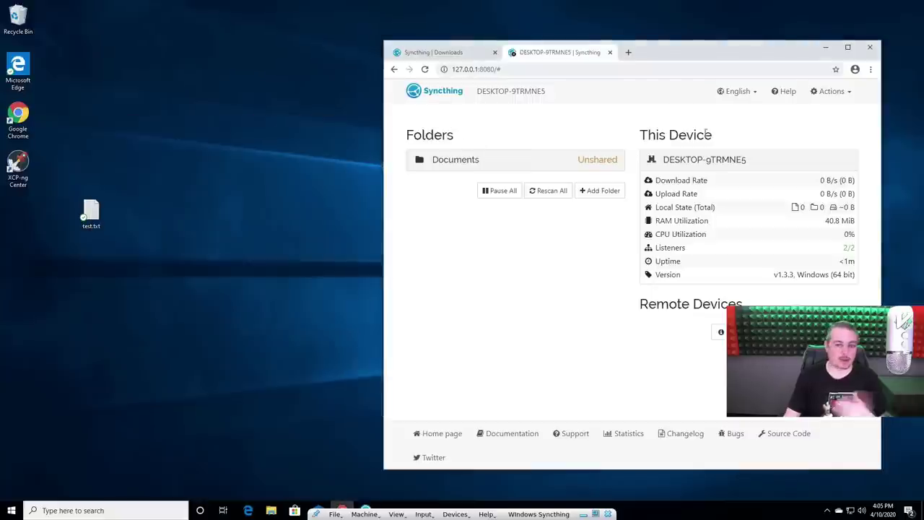
click(827, 510)
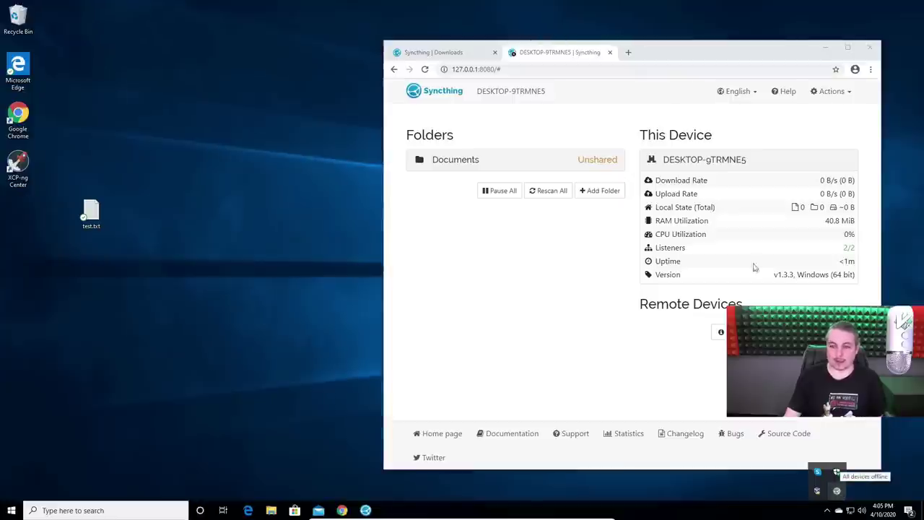
drag(708, 50, 463, 39)
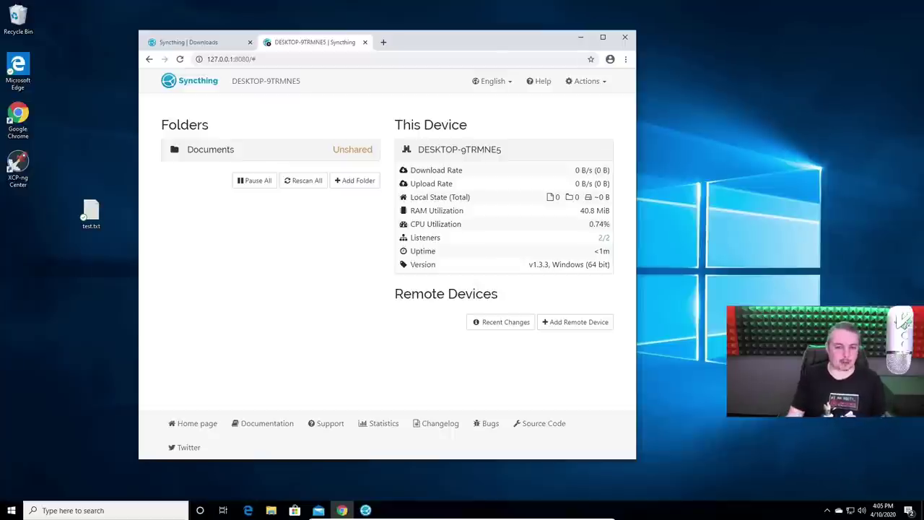
In Firefox, copy the curl release-key command from the Debian / Ubuntu Packages section
key(super)
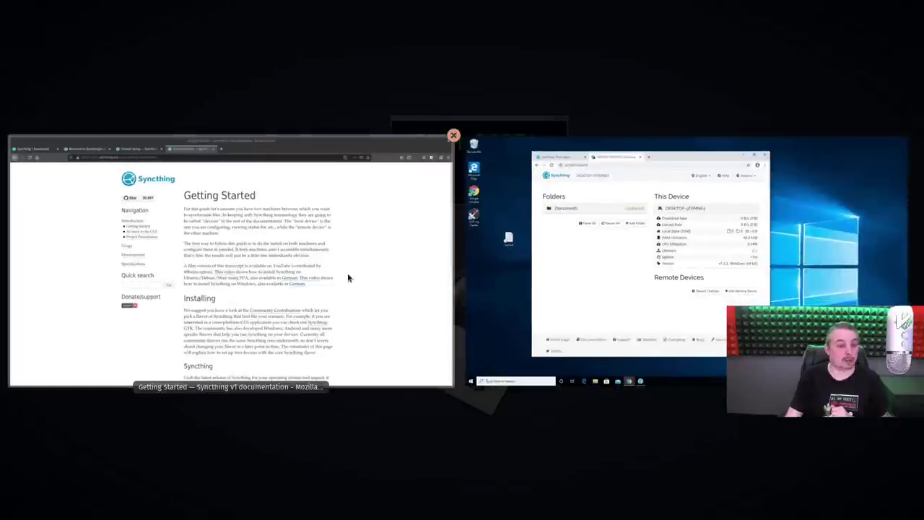
key(super)
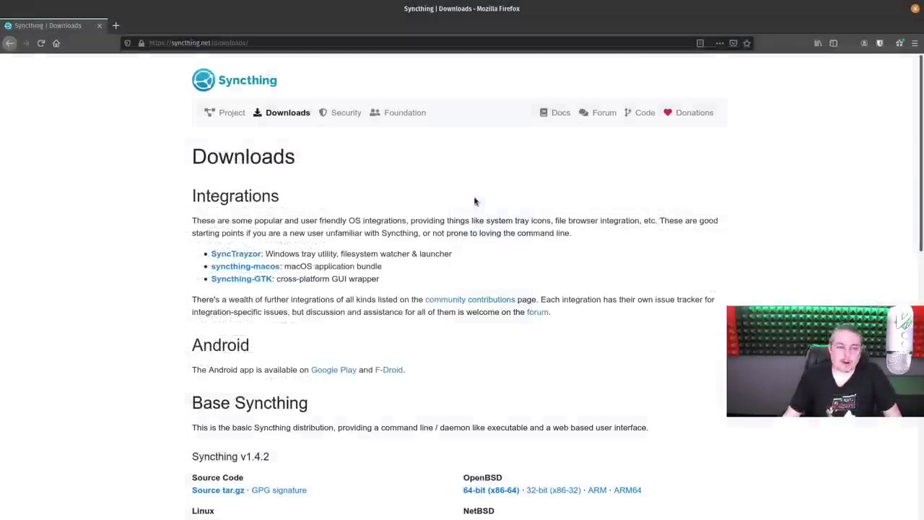
scroll(328, 207, down, 5)
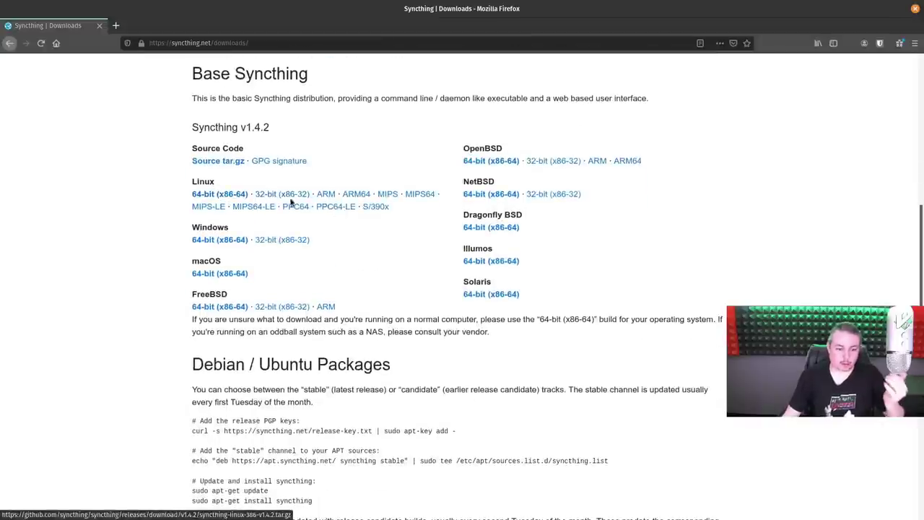
scroll(380, 272, down, 1)
scroll(380, 273, down, 3)
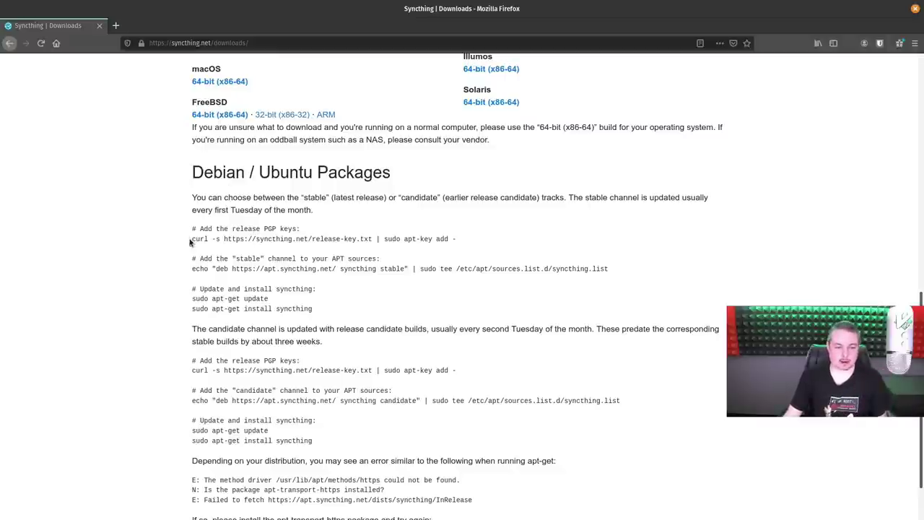
drag(191, 239, 457, 239)
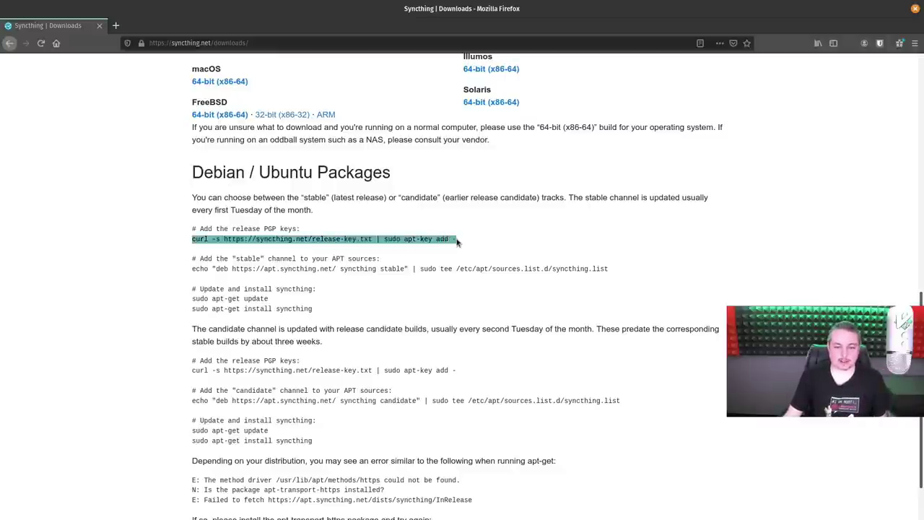
right_click(457, 241)
click(459, 249)
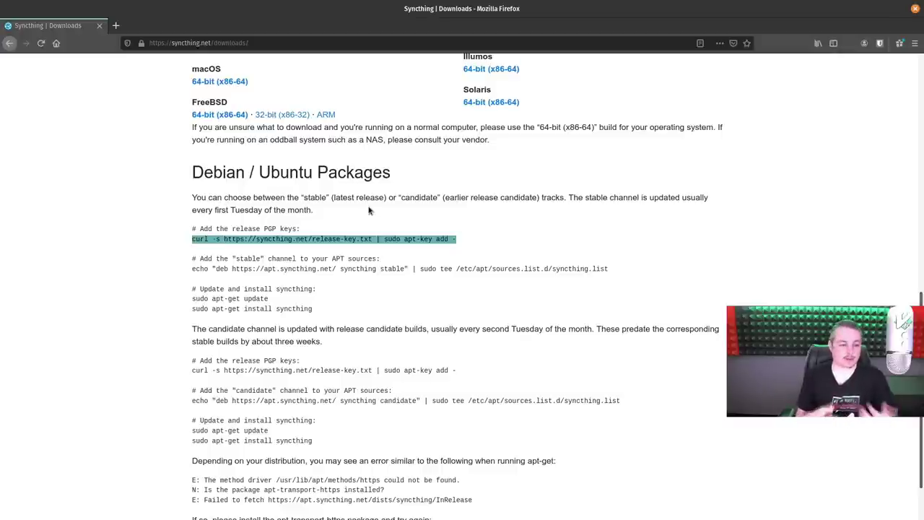
key(alt+Tab)
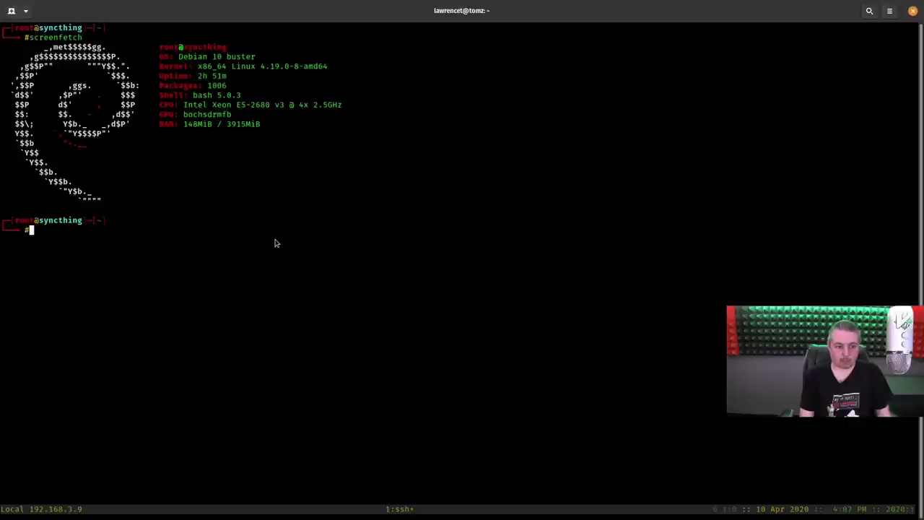
Run ip a to see the server's address 192.168.3.200, then cancel a typed apt-get install syncthing
text(ip a)
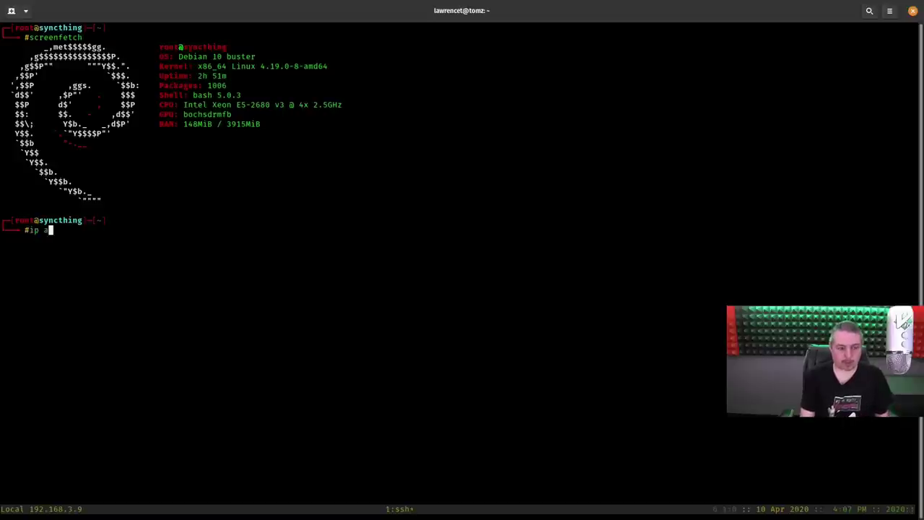
key(Return)
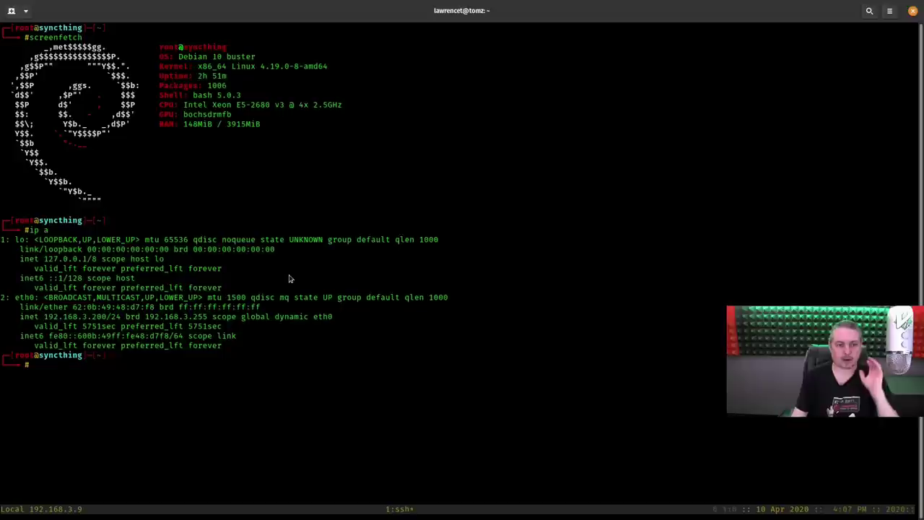
text(apt-get install )
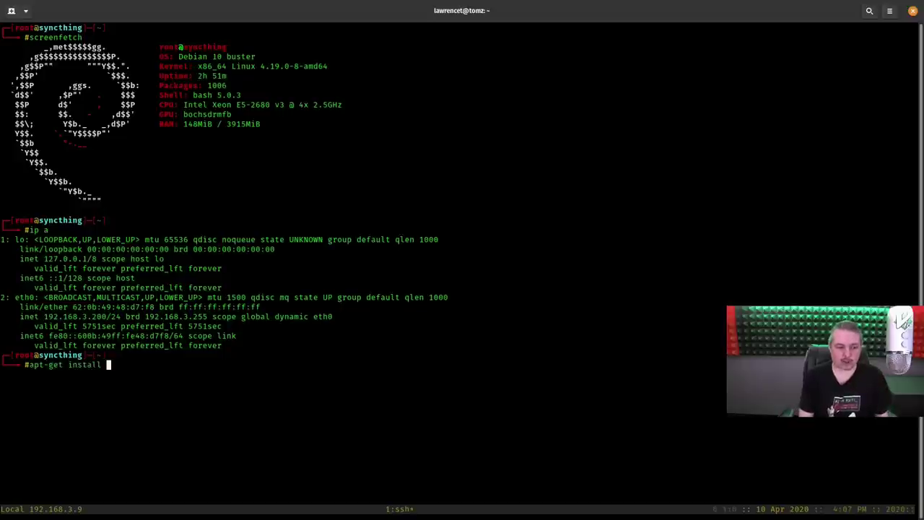
text(sync)
key(BackSpace)
key(BackSpace)
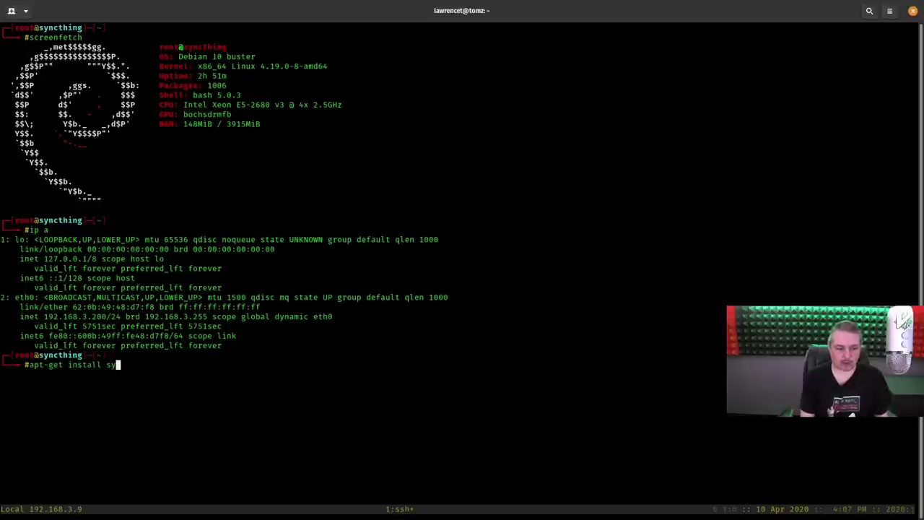
text(ncthing)
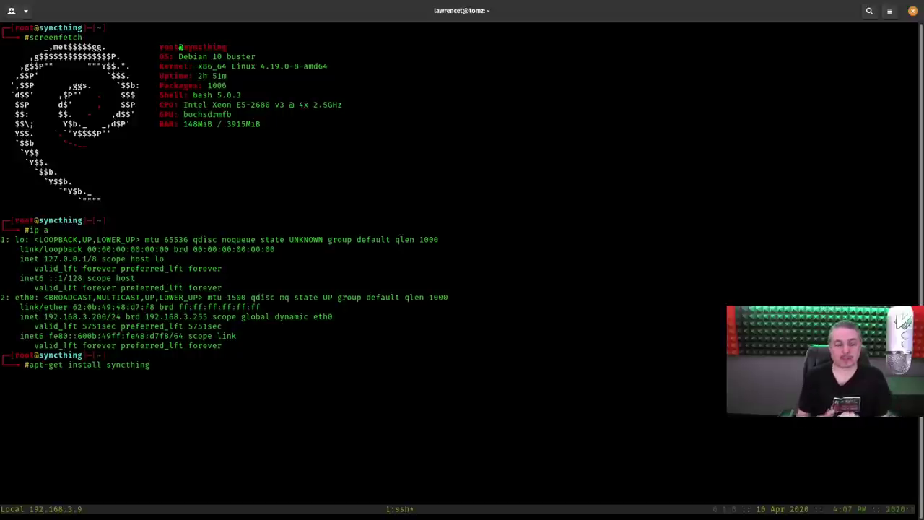
key(ctrl+c)
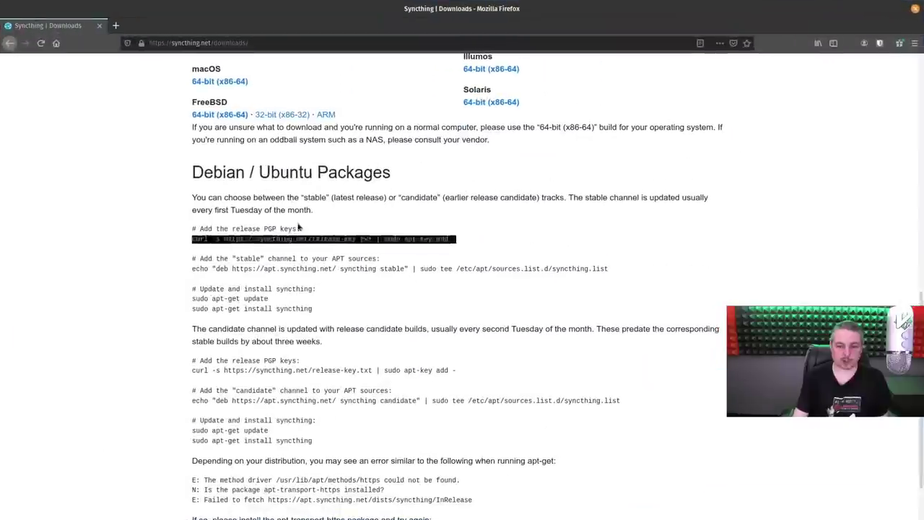
triple_click(300, 238)
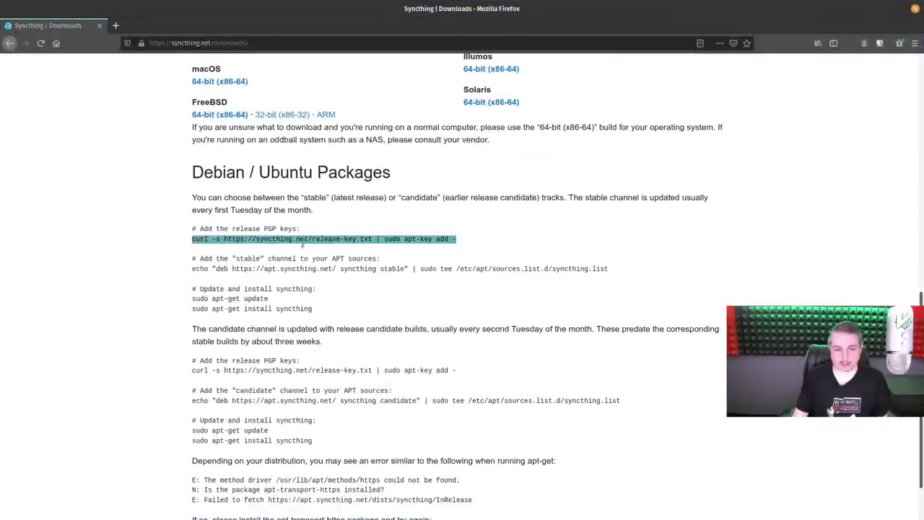
right_click(302, 243)
click(321, 249)
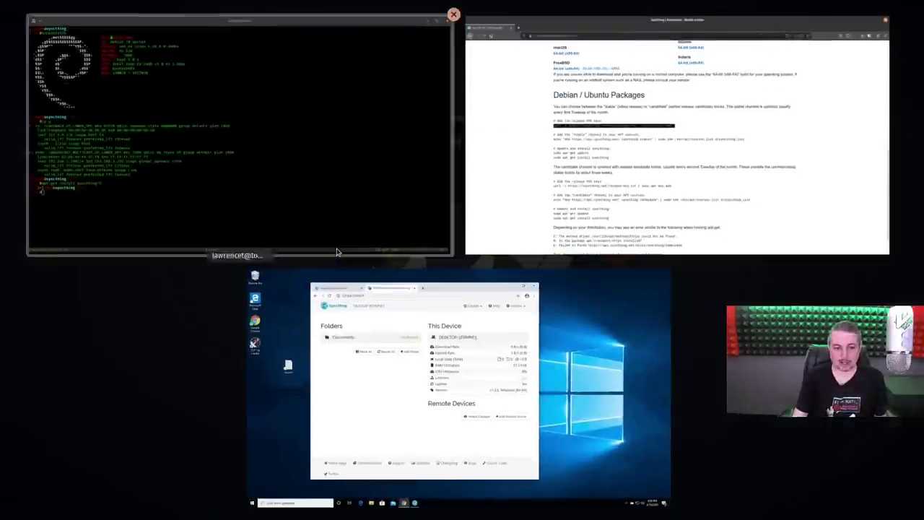
key(ctrl+shift+v)
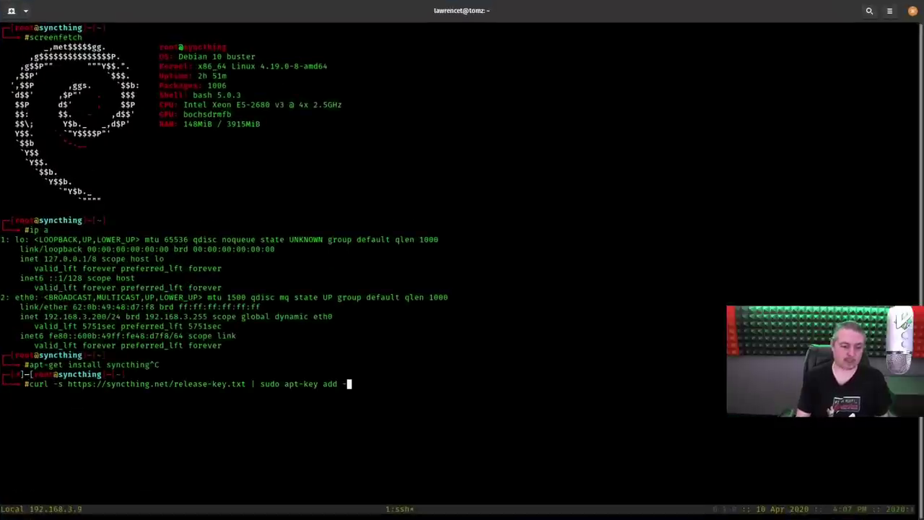
key(Left)
key(Left)
key(Left)
key(Left)
key(Left)
key(Left)
key(Left)
key(Left)
key(Left)
key(Left)
key(Left)
key(Left)
key(Left)
key(Left)
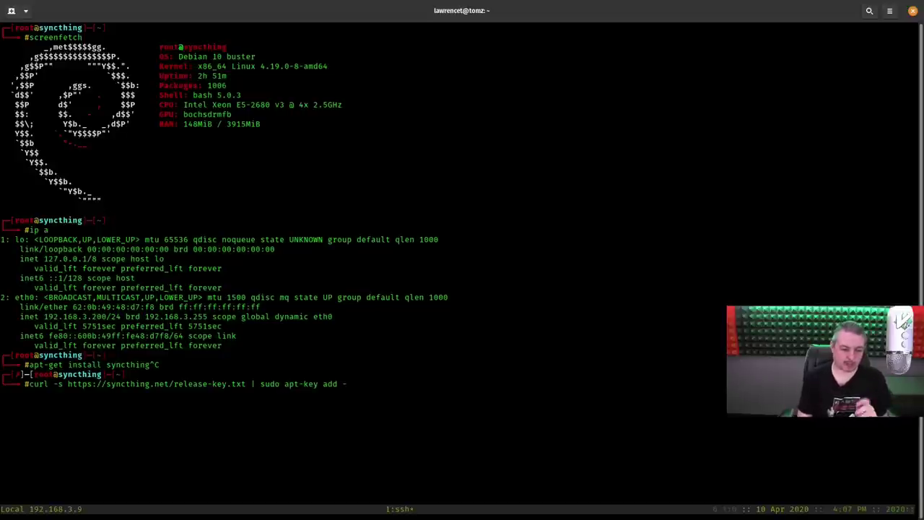
key(BackSpace)
key(BackSpace)
key(BackSpace)
key(BackSpace)
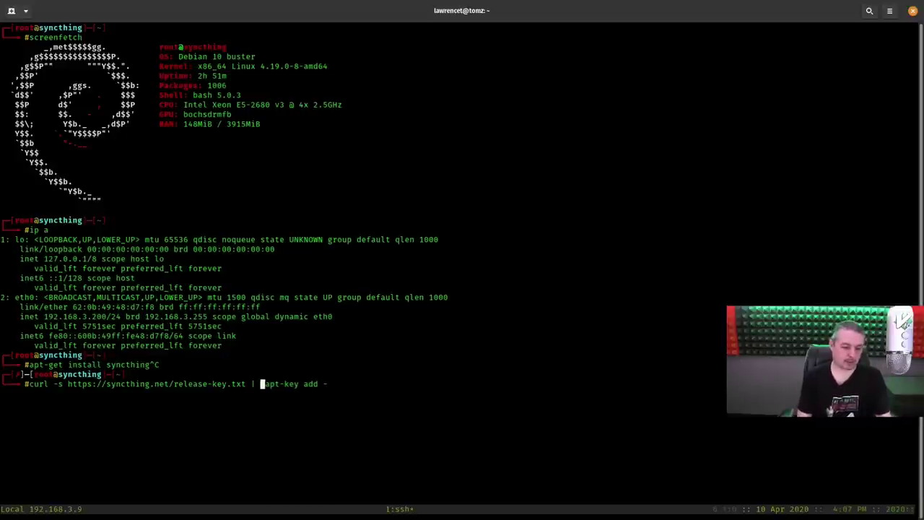
key(BackSpace)
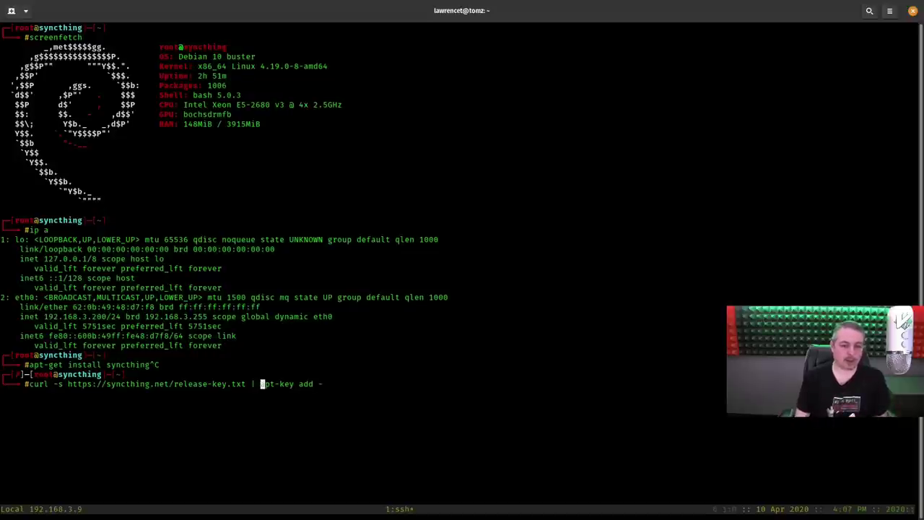
key(Right)
key(Right)
key(Right)
key(Right)
key(Right)
key(Right)
key(Right)
key(Right)
key(Right)
key(Right)
key(Right)
key(Right)
key(Right)
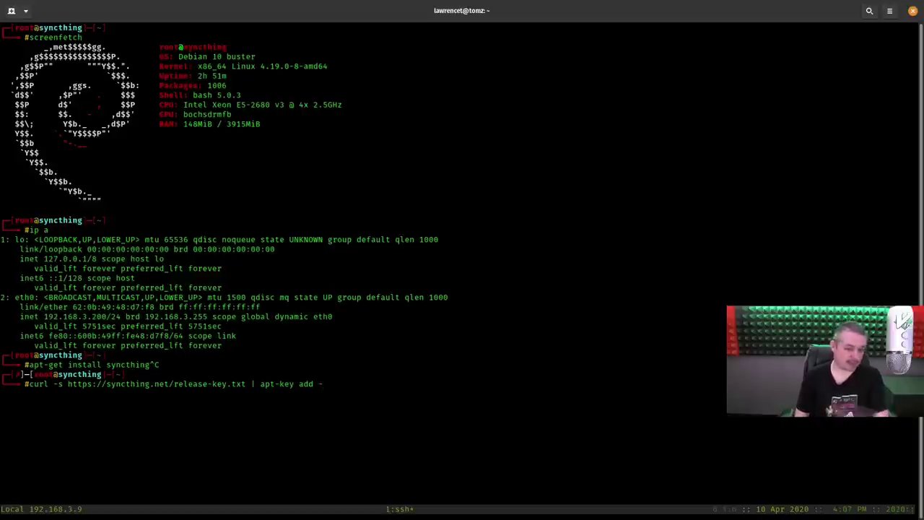
key(Return)
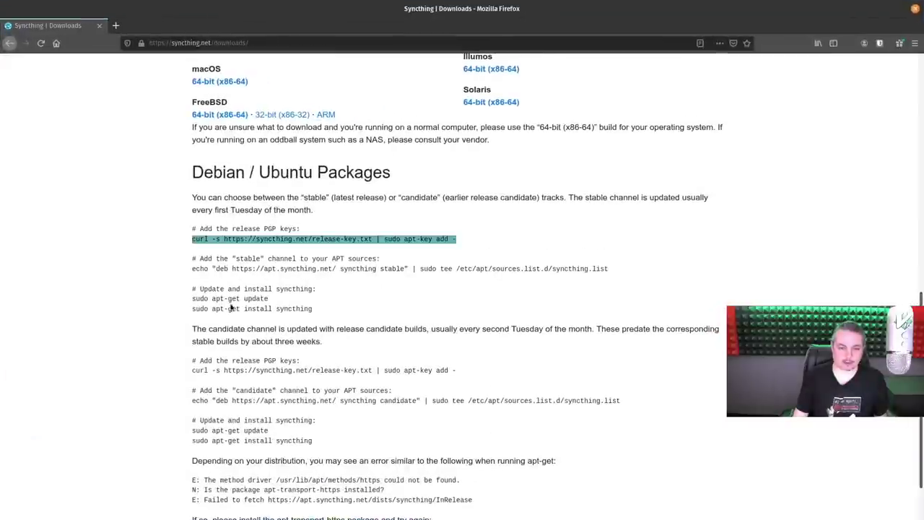
Add the Syncthing stable channel to /etc/apt/sources.list.d/syncthing.list using the echo line without sudo
triple_click(221, 268)
right_click(223, 273)
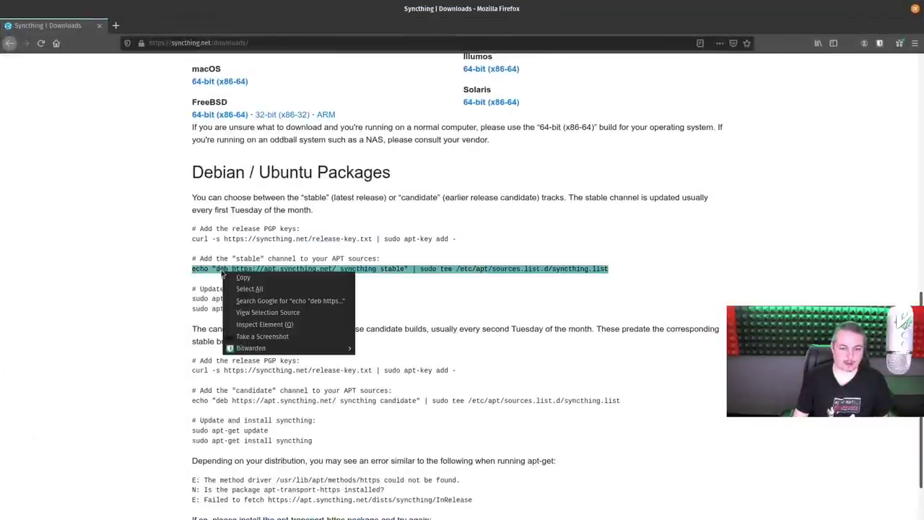
click(226, 279)
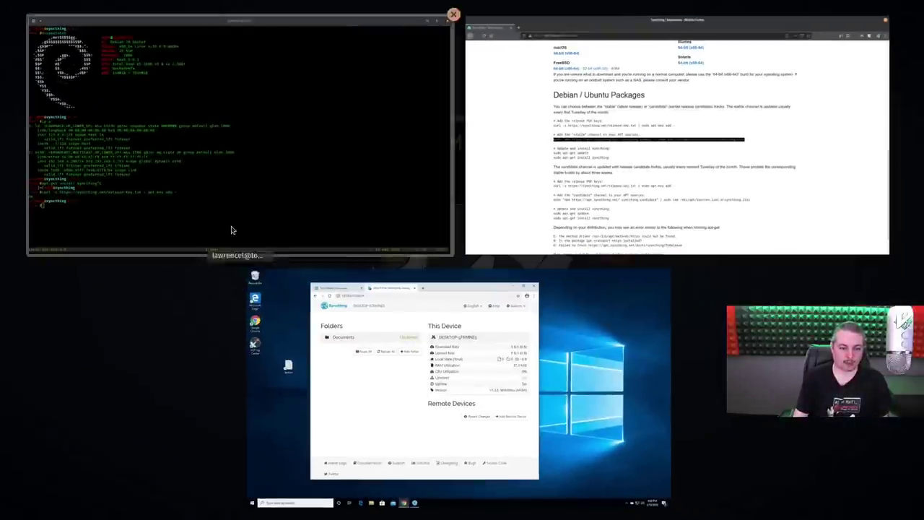
click(231, 231)
key(ctrl+shift+v)
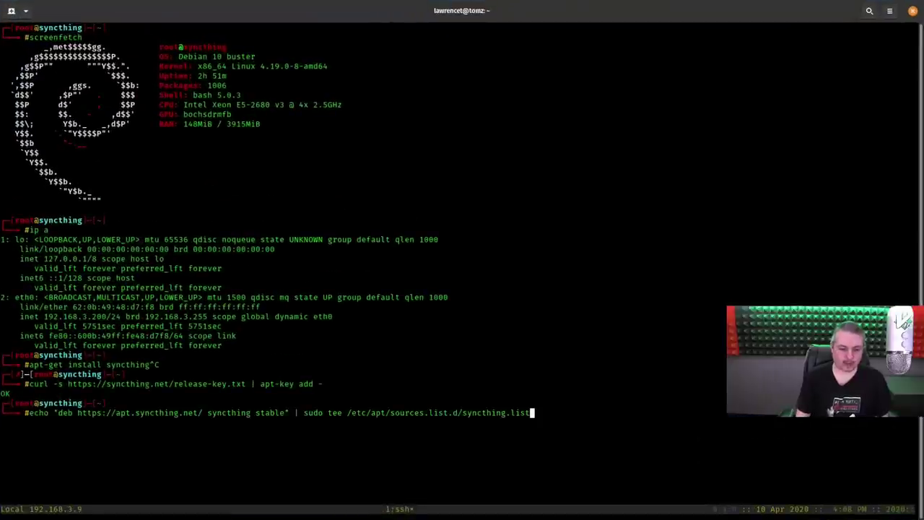
key(Left)
key(Left)
key(Left)
key(Left)
key(Left)
key(Left)
key(Left)
key(Left)
key(Left)
key(Left)
key(Left)
key(Left)
key(Left)
key(Left)
key(Left)
key(Left)
key(Left)
key(Left)
key(Left)
key(Left)
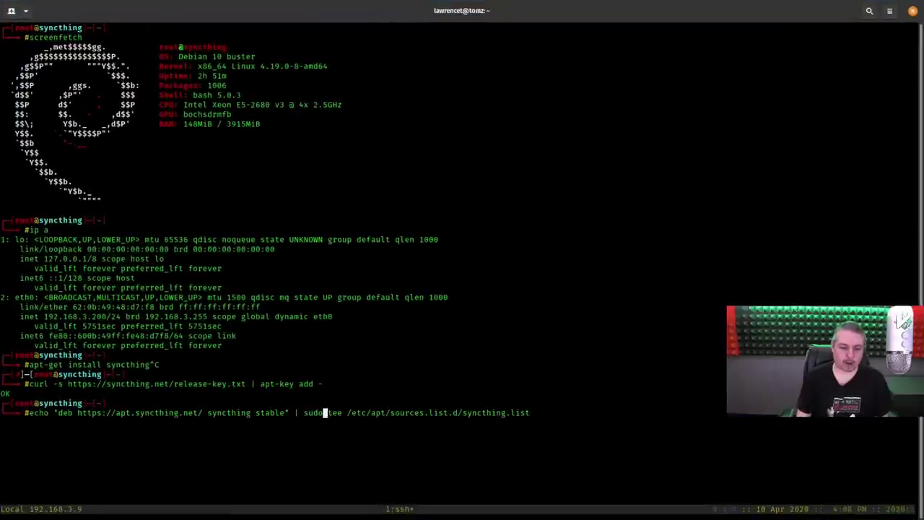
key(BackSpace)
key(BackSpace)
key(BackSpace)
key(BackSpace)
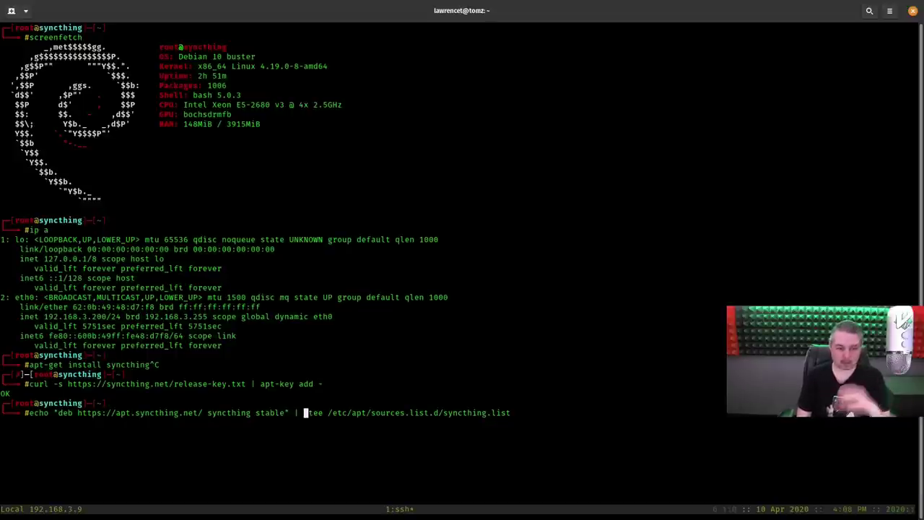
key(Return)
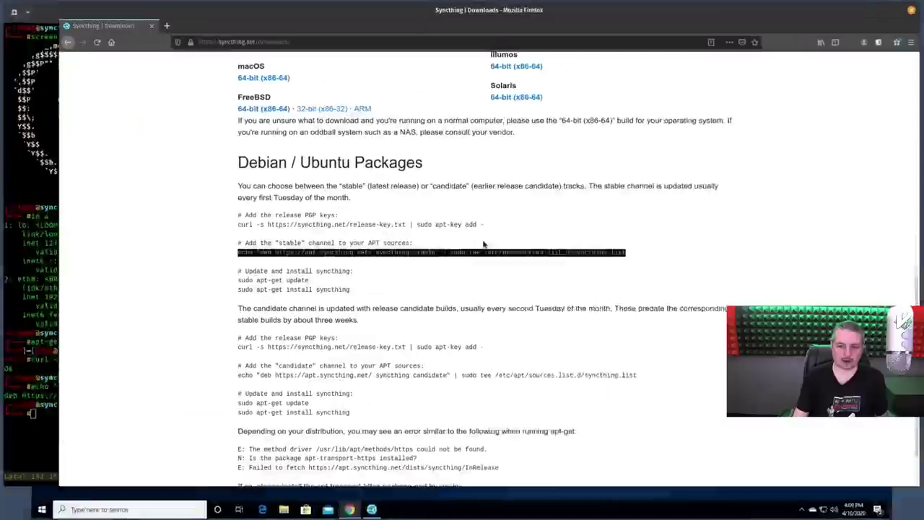
Refresh the package lists with apt-get update
scroll(269, 295, down, 2)
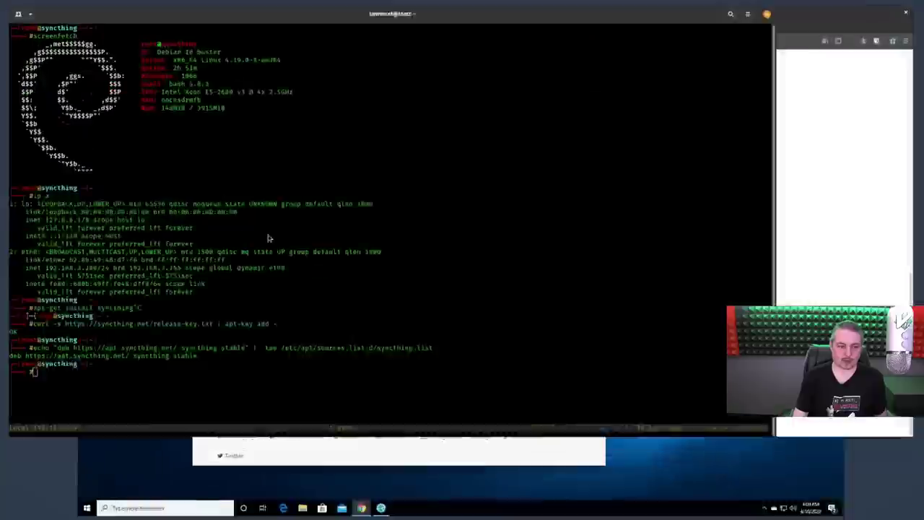
text(apt-get update)
key(Return)
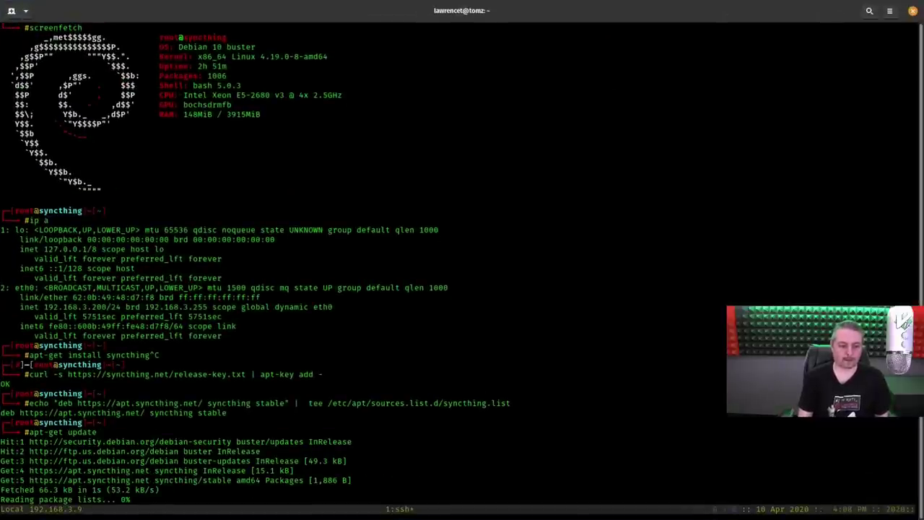
Install Syncthing 1.4.2 with apt-get install syncthing, then type adduser syncthing
key(Up)
key(BackSpace)
key(BackSpace)
key(BackSpace)
key(BackSpace)
key(BackSpace)
key(BackSpace)
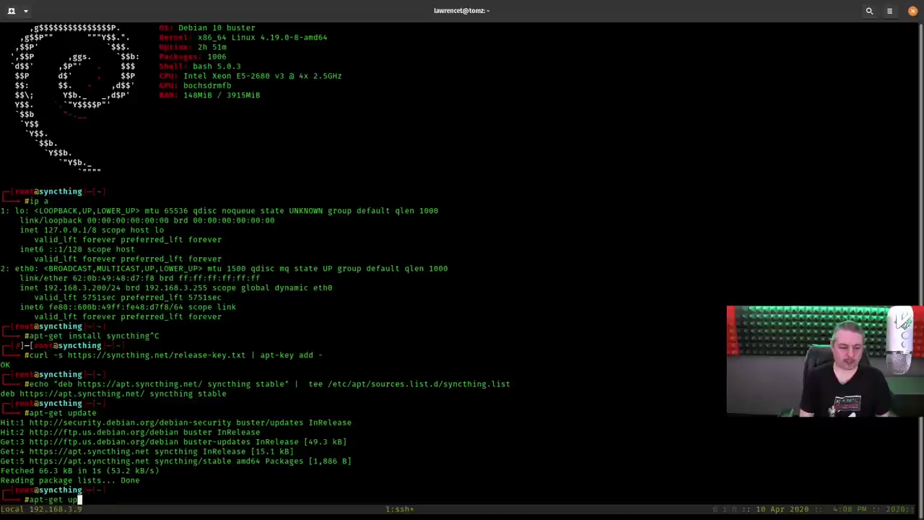
text(oms)
key(BackSpace)
key(BackSpace)
key(BackSpace)
text(install )
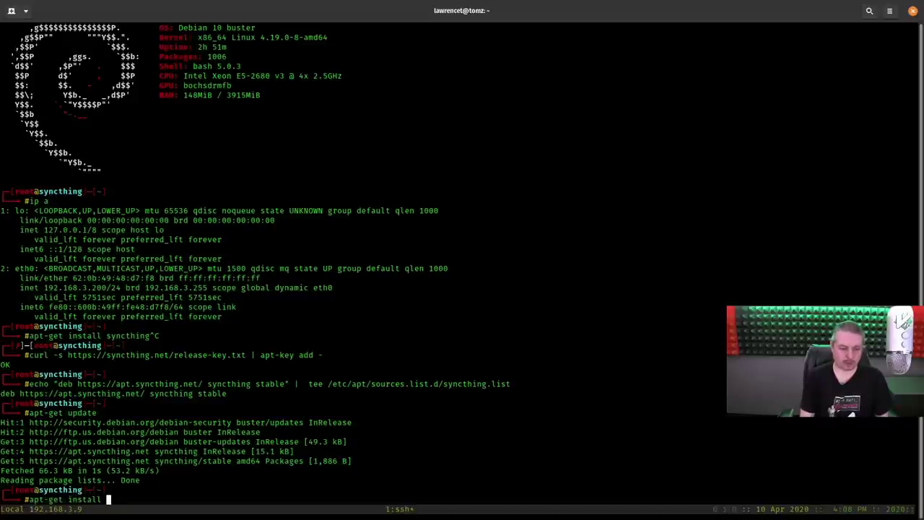
text(syncthing)
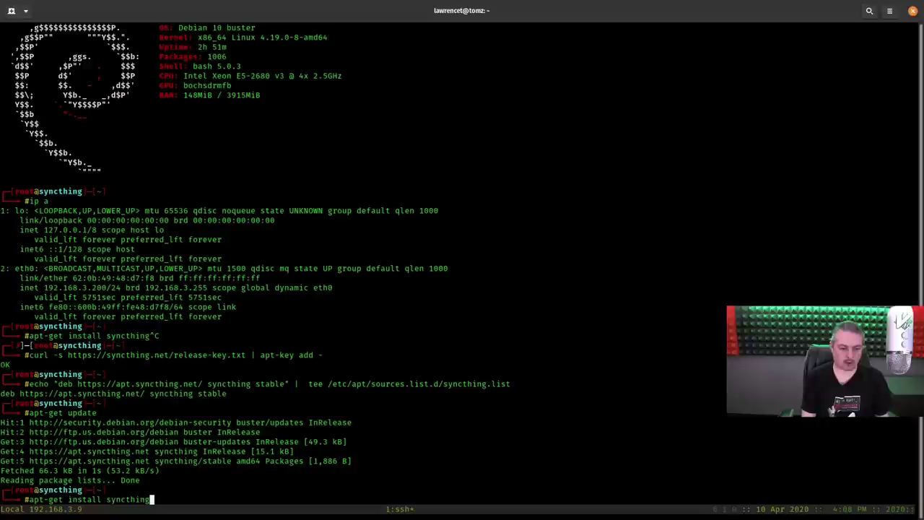
key(Return)
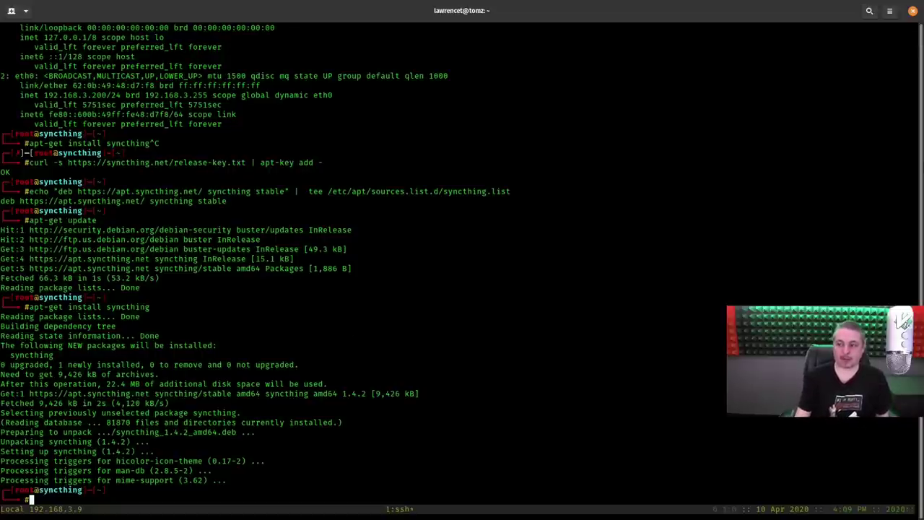
text(adduser sy)
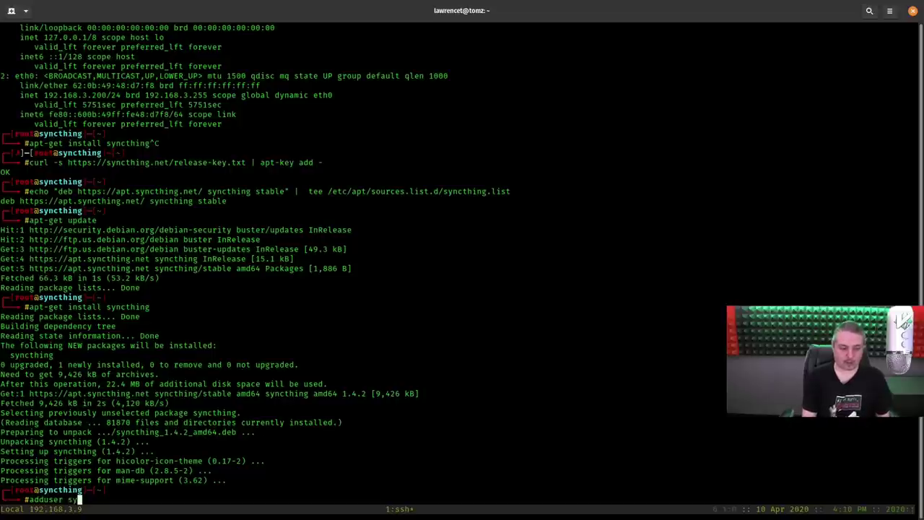
text(ncthing)
Create the syncthing user with a password, leave the optional details blank, and confirm with y
key(Return)
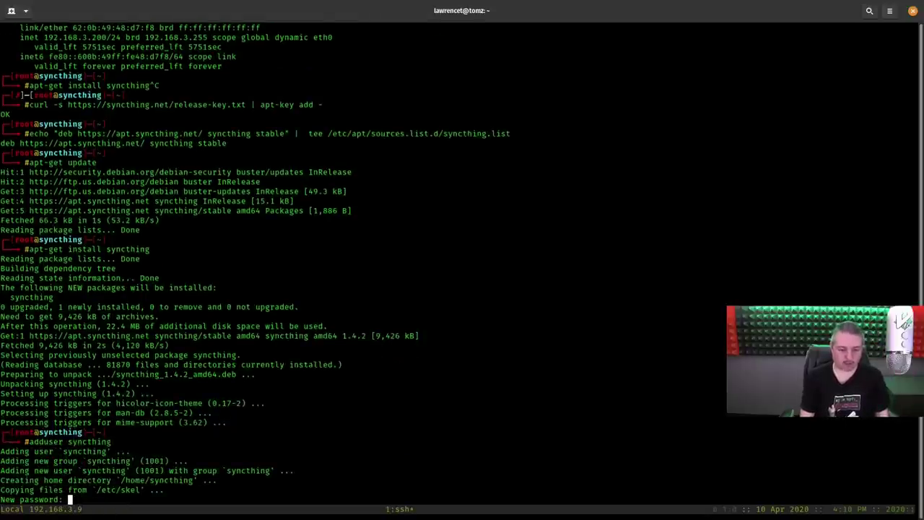
key(Return)
key(Return)
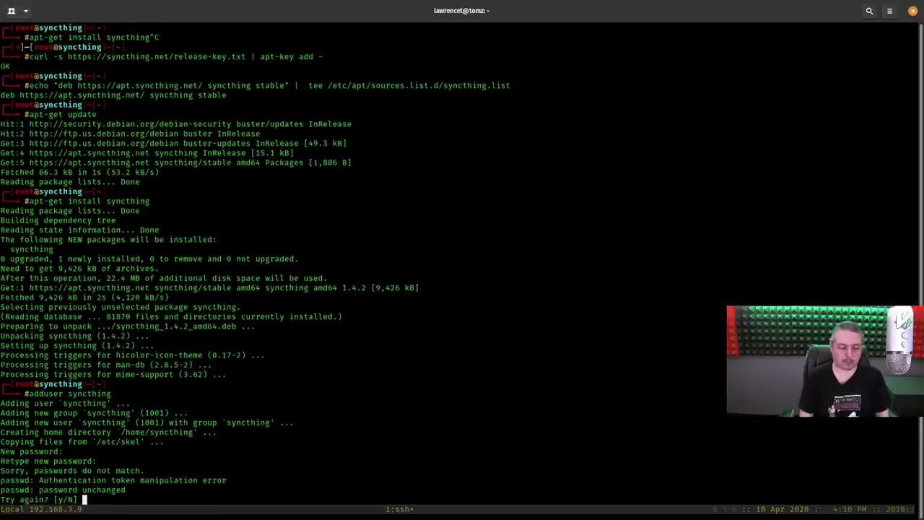
text(y)
key(Return)
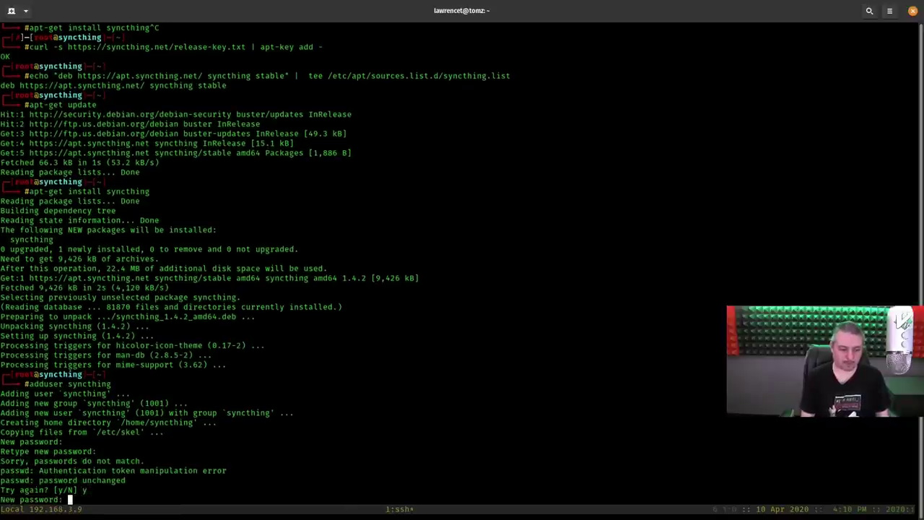
key(Return)
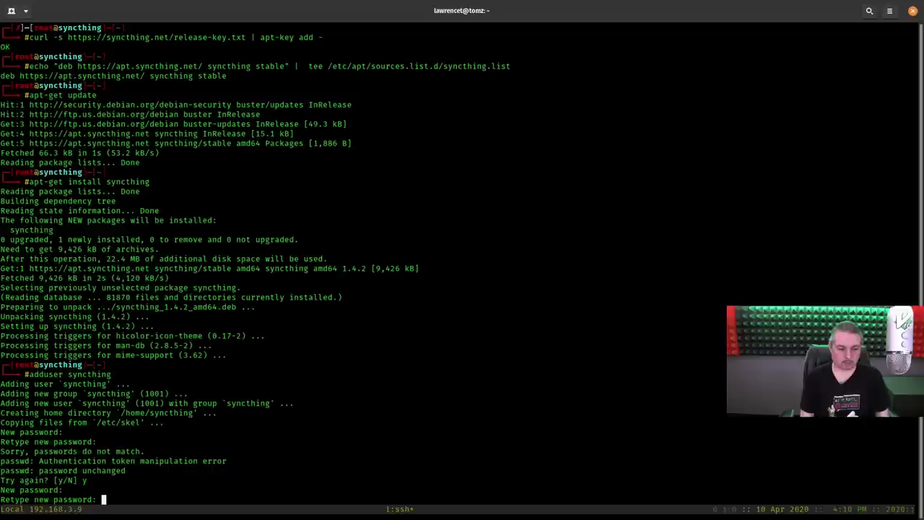
key(Return)
key(Return)
key(Return)
key(Return)
key(Return)
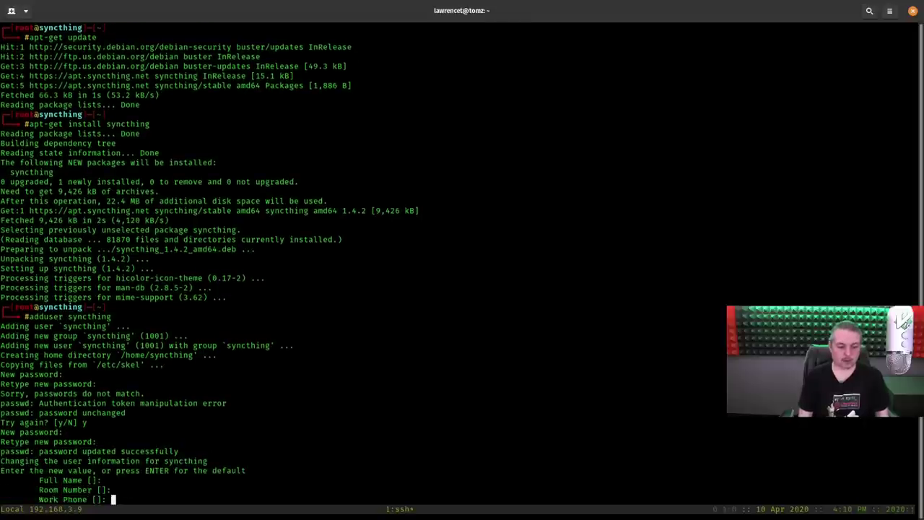
key(Return)
text(y)
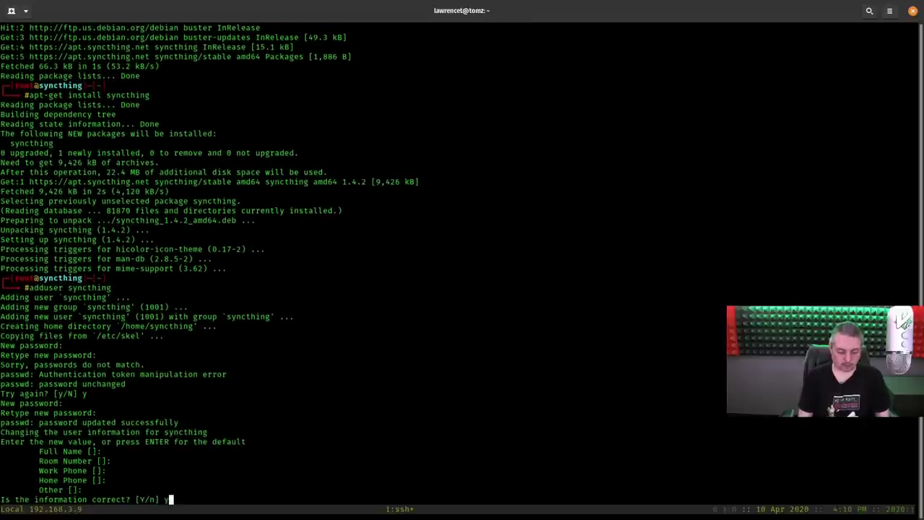
key(Return)
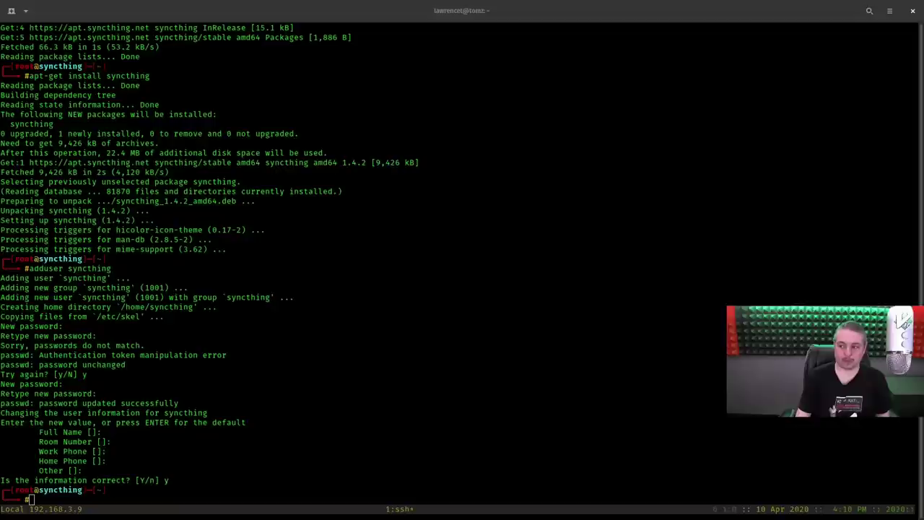
click(628, 227)
key(ctrl+shift+v)
key(Return)
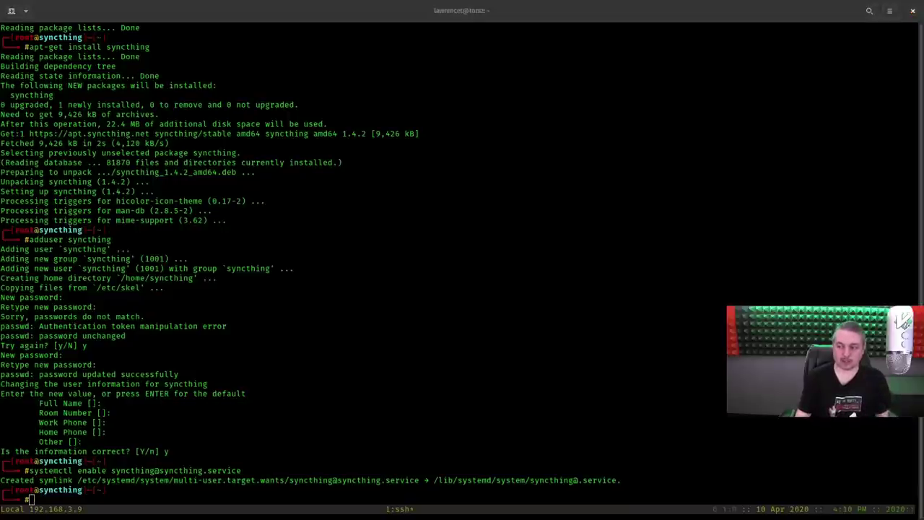
click(464, 313)
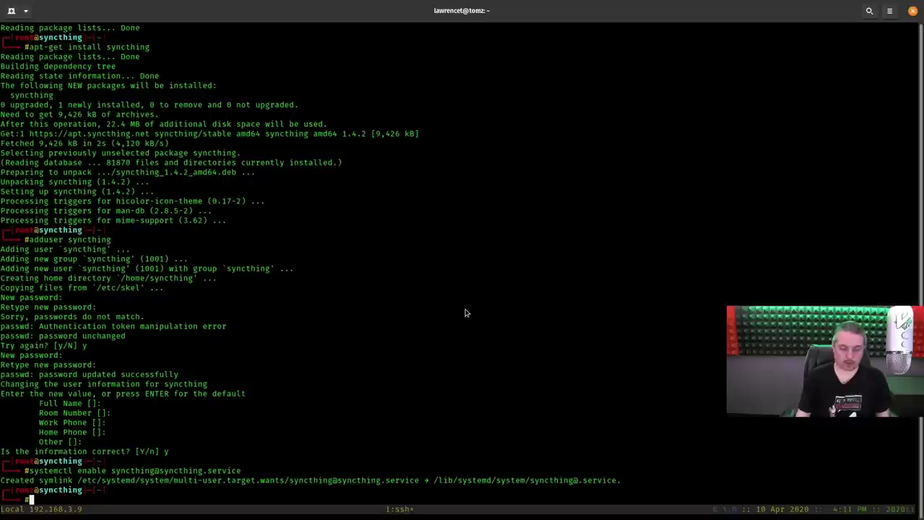
key(ctrl+shift+v)
key(Return)
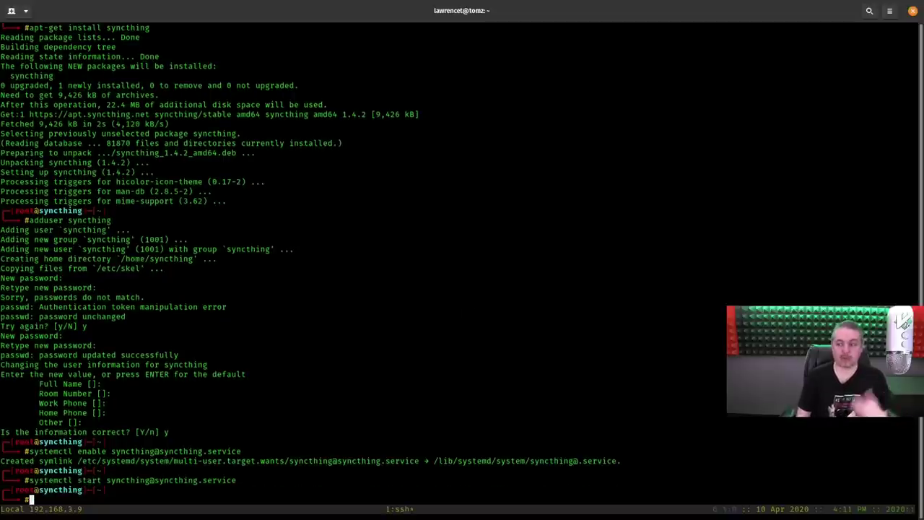
key(alt+Tab)
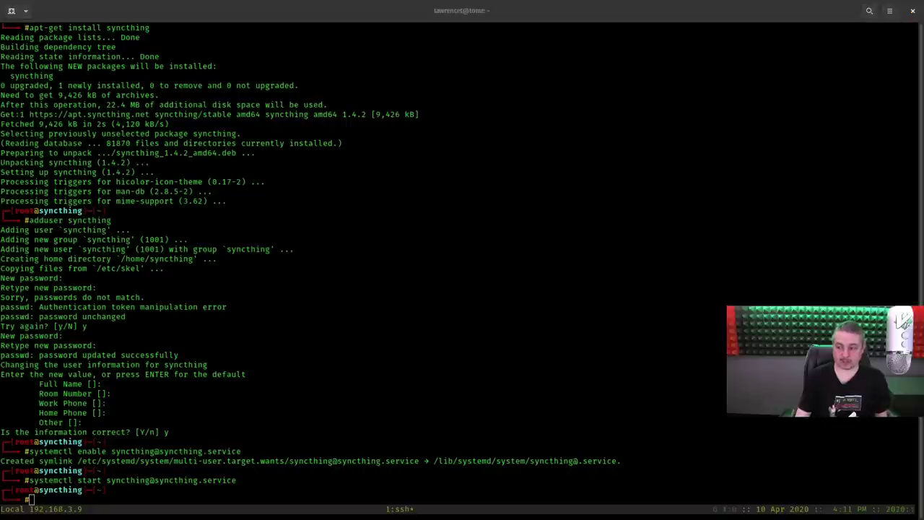
click(473, 338)
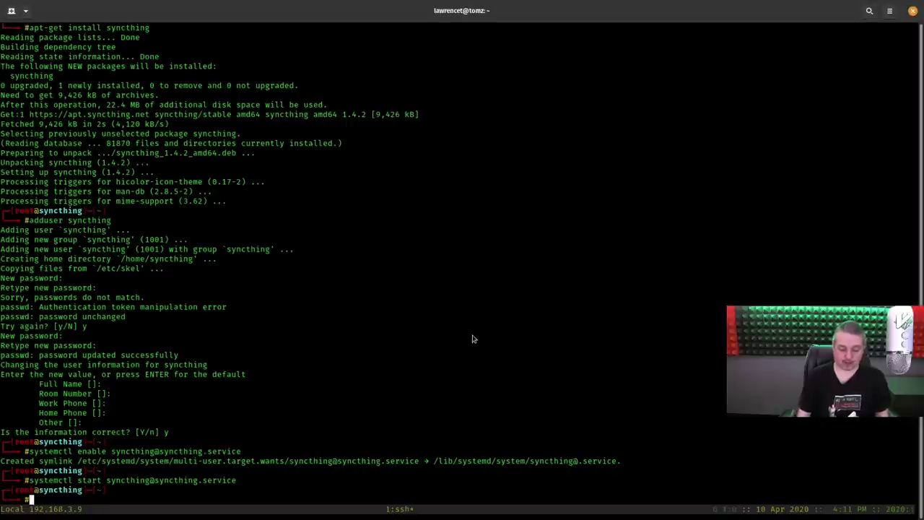
text(systemctl status syncthing@syncthing.service)
key(Return)
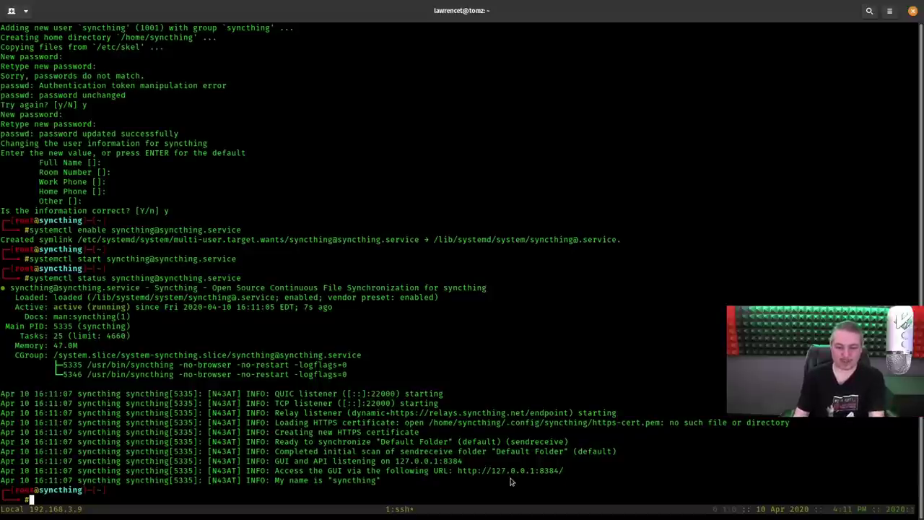
List the server's network addresses with ip a
text(ipconfig)
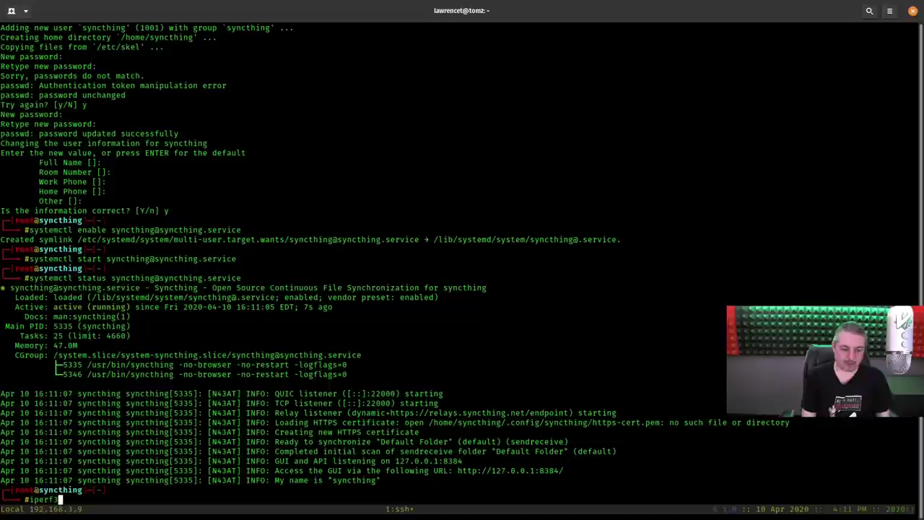
key(BackSpace)
key(BackSpace)
key(BackSpace)
key(BackSpace)
key(BackSpace)
key(BackSpace)
text(a)
key(Return)
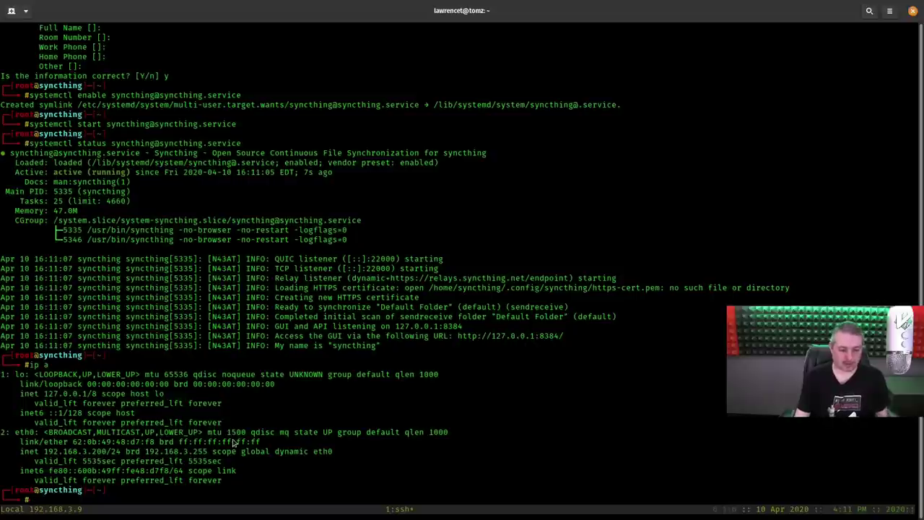
In a second pane, telnet 192.168.3.200 8384 to confirm it's refused, then exit that pane
key(shift+F2)
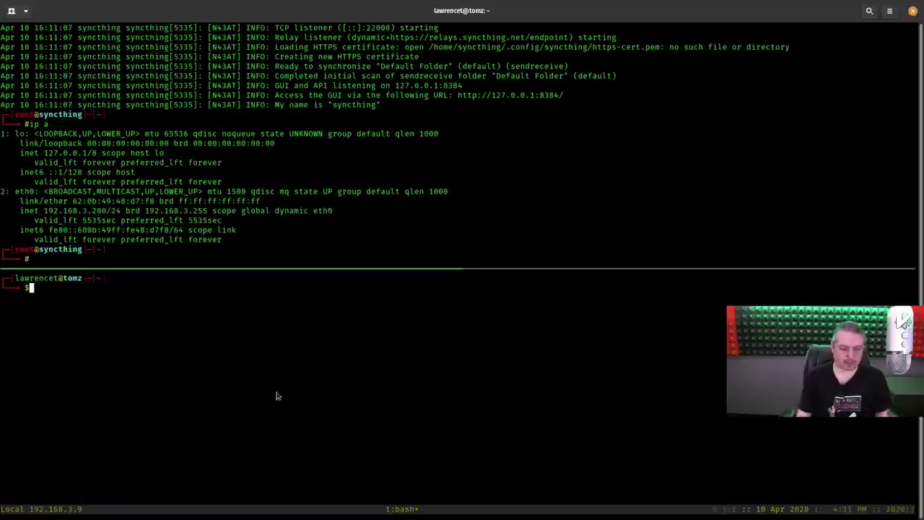
text(telnet)
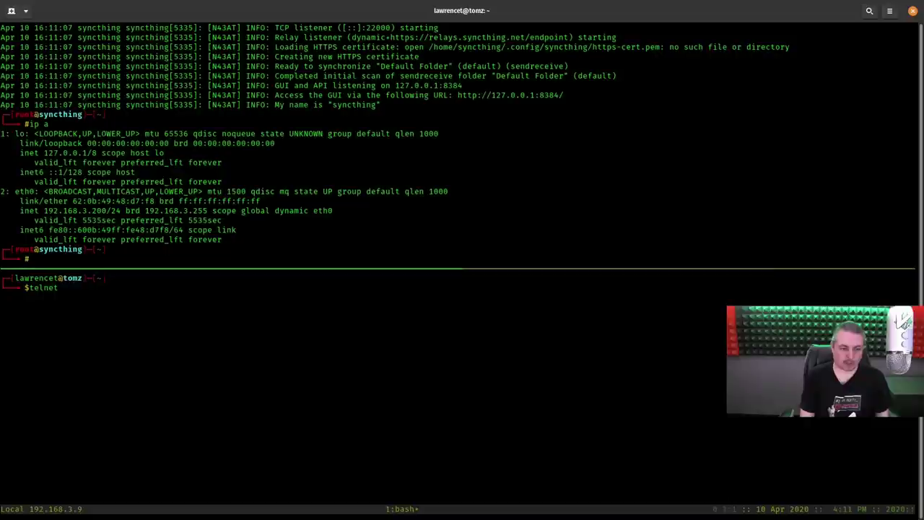
text( 192)
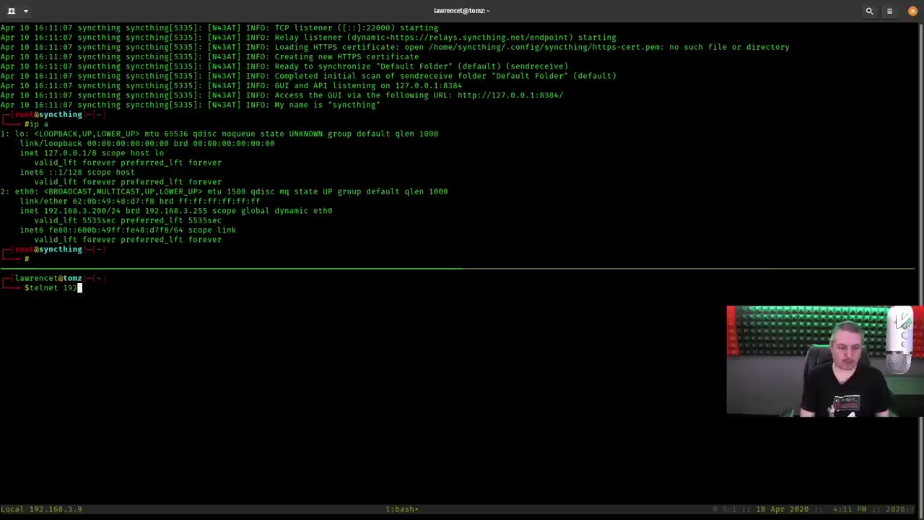
text(.168.3.)
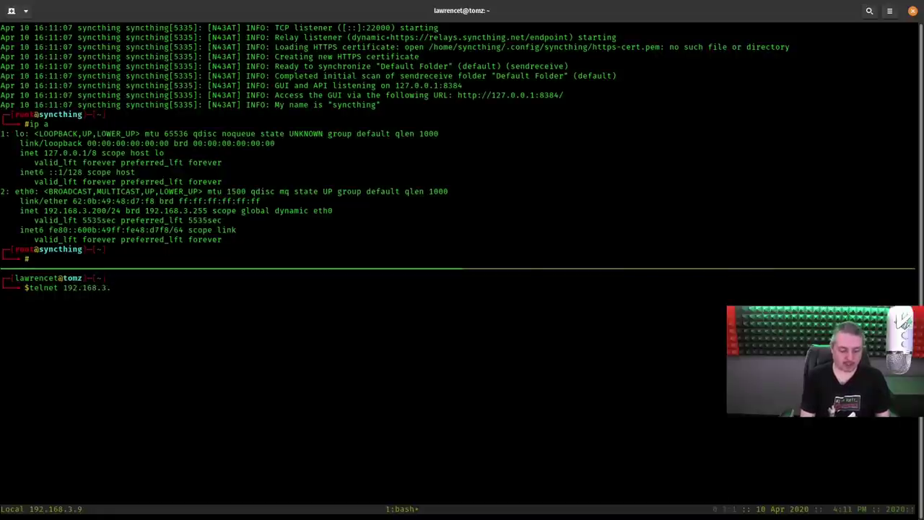
text(200 )
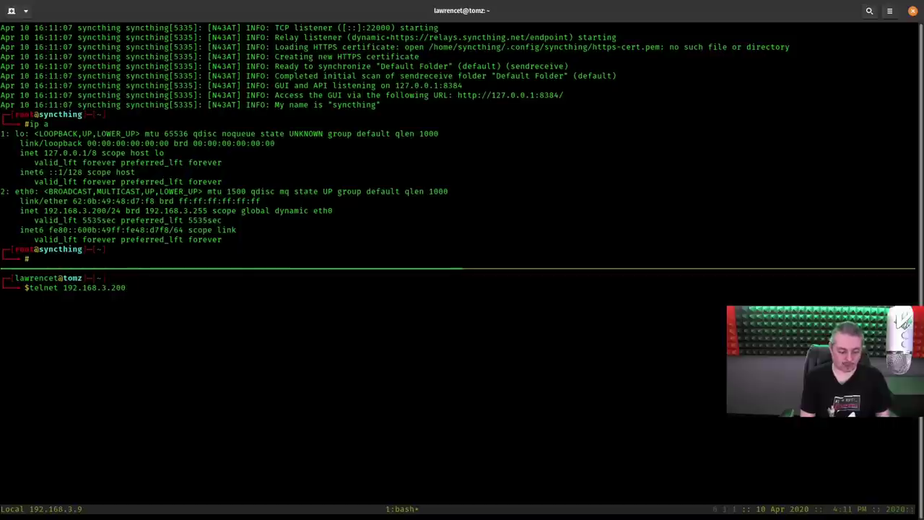
text(8384)
key(Return)
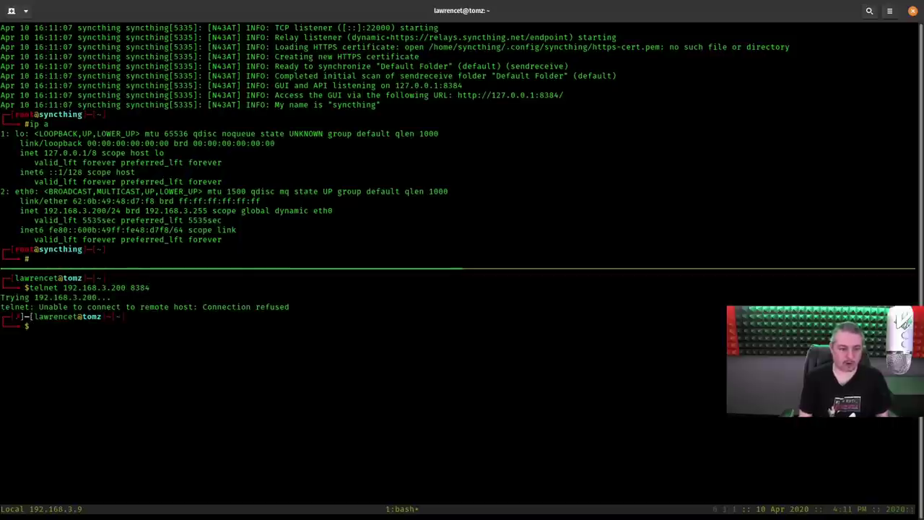
key(Up)
key(BackSpace)
key(BackSpace)
key(BackSpace)
key(BackSpace)
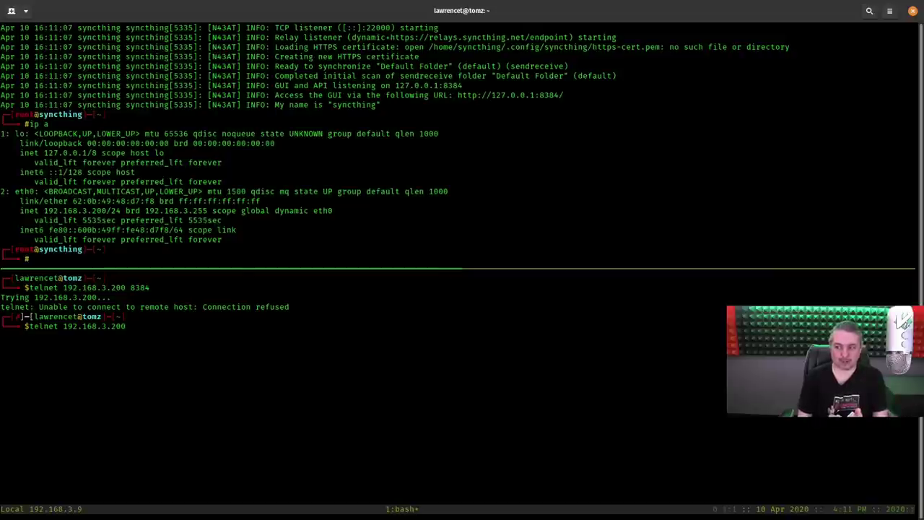
key(ctrl+c)
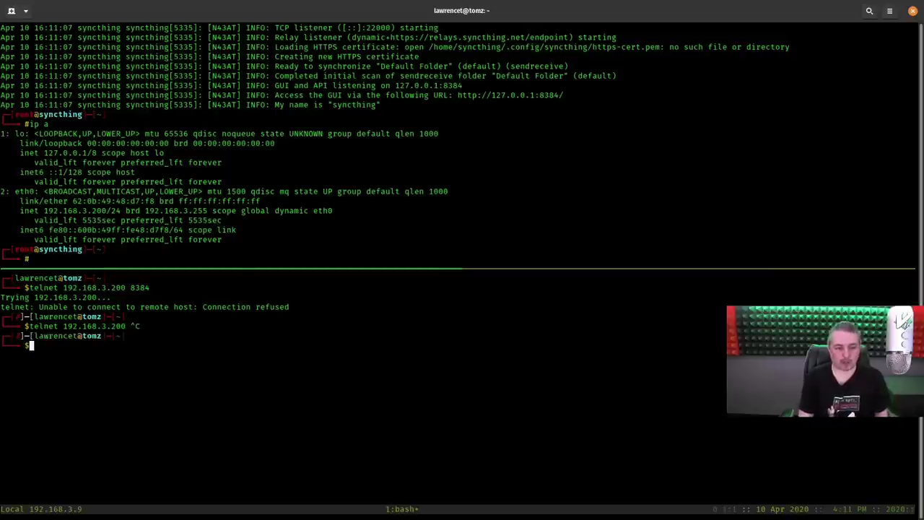
text(exit)
key(Return)
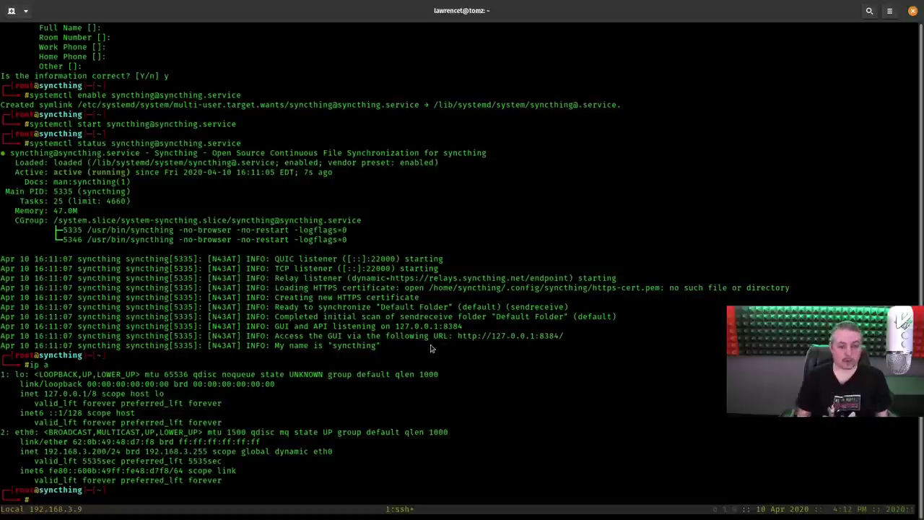
text(exit)
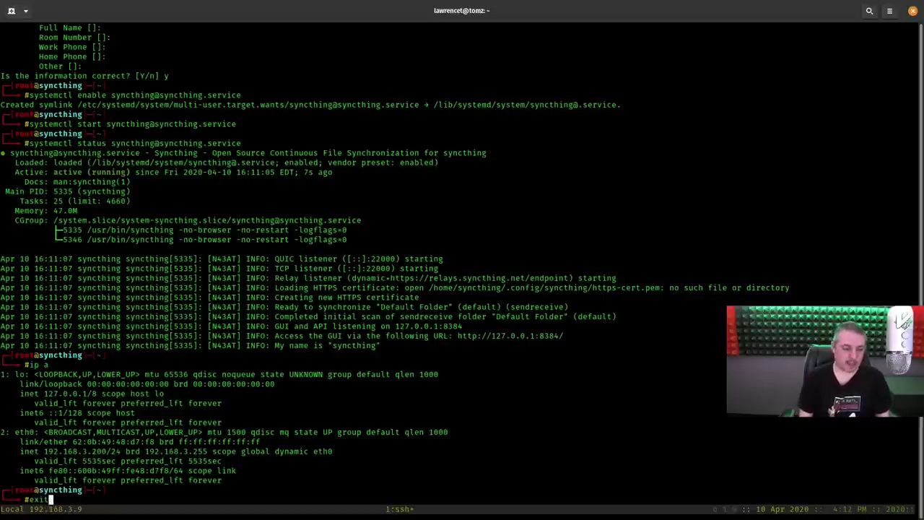
key(Return)
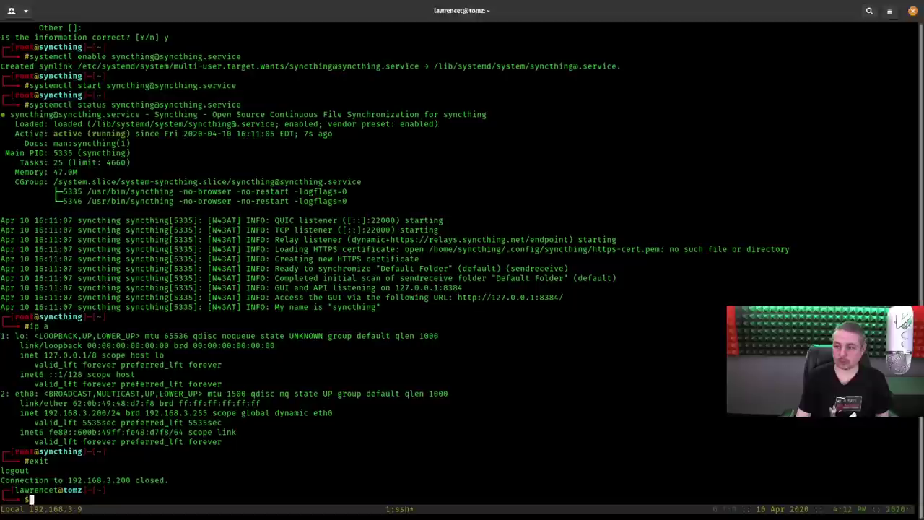
click(532, 290)
key(ctrl+shift+v)
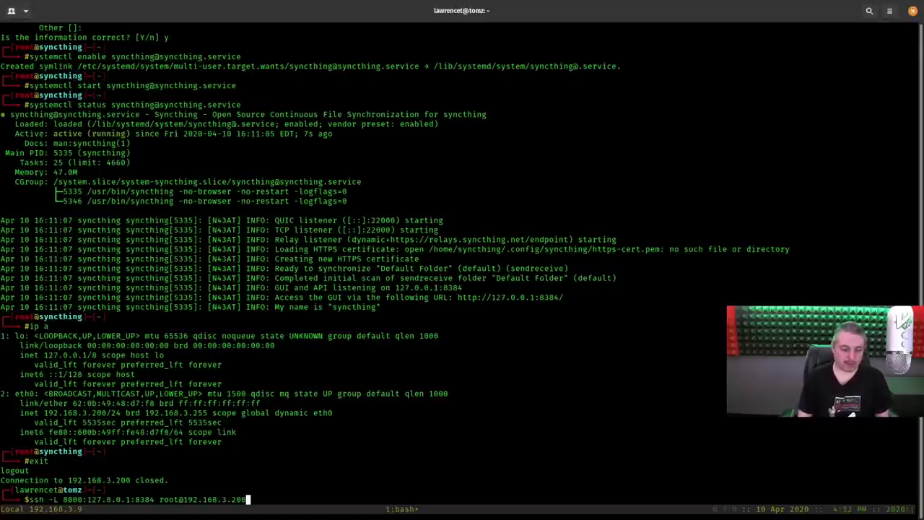
Walk through the command's user, server IP and 127.0.0.1:8384 forward, then run it to connect
key(Left)
key(Left)
key(Left)
key(Left)
key(Left)
key(Left)
key(Left)
key(Left)
key(Left)
key(ctrl+Left)
key(ctrl+Left)
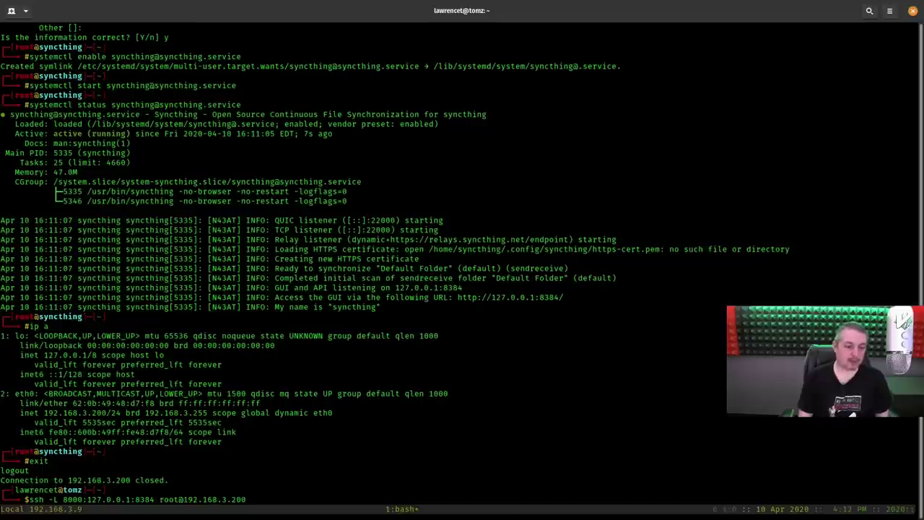
key(ctrl+Left)
key(ctrl+Right)
key(ctrl+Right)
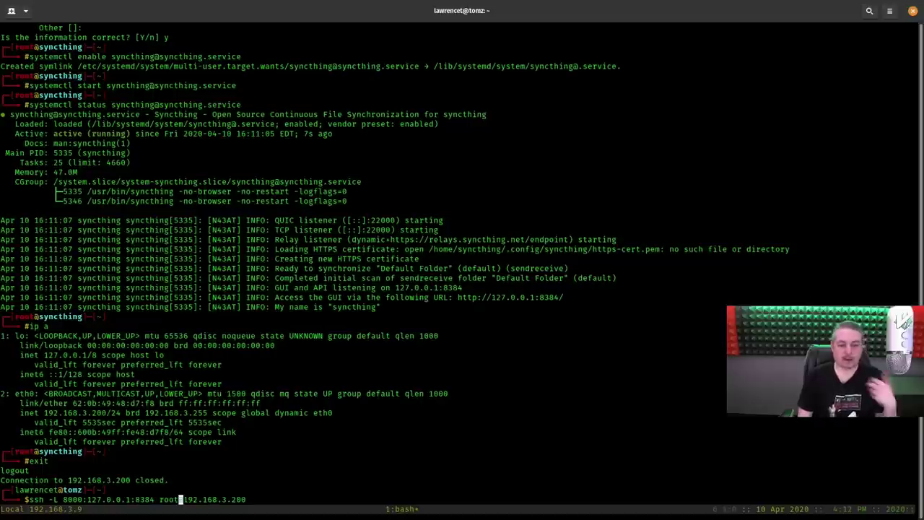
key(Left)
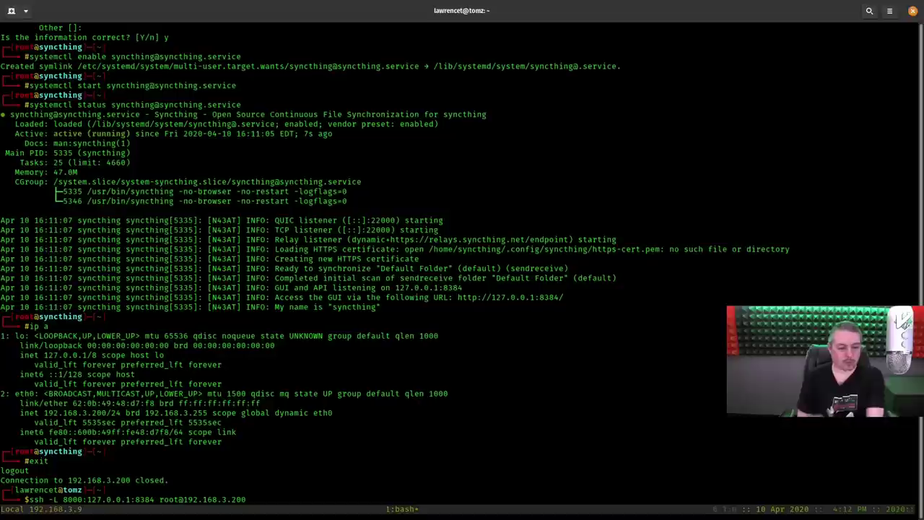
key(Left)
key(Left)
key(Left)
key(Left)
key(Left)
key(Left)
key(Left)
key(Left)
key(Left)
key(Left)
key(Left)
key(Left)
key(Left)
key(Left)
key(Left)
key(Right)
key(Right)
key(Right)
key(Right)
key(Right)
key(Right)
key(Right)
key(Right)
key(Right)
key(Right)
key(Right)
key(Right)
key(Right)
key(Right)
key(Right)
key(Right)
key(Right)
key(Right)
key(Right)
key(Right)
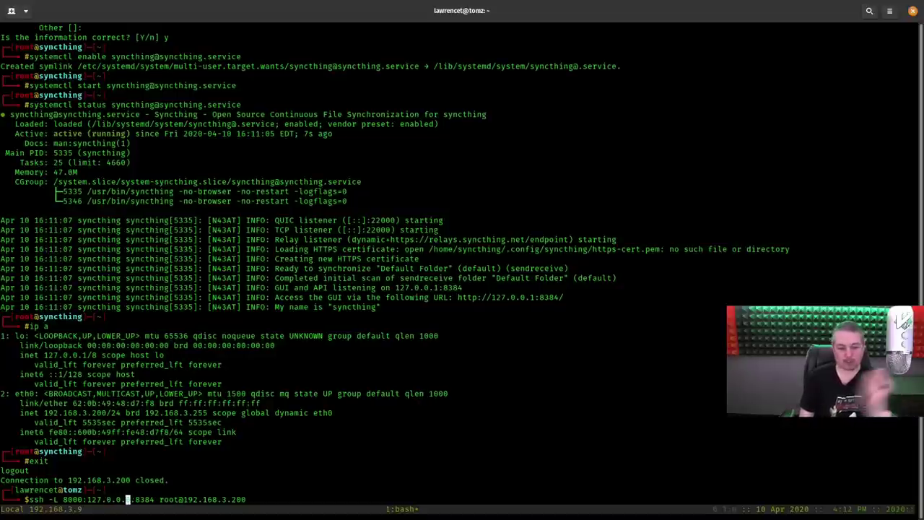
key(Right)
key(Right)
key(Right)
key(Right)
key(Right)
key(Right)
key(Right)
key(Right)
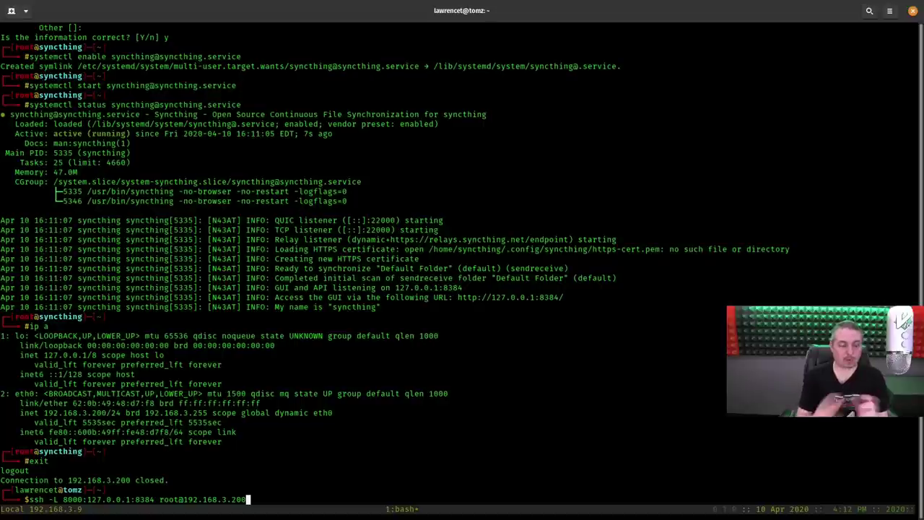
key(Left)
key(Left)
key(Left)
key(Left)
key(Left)
key(Left)
key(Left)
key(Left)
key(Left)
key(Left)
key(Left)
key(Left)
key(Left)
key(Left)
key(Left)
key(Left)
key(Left)
key(Left)
key(Left)
key(Left)
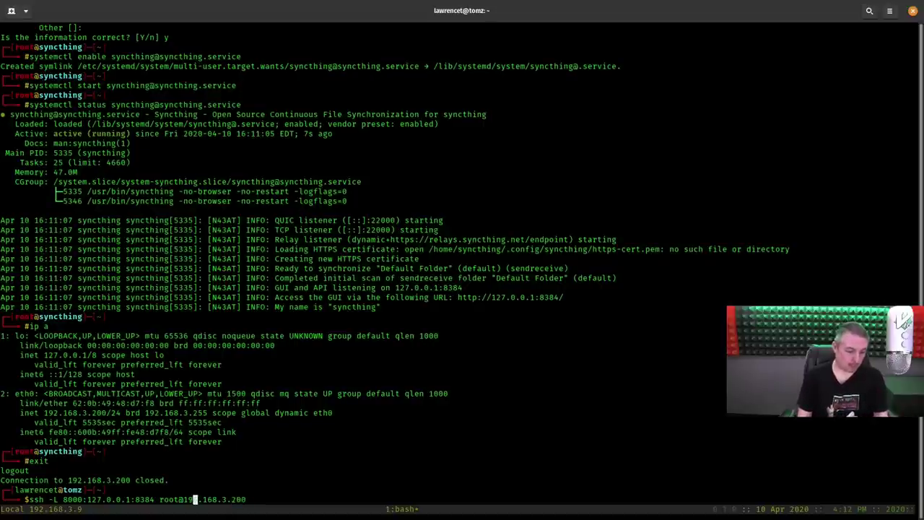
key(End)
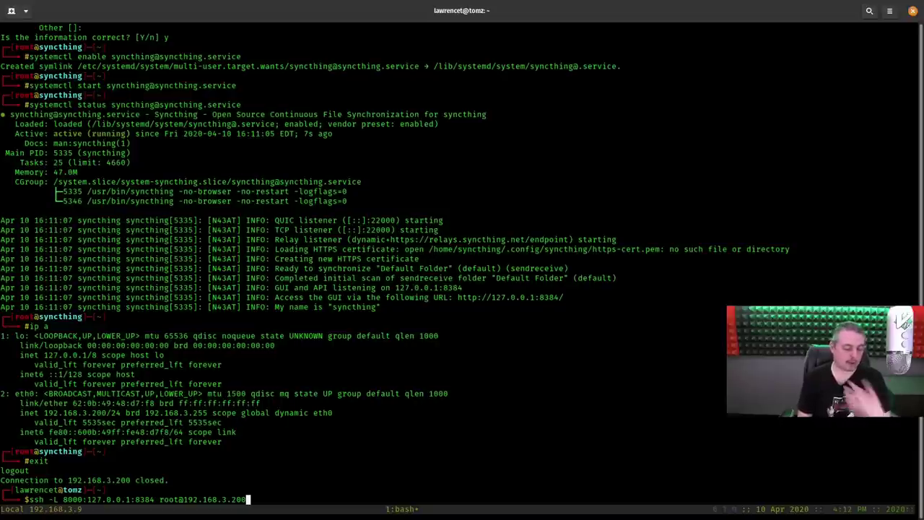
key(Return)
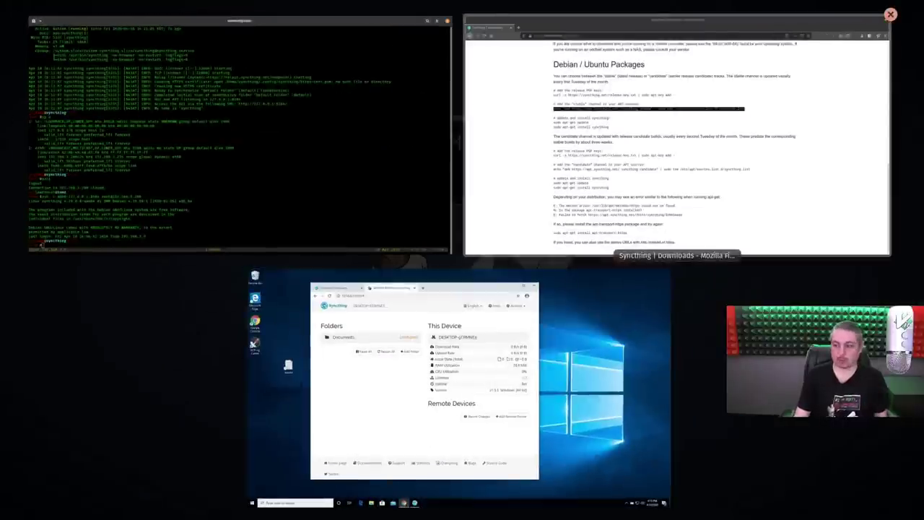
click(671, 215)
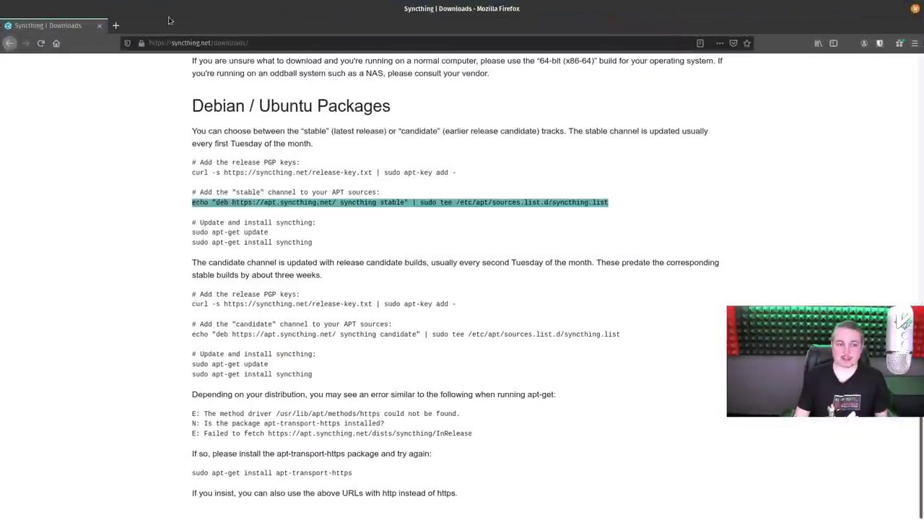
click(116, 26)
text(http:)
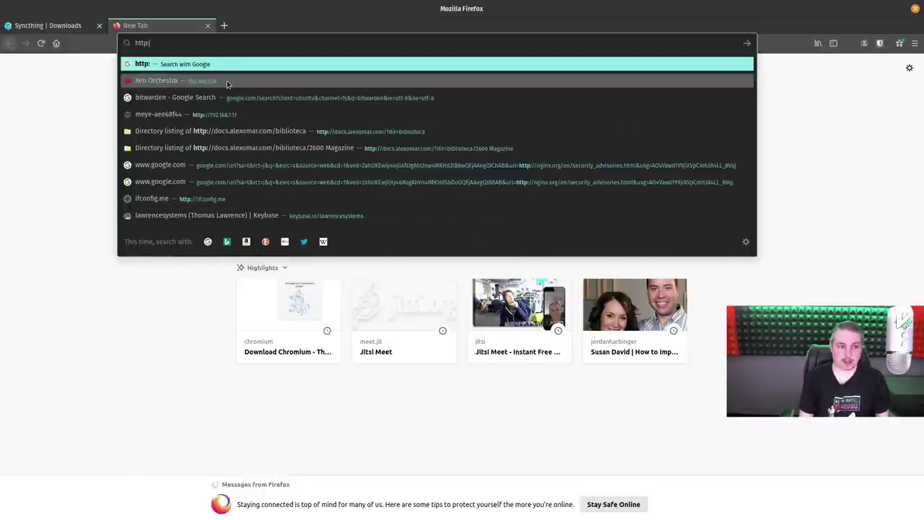
text(//localhost:8000/)
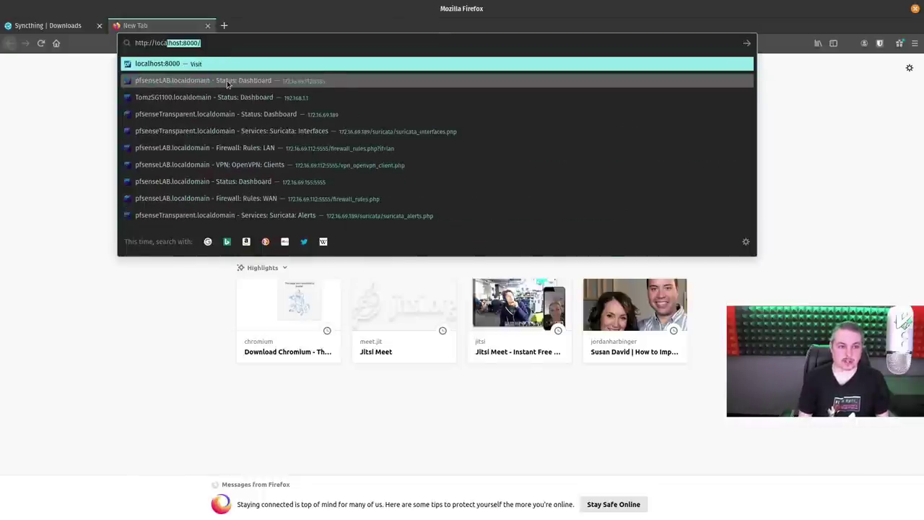
key(Return)
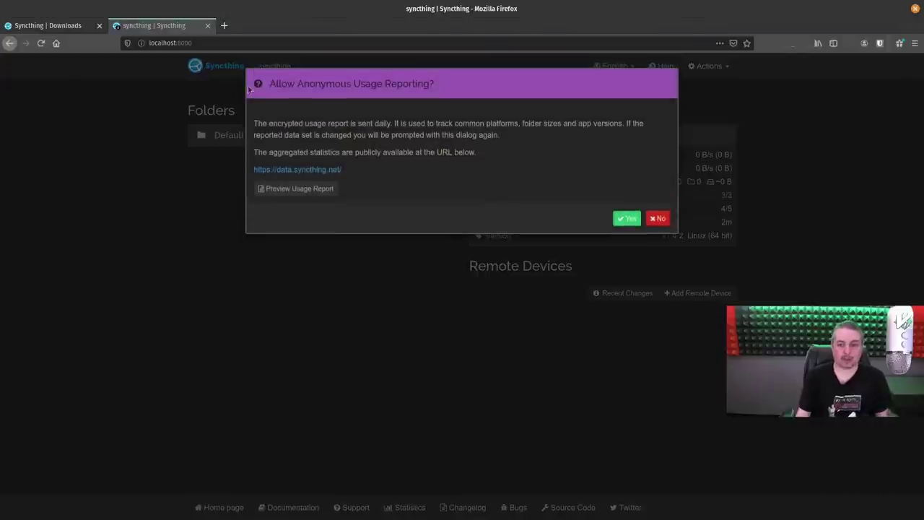
click(615, 218)
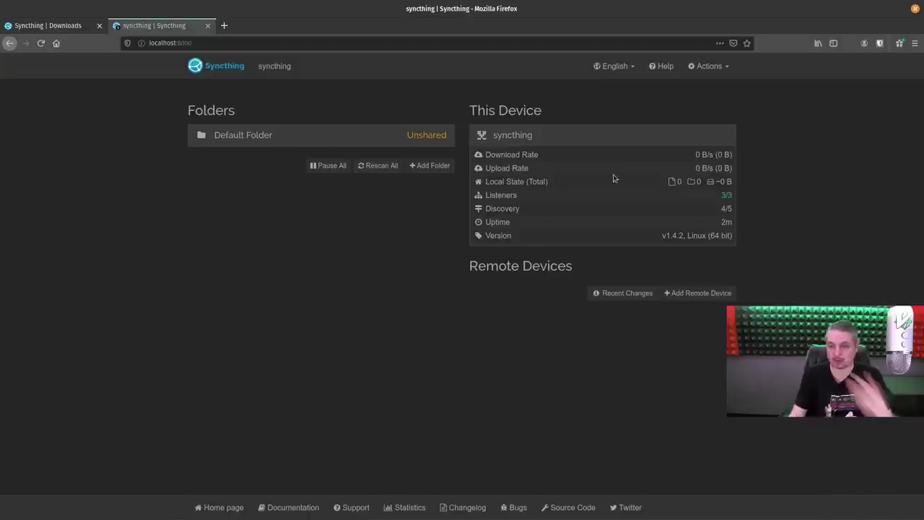
click(719, 72)
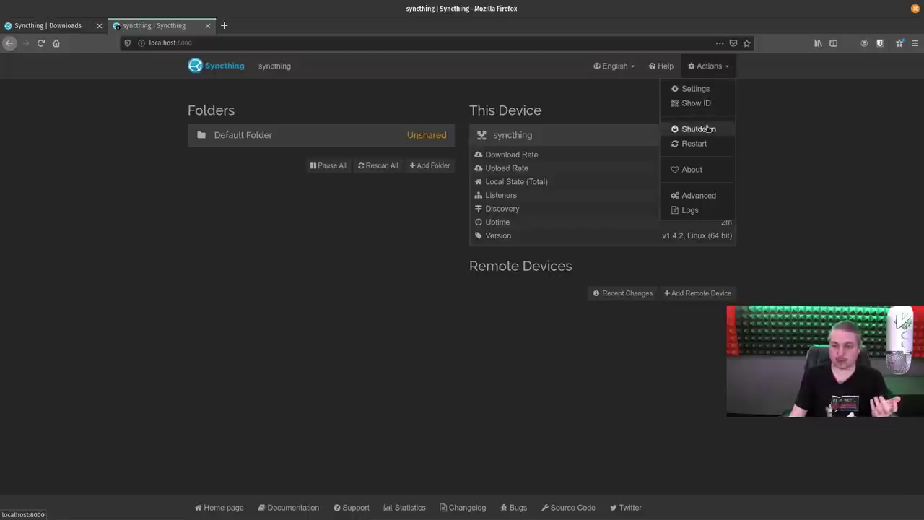
Uncheck NAT traversal, local discovery, relaying and global discovery in Connections, save, and restart Syncthing
click(695, 88)
click(328, 117)
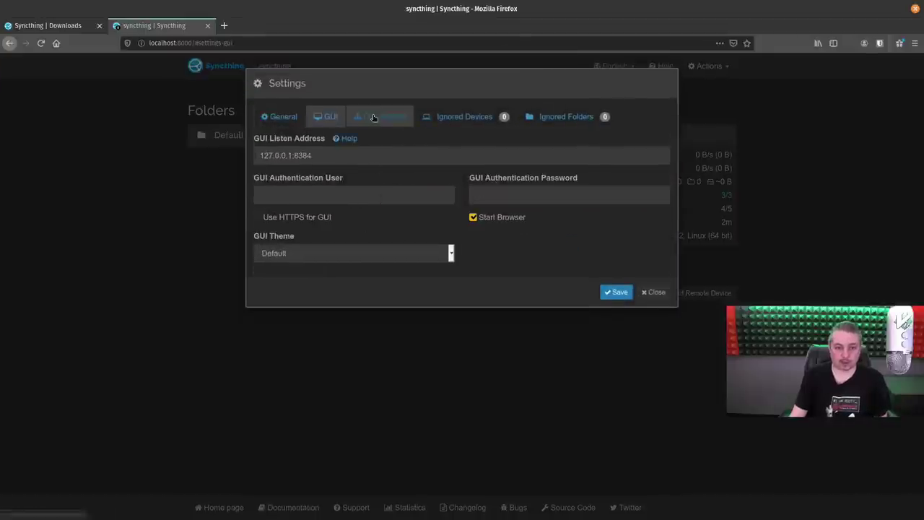
click(381, 117)
click(306, 219)
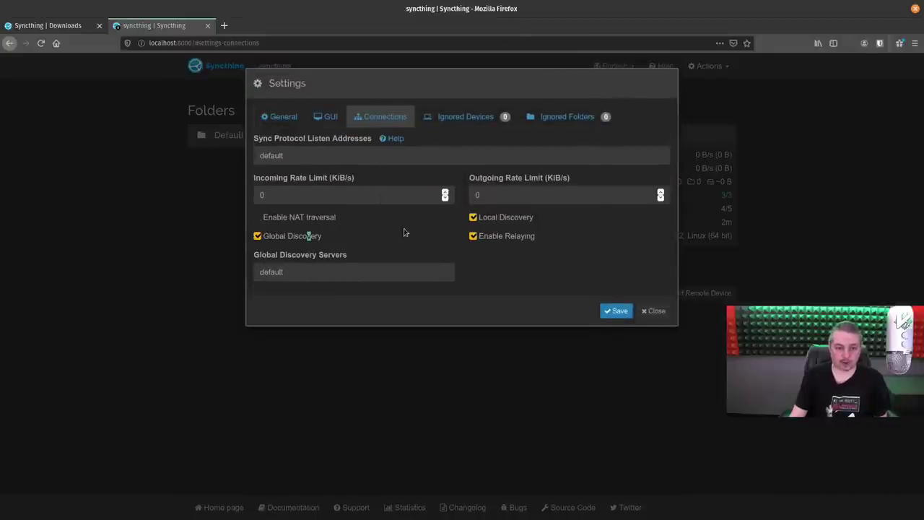
click(492, 216)
click(498, 241)
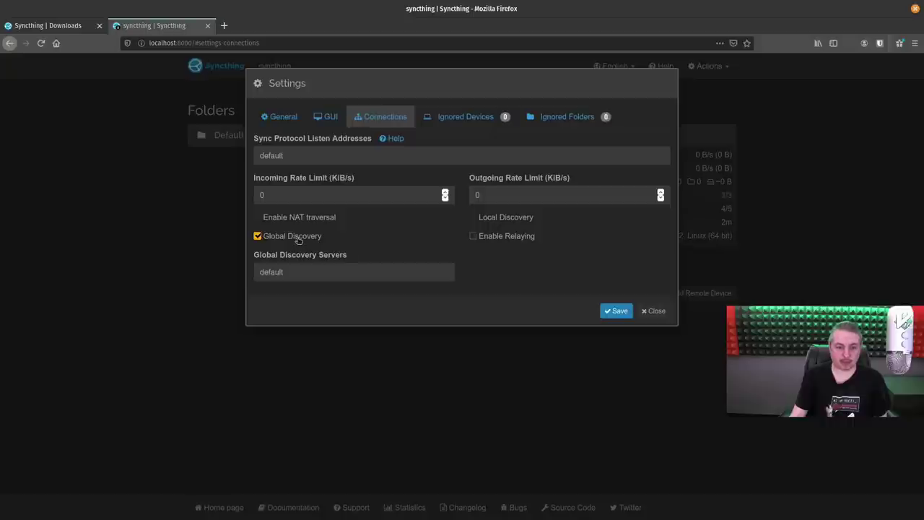
click(299, 238)
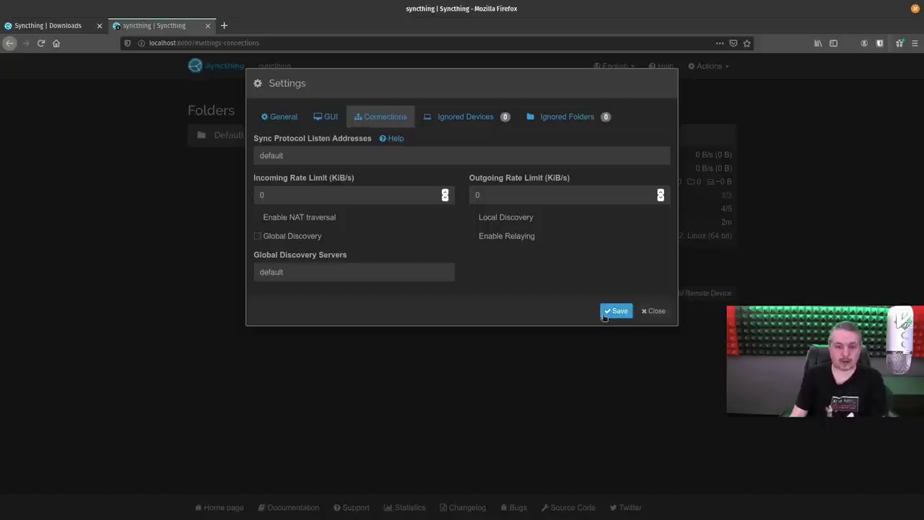
click(615, 311)
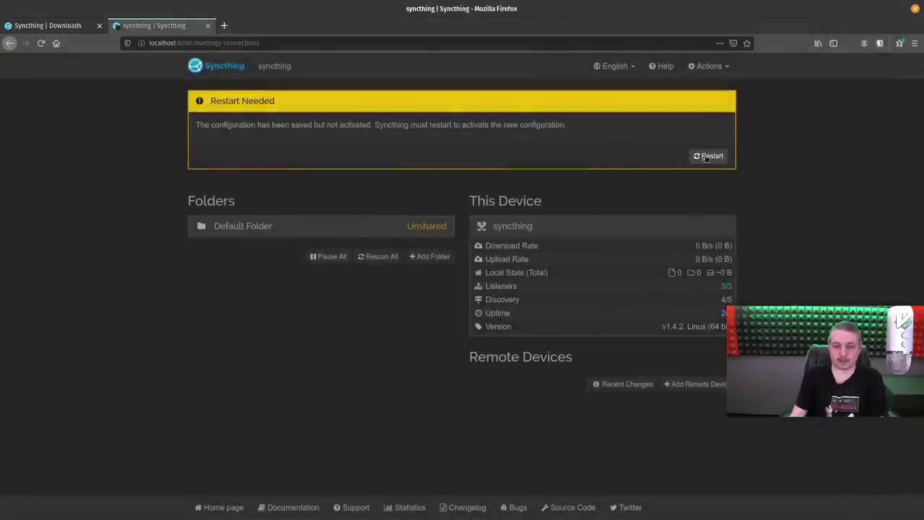
click(707, 158)
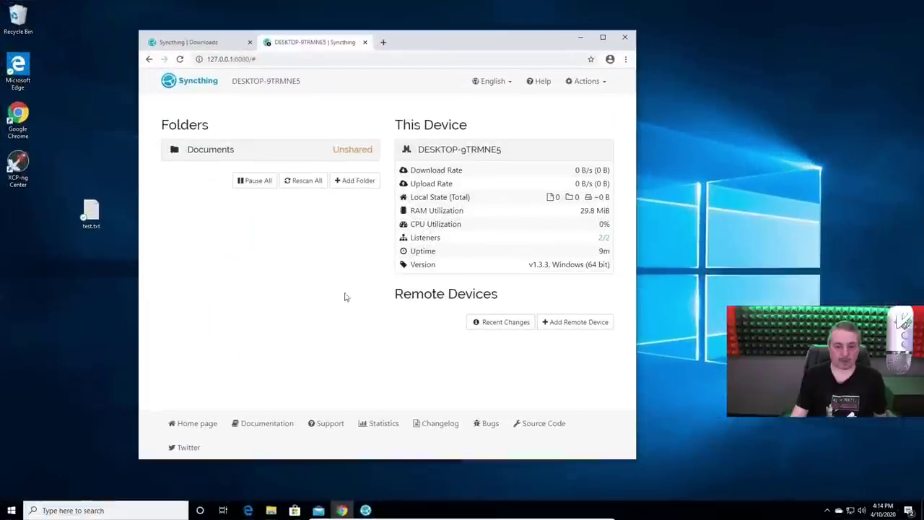
Open Add Remote Device on Windows, then copy the Debian server's ID from Actions > Show ID
click(564, 326)
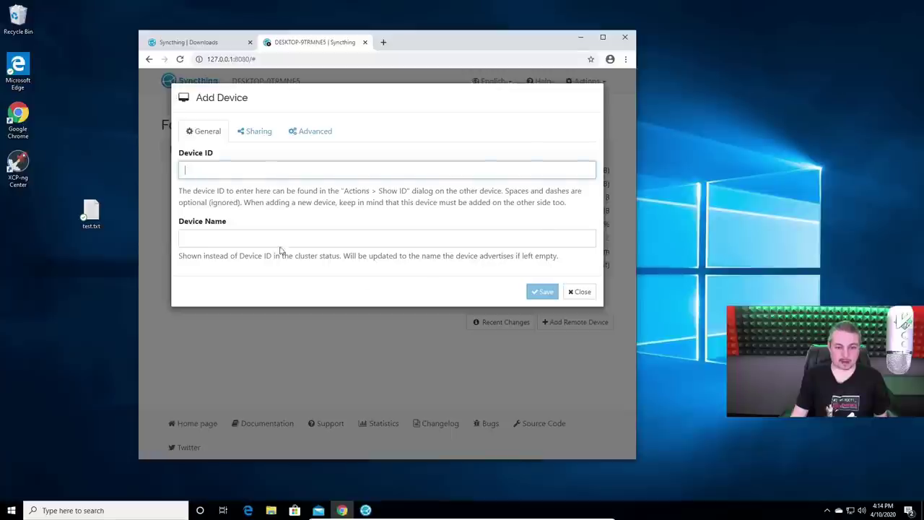
click(307, 132)
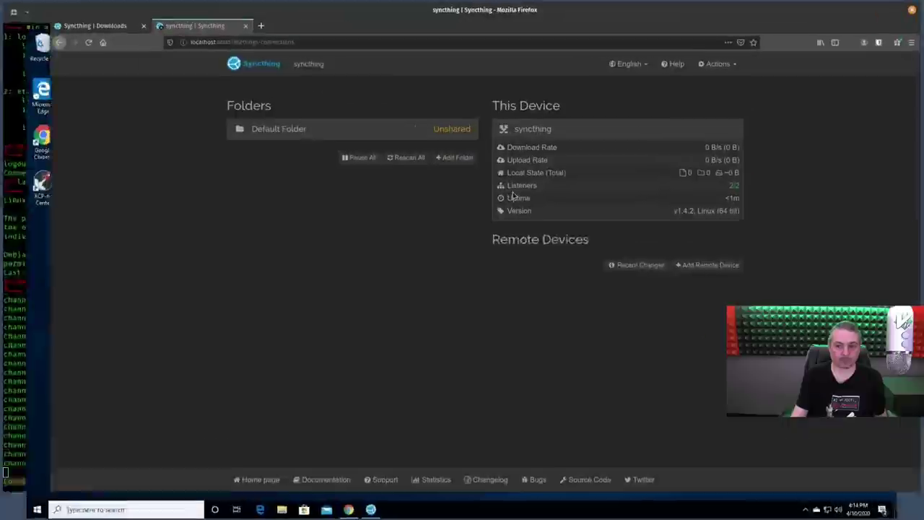
click(707, 66)
click(707, 105)
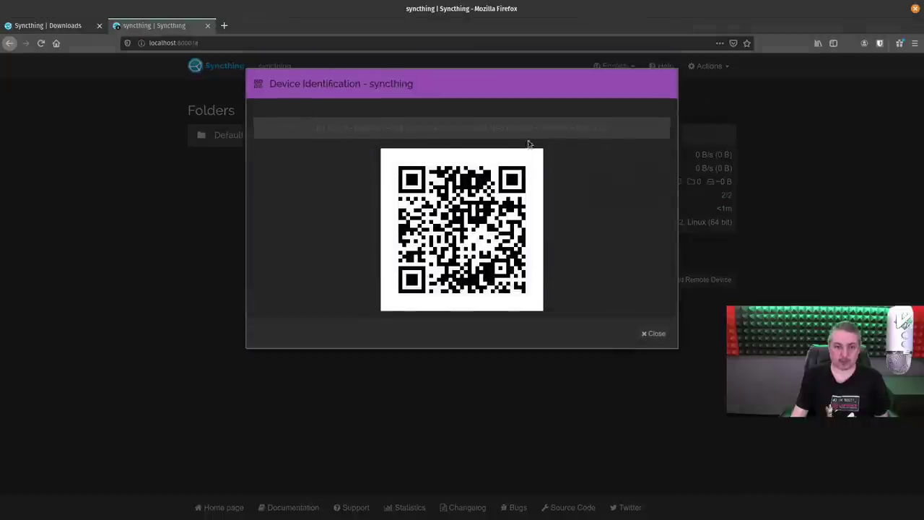
click(400, 127)
right_click(401, 128)
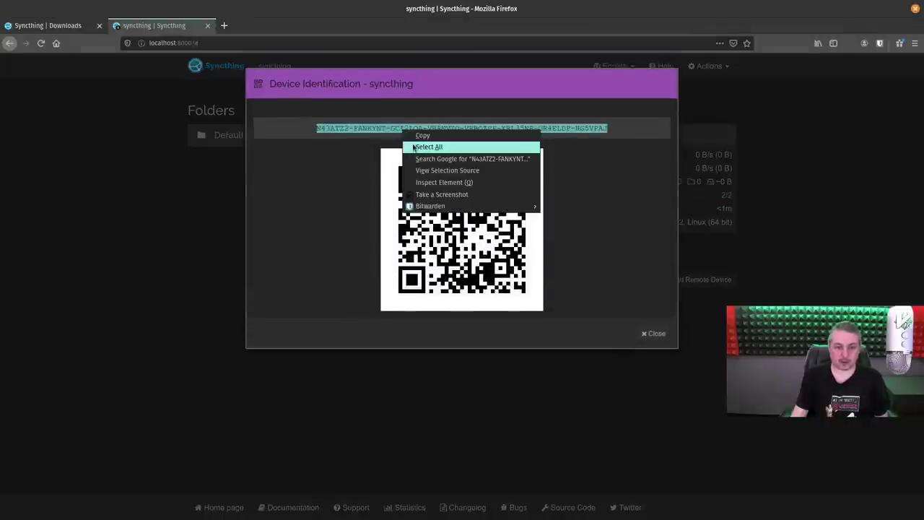
click(416, 136)
key(Escape)
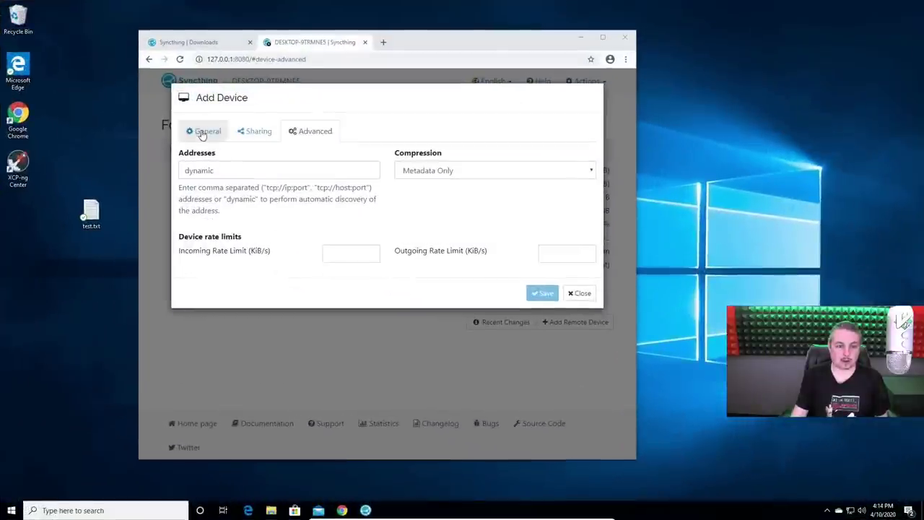
Paste the server's device ID and name the device 'Debian Syncthing'
click(202, 131)
click(233, 168)
key(ctrl+v)
click(261, 240)
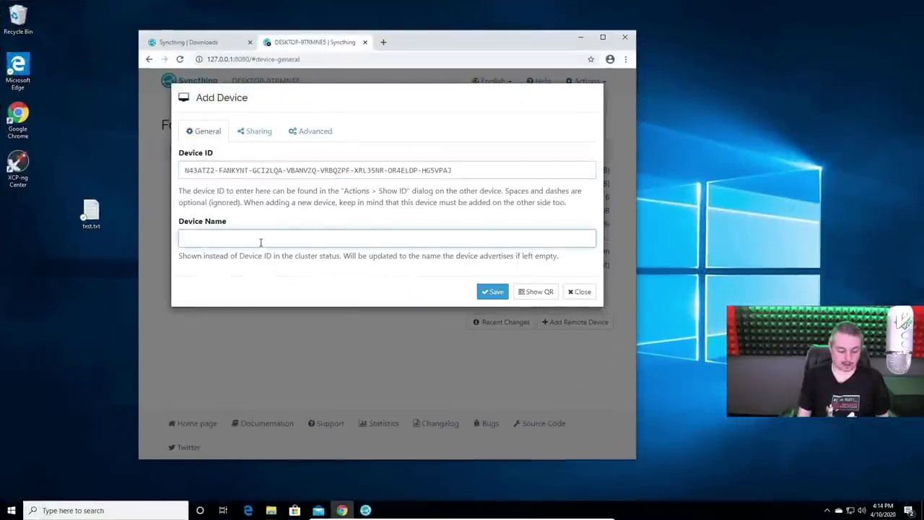
text(Debain)
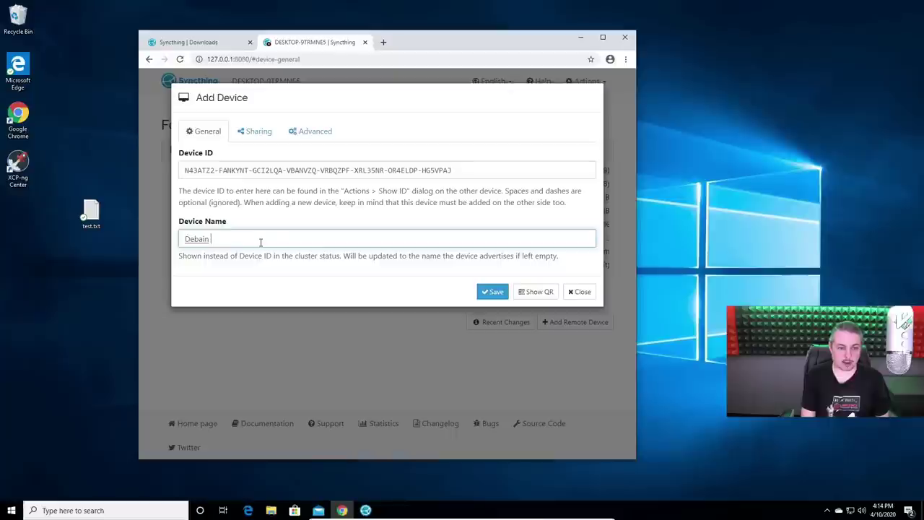
key(BackSpace)
key(BackSpace)
text(ian Syncthing)
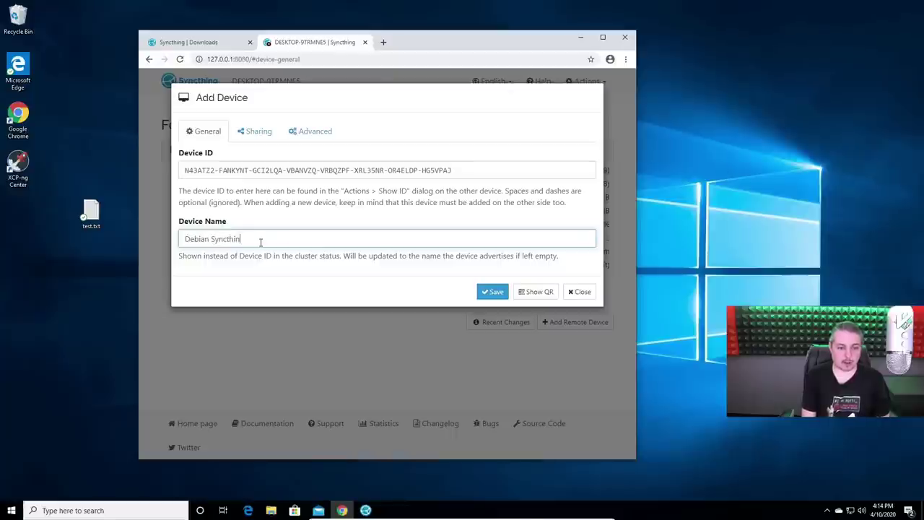
Share Documents with it, set its address to tcp://192.168.3.200:22000, and save the device
click(273, 131)
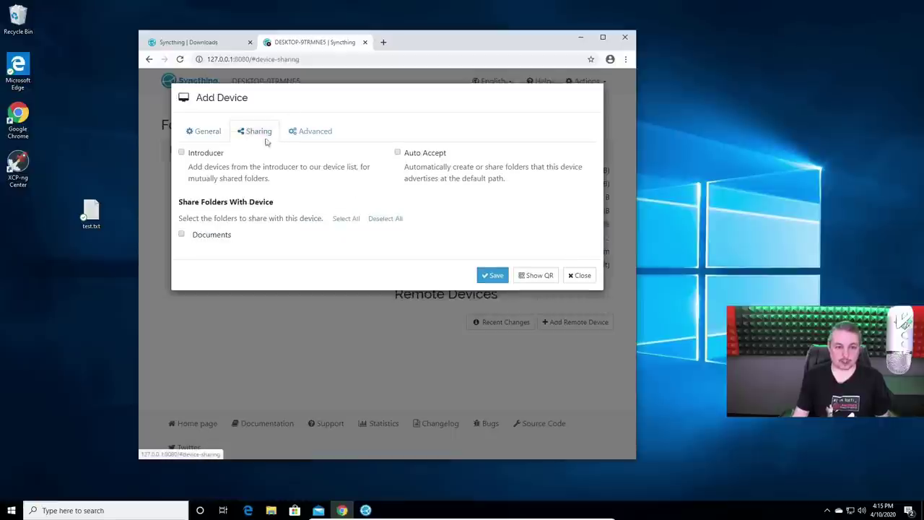
click(205, 239)
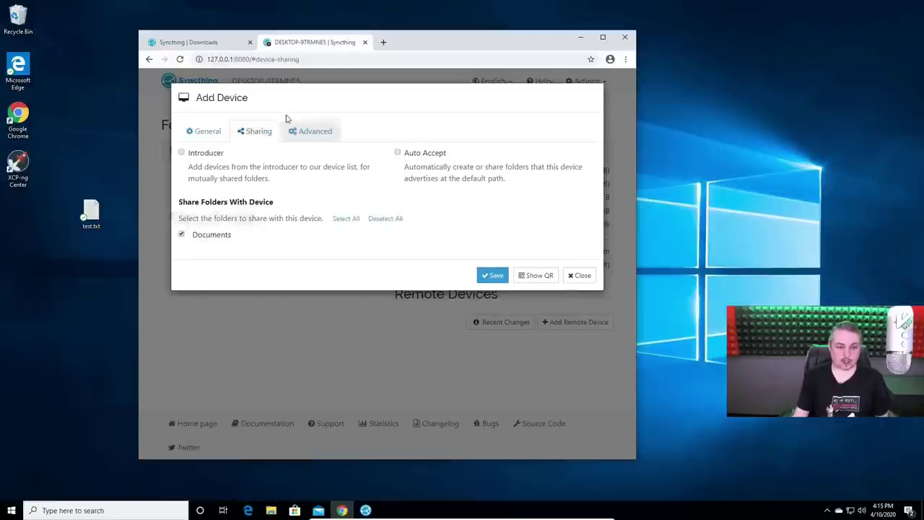
click(299, 131)
double_click(289, 171)
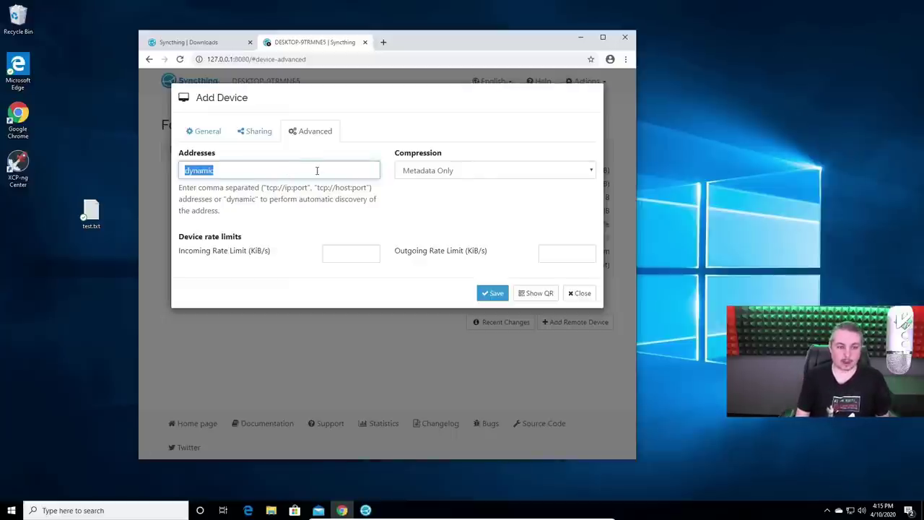
key(ctrl+v)
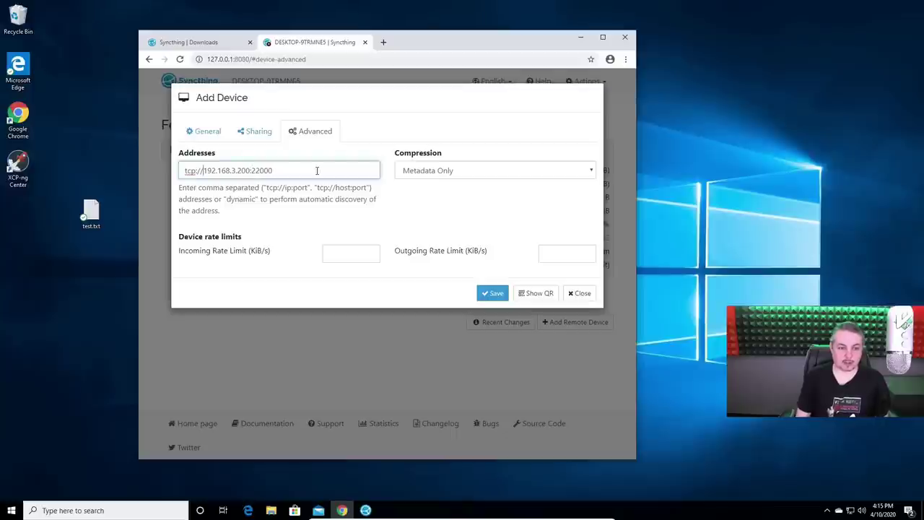
key(ctrl+Right)
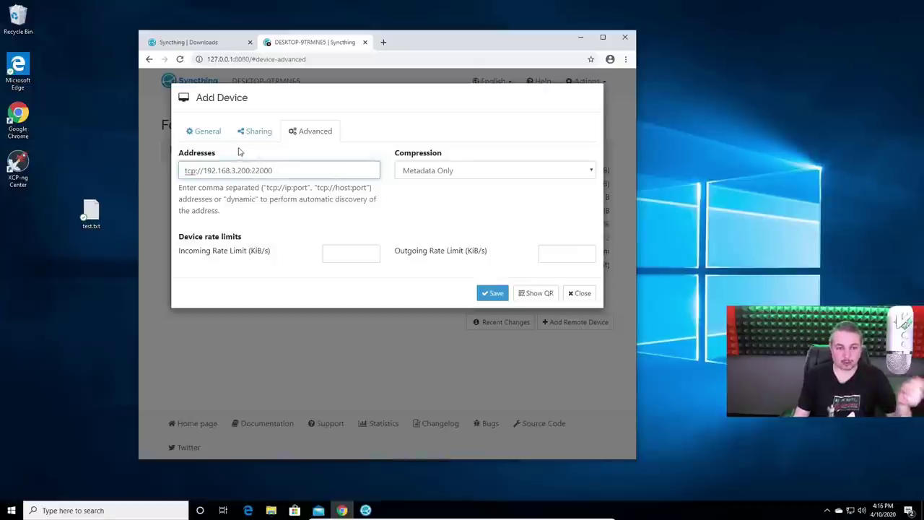
click(203, 132)
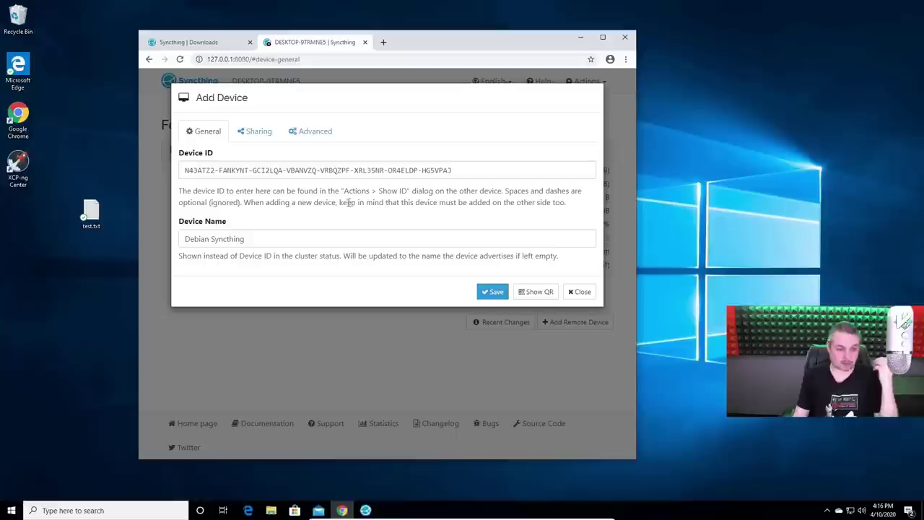
click(491, 292)
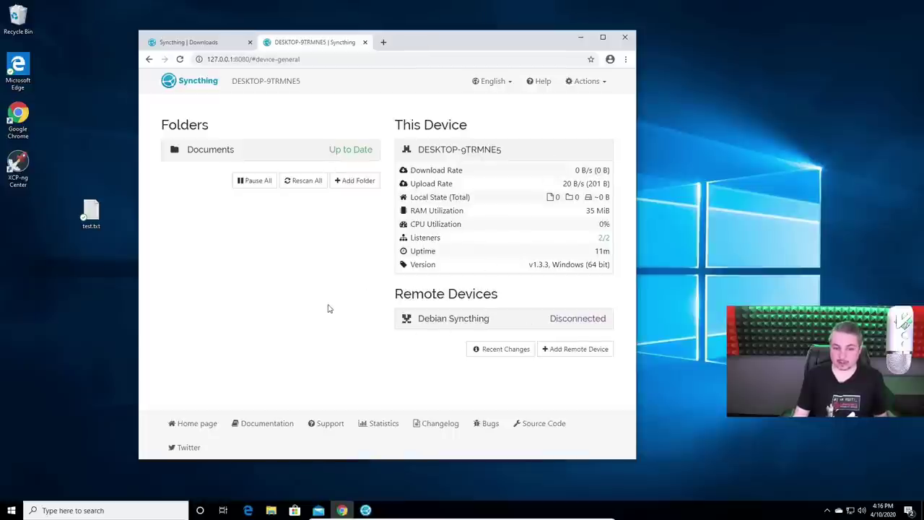
click(722, 293)
key(super)
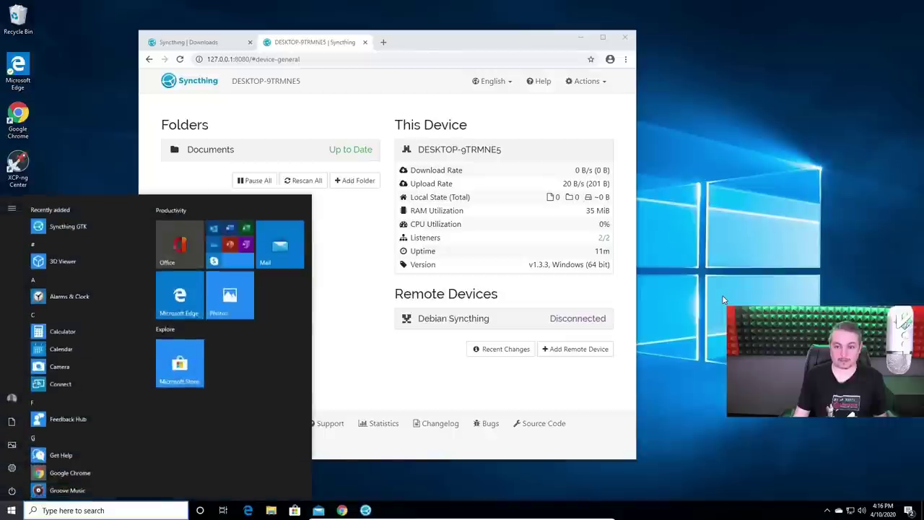
Accept the Windows PC's connection request on Debian and save it as 'Windows Computer'
key(Escape)
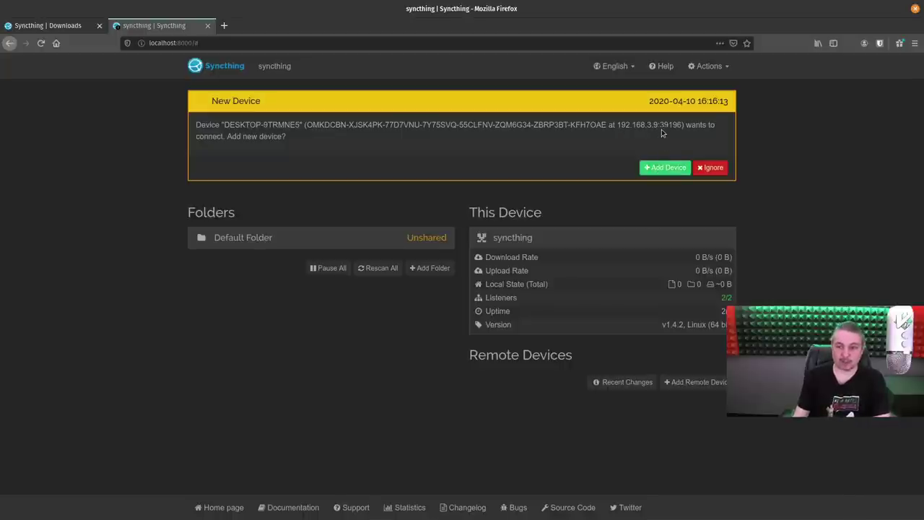
click(670, 167)
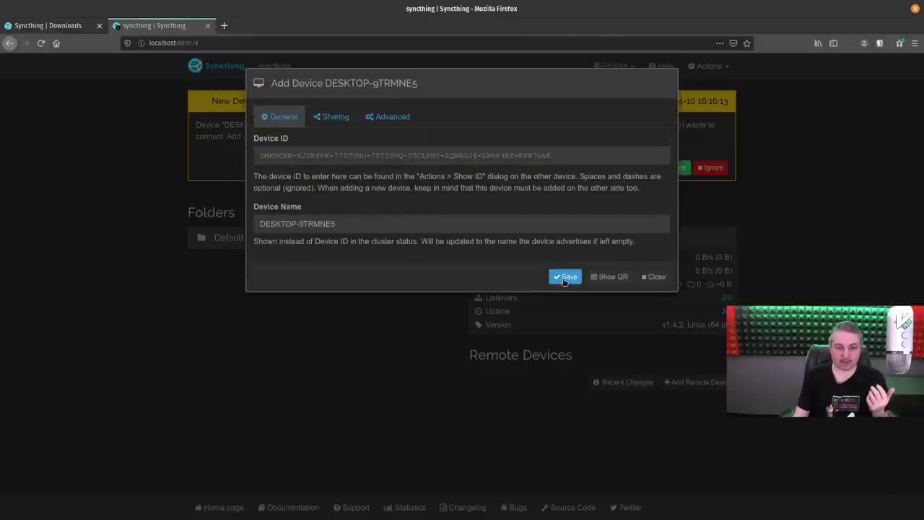
click(359, 226)
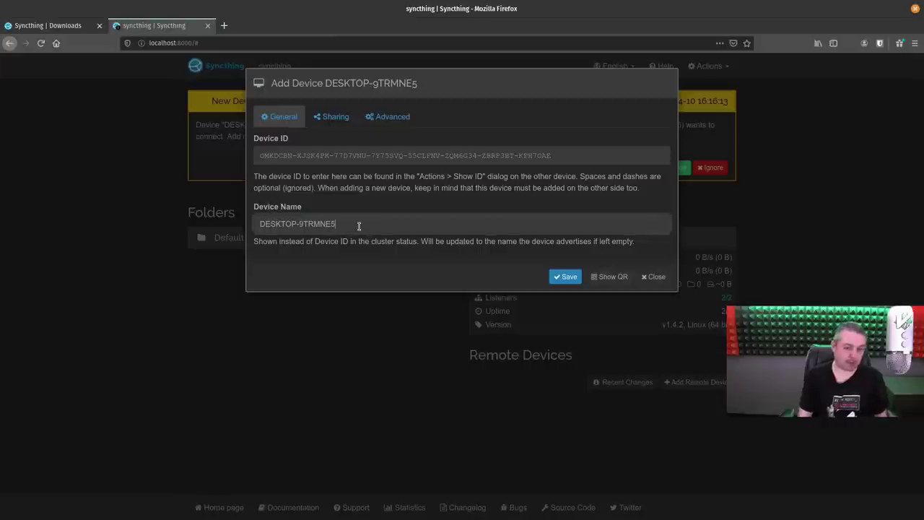
key(ctrl+a)
text(Window)
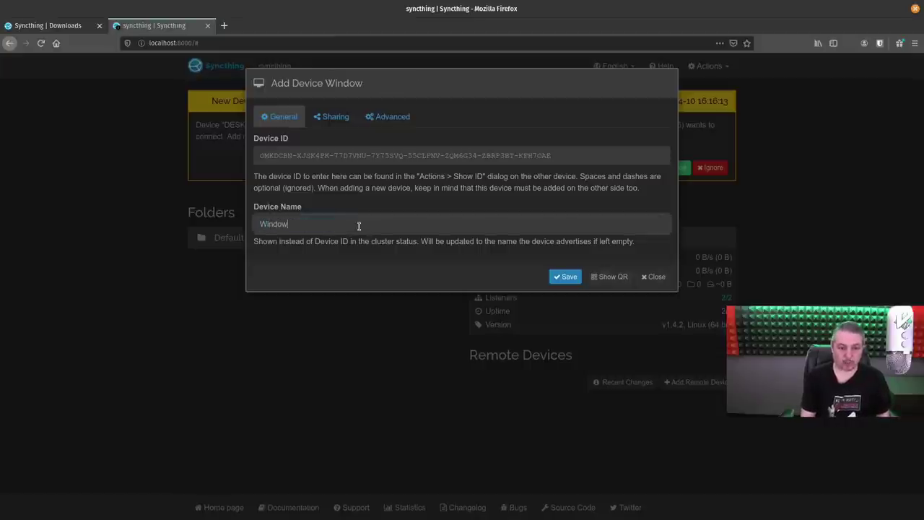
text(s Chip)
key(BackSpace)
key(BackSpace)
key(BackSpace)
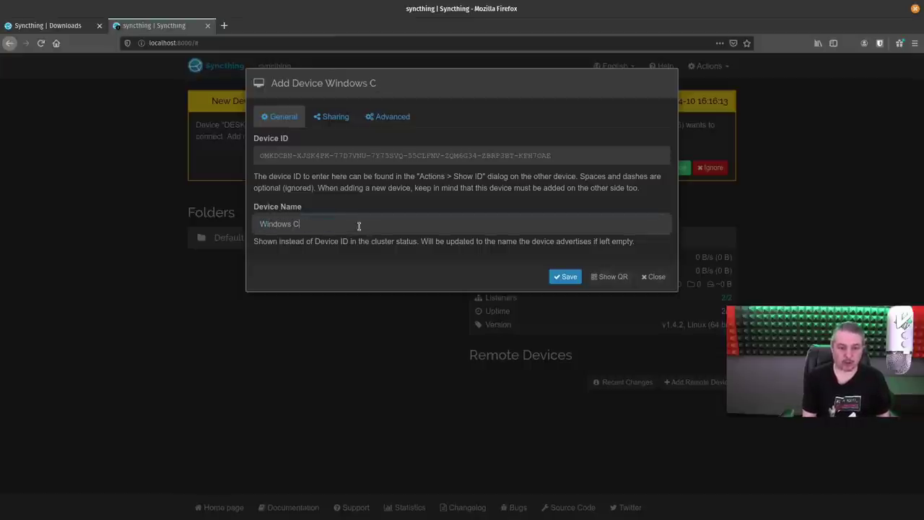
text(omputer)
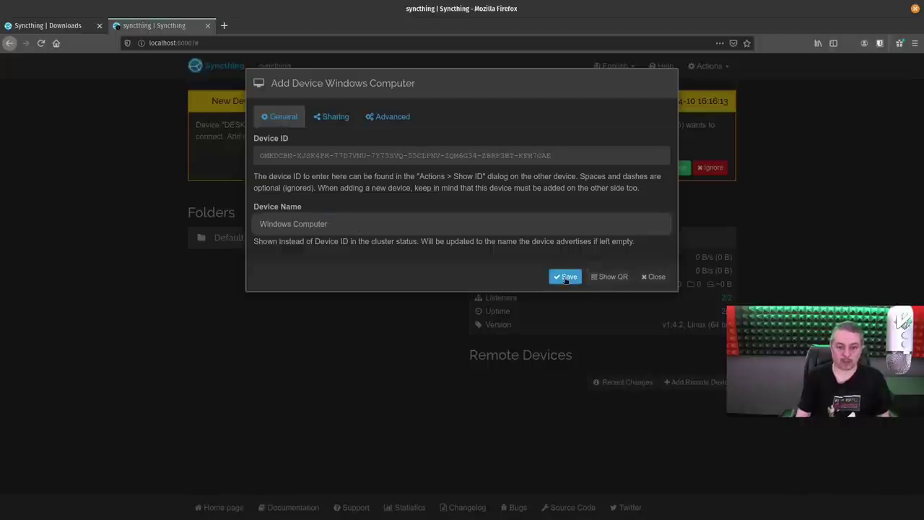
click(567, 277)
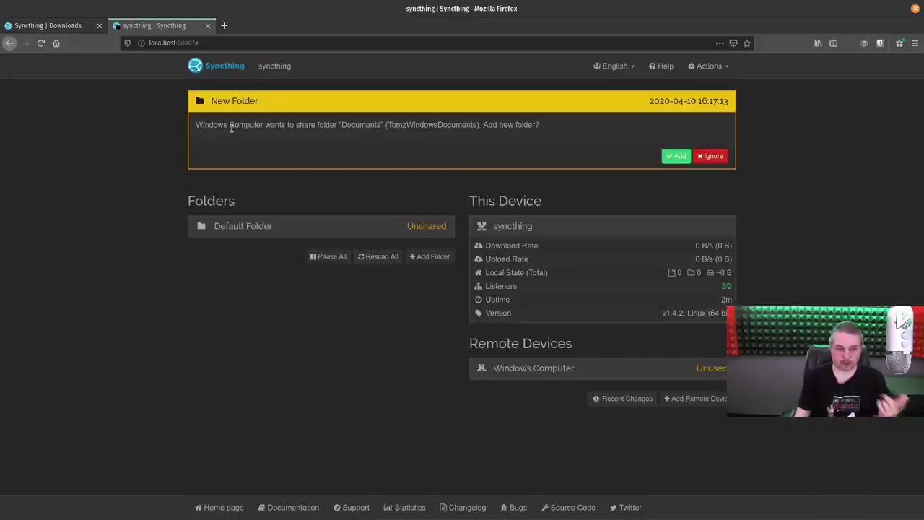
Accept the shared Documents folder and label it 'TomzWindowsDocuments'
click(671, 158)
click(338, 159)
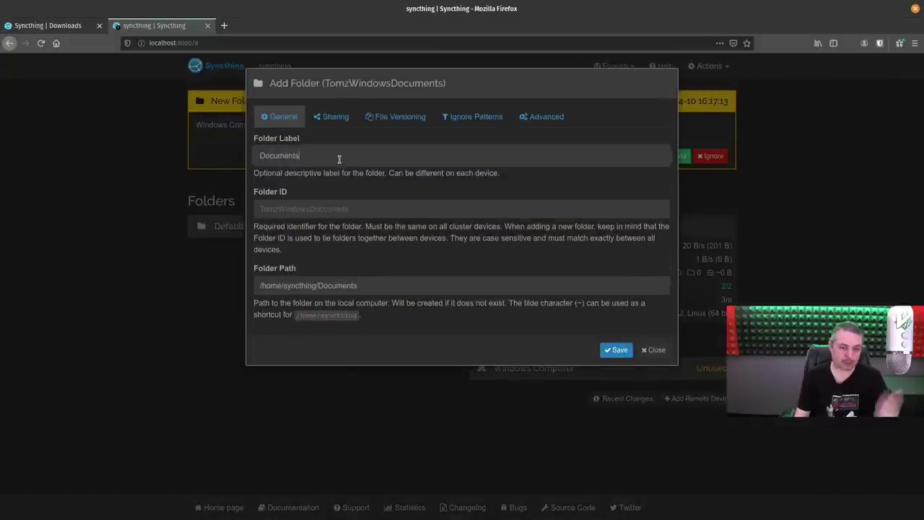
key(ctrl+a)
text(Tom)
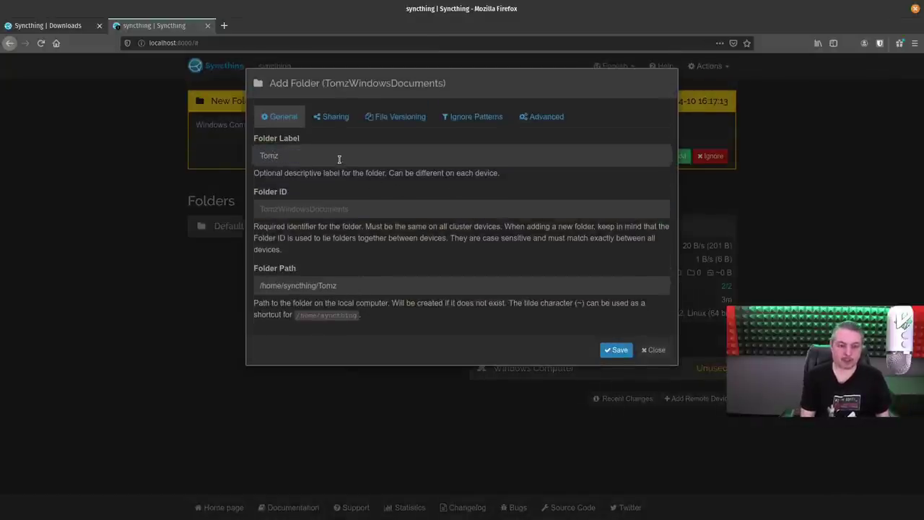
text(z Window)
key(BackSpace)
key(BackSpace)
key(BackSpace)
key(BackSpace)
key(BackSpace)
key(BackSpace)
key(BackSpace)
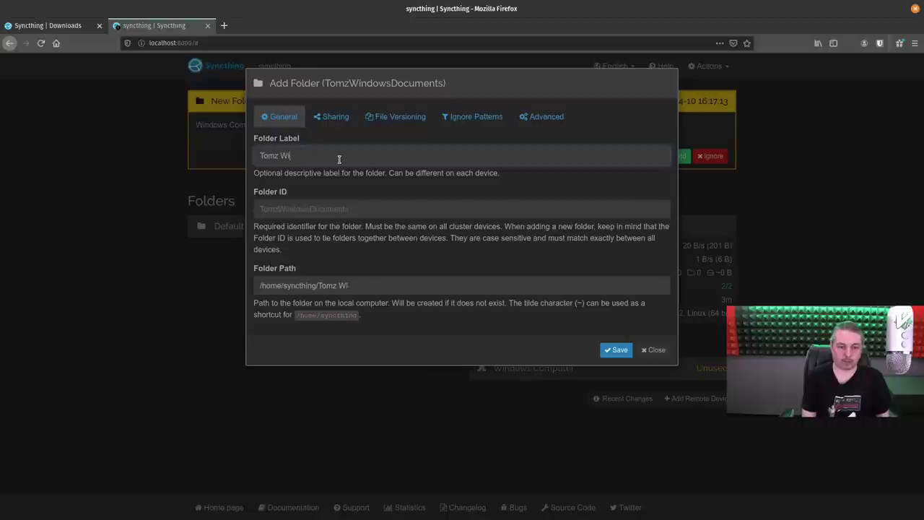
text(W)
text(indow)
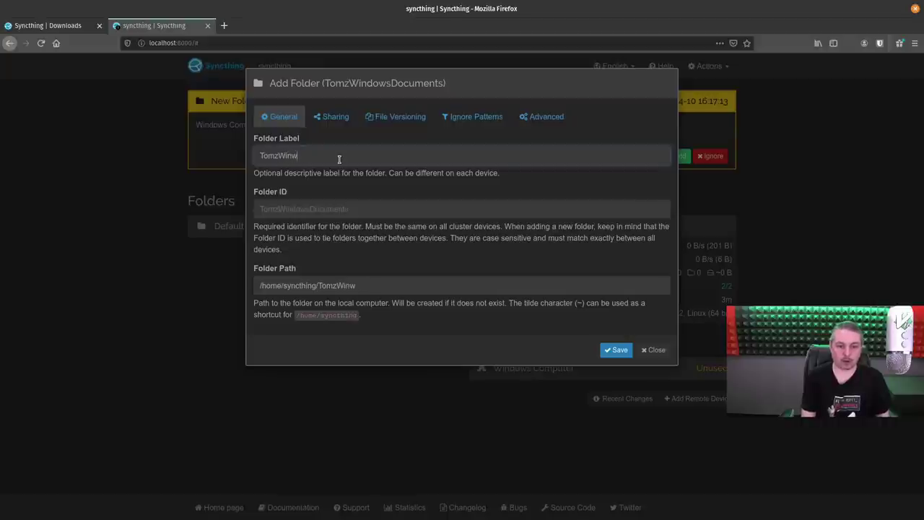
key(BackSpace)
text(dowsDco)
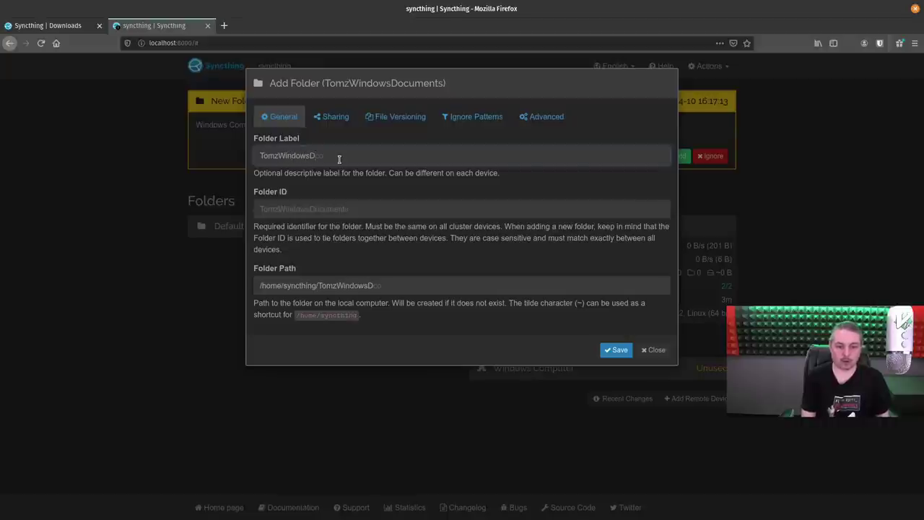
text(ocu)
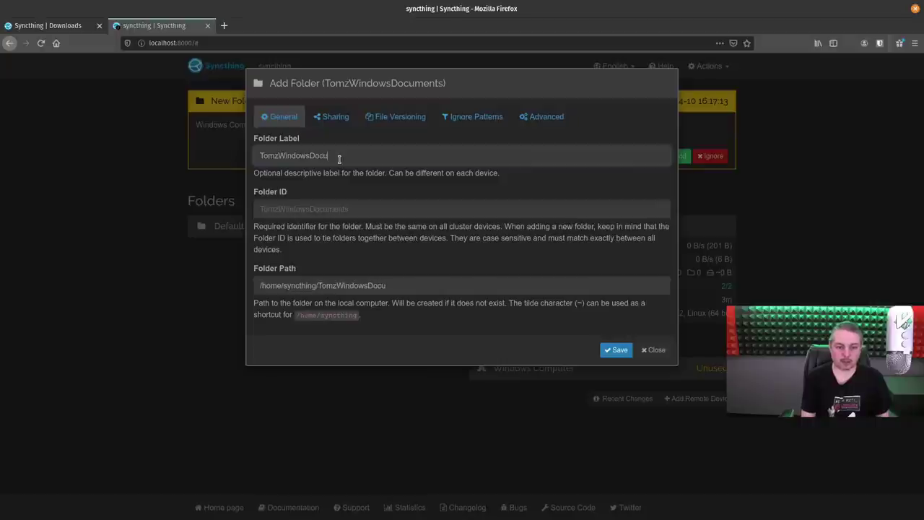
text(ments)
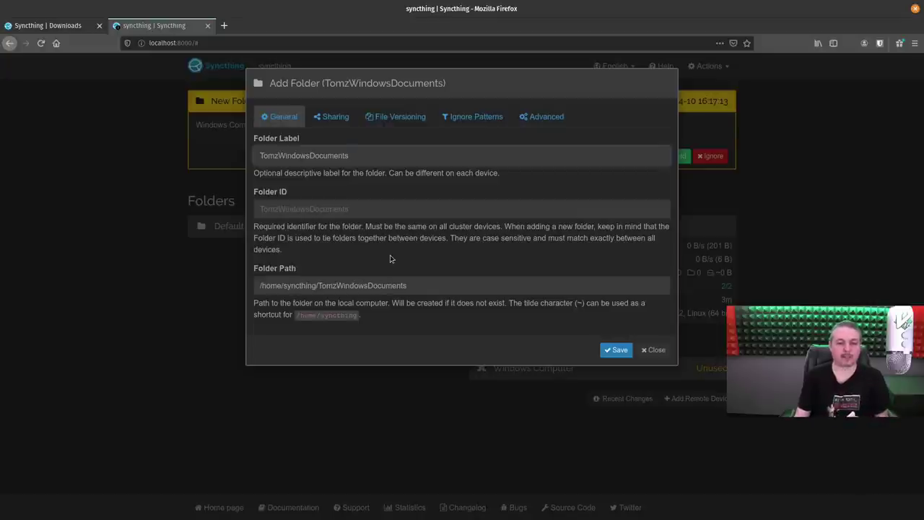
Choose Trash Can File Versioning, cleaning out after 365 days, and save the folder
click(404, 120)
click(330, 156)
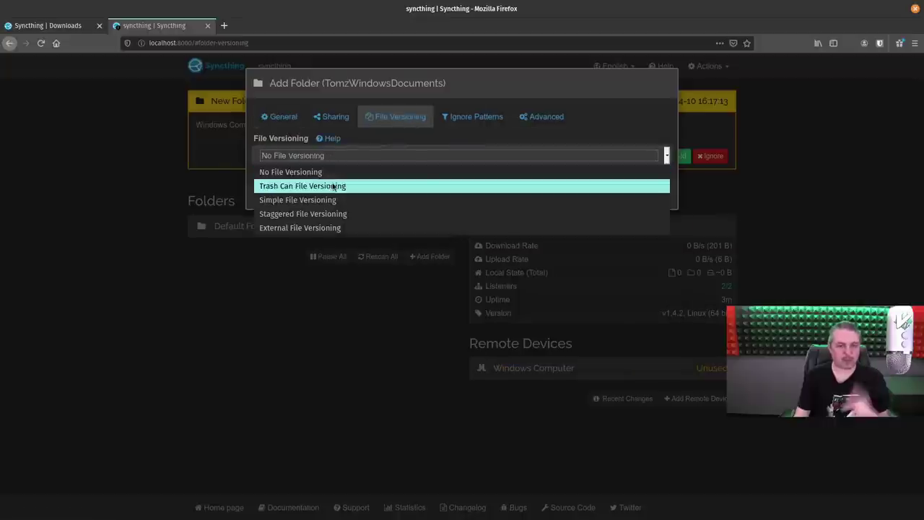
click(333, 186)
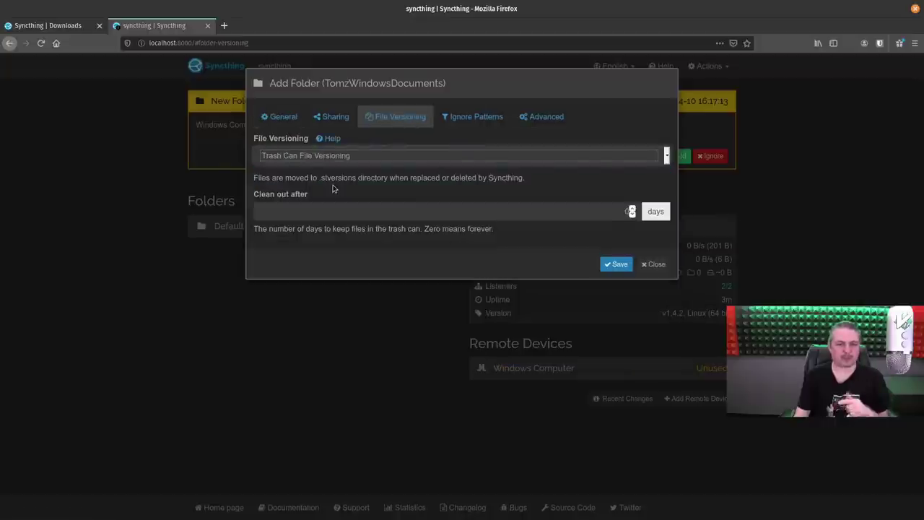
click(599, 215)
text(365)
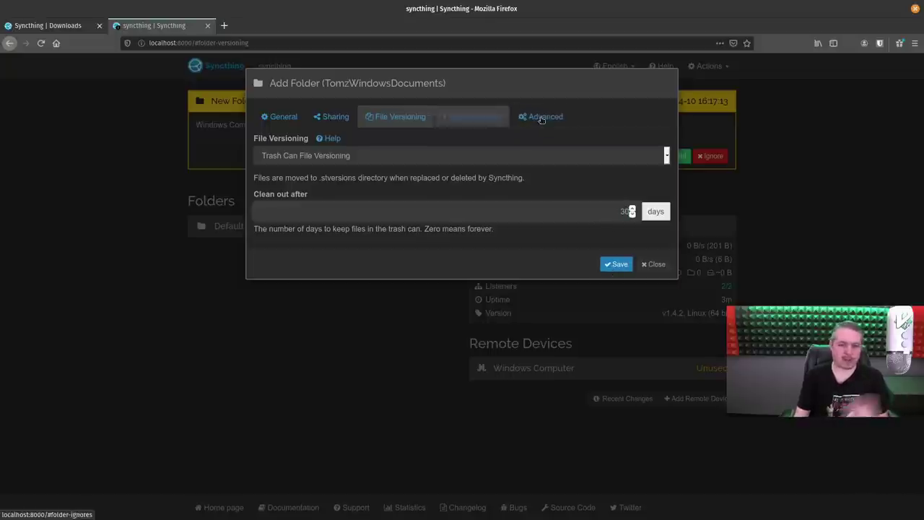
click(619, 264)
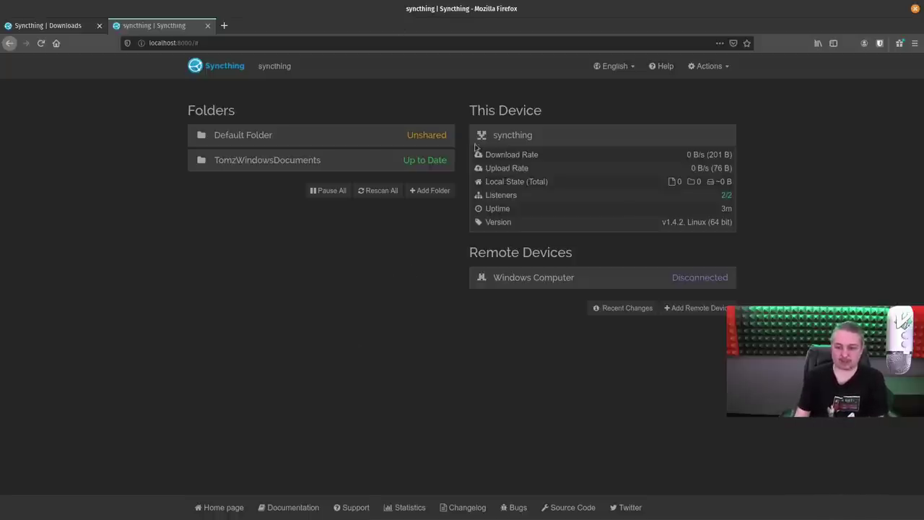
click(552, 278)
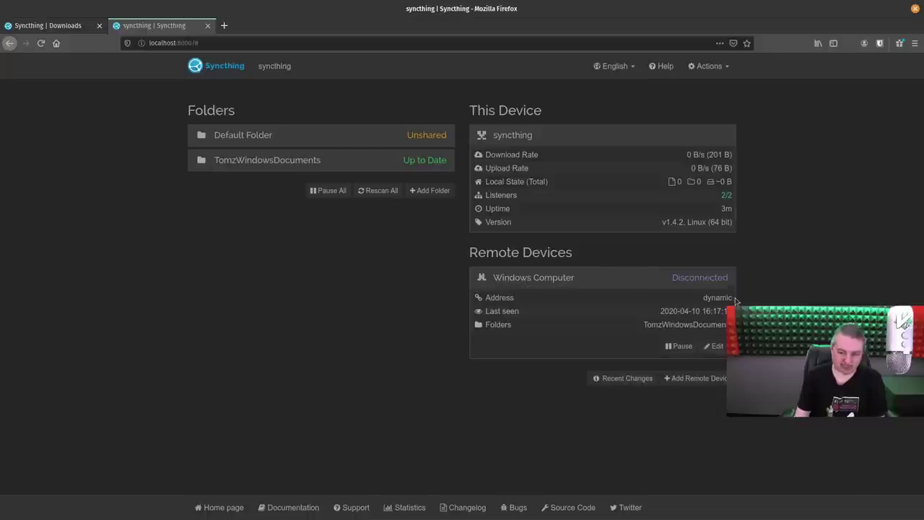
click(576, 277)
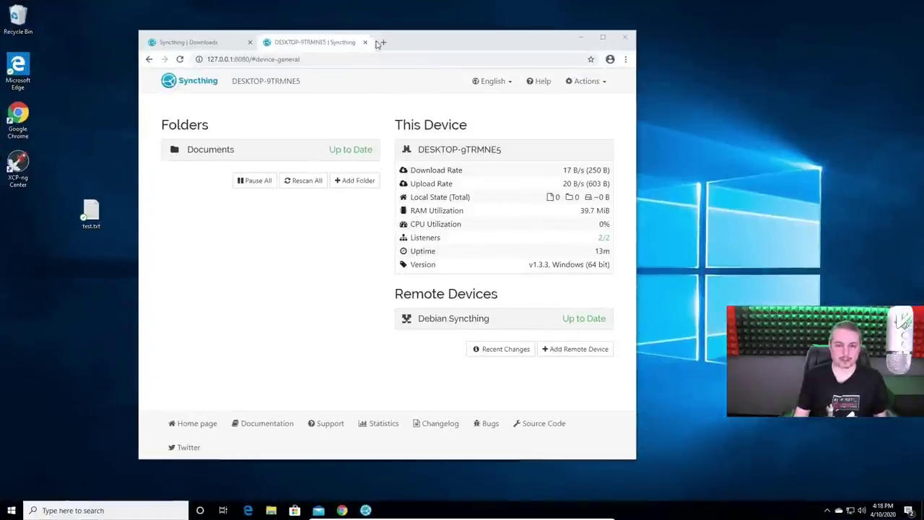
Copy the Documents folder path from Syncthing and open it in File Explorer
drag(377, 43, 458, 37)
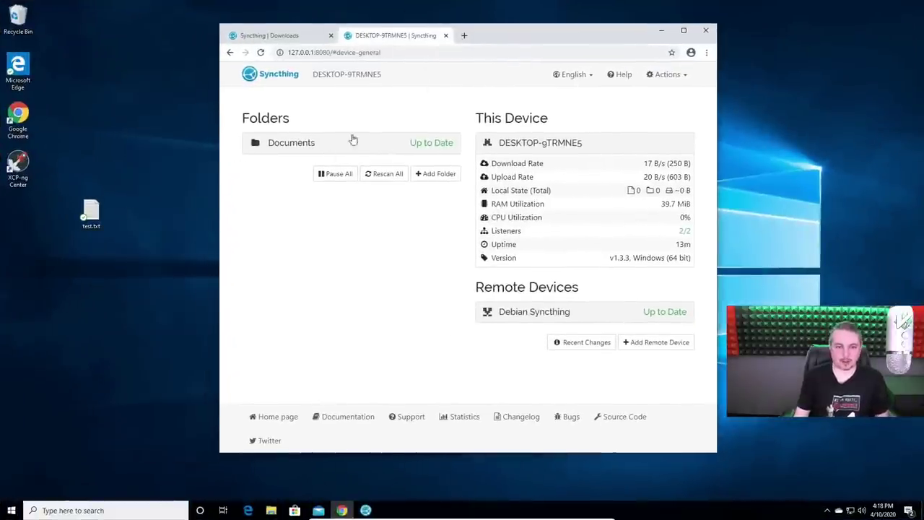
click(385, 144)
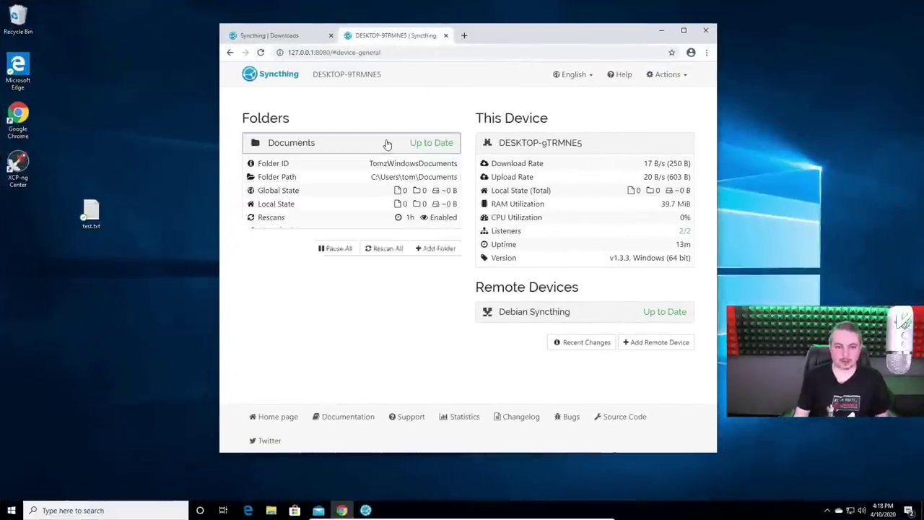
triple_click(412, 177)
right_click(412, 181)
click(431, 190)
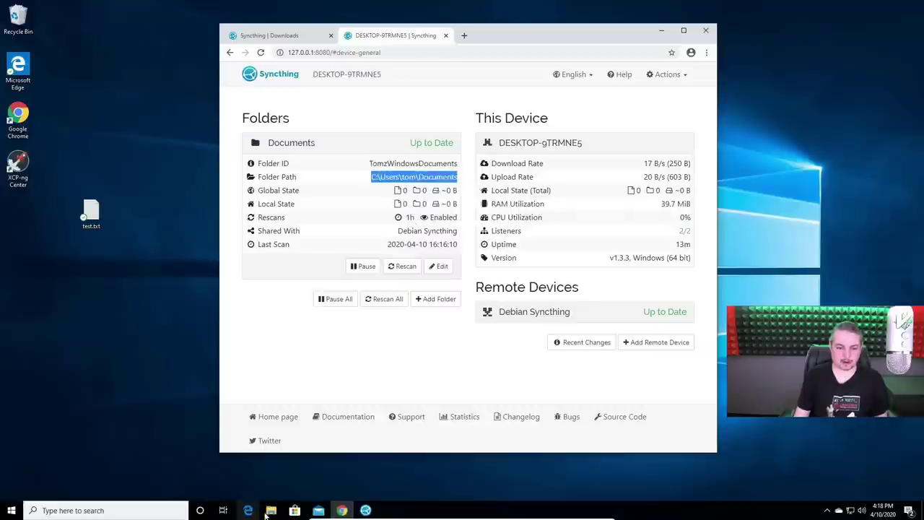
key(super+e)
click(345, 155)
key(ctrl+v)
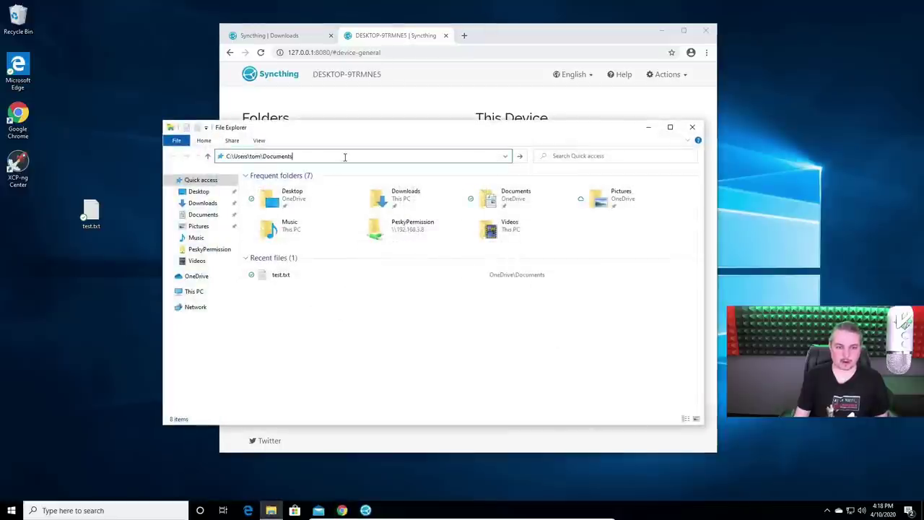
key(Return)
Copy test.txt from the desktop and paste it into Documents
right_click(86, 215)
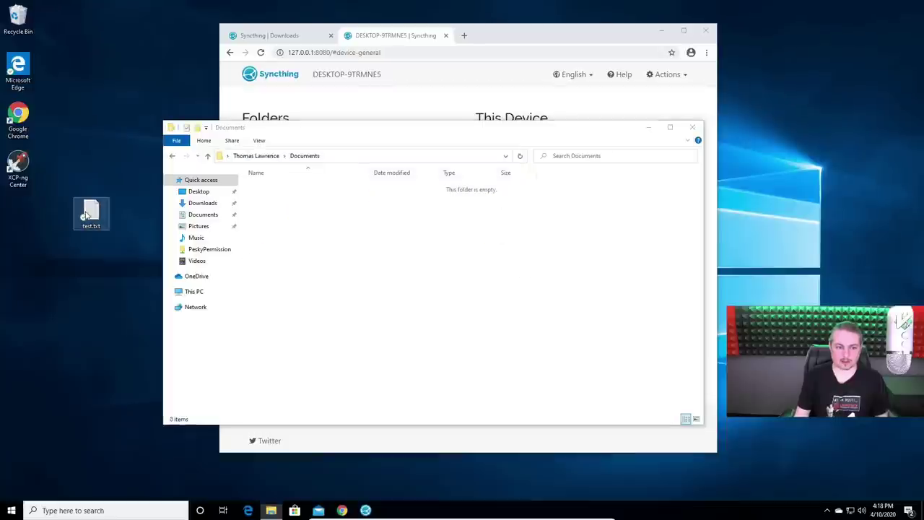
click(108, 394)
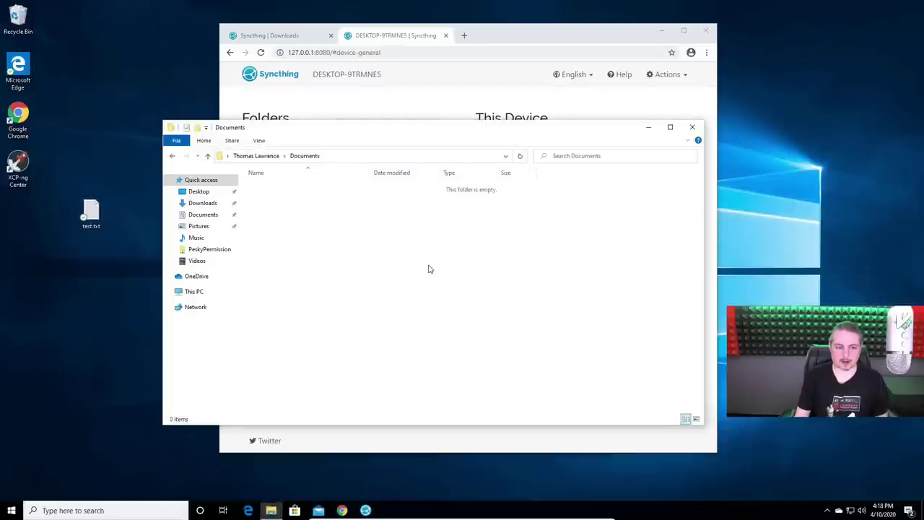
right_click(429, 265)
click(462, 333)
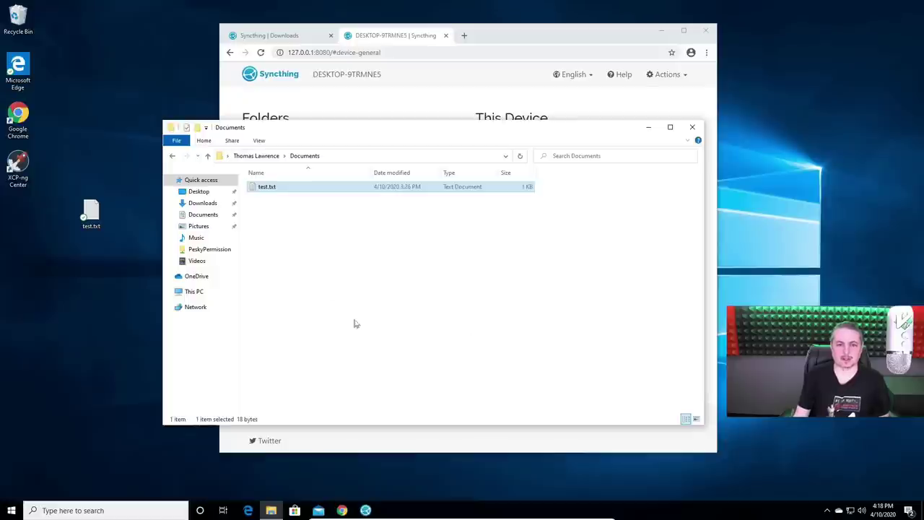
Add the line 'That I am changing' to test.txt in Notepad and save it
double_click(262, 189)
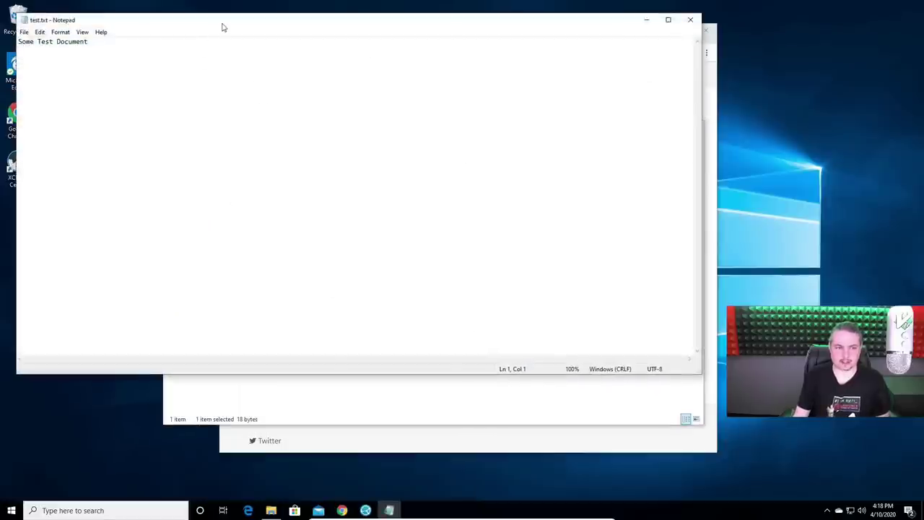
drag(223, 27, 426, 106)
click(429, 174)
key(Return)
key(Return)
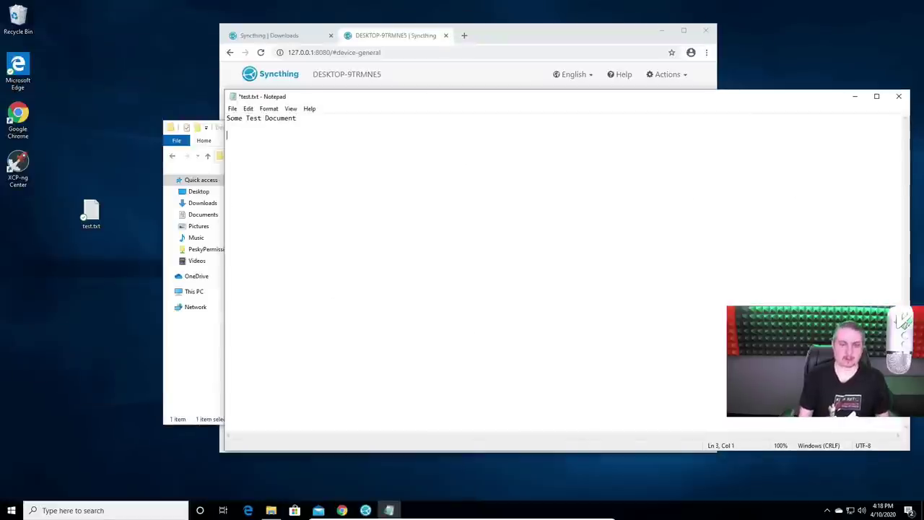
text(That )
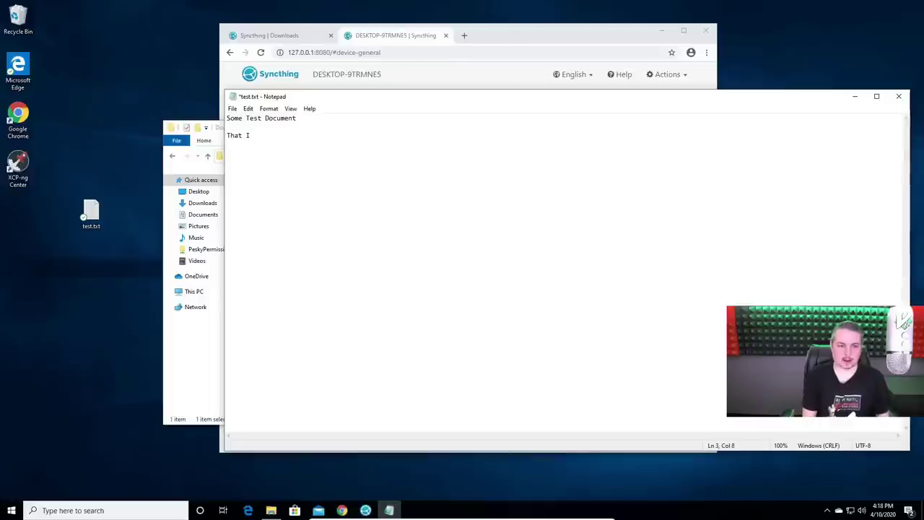
text(I am)
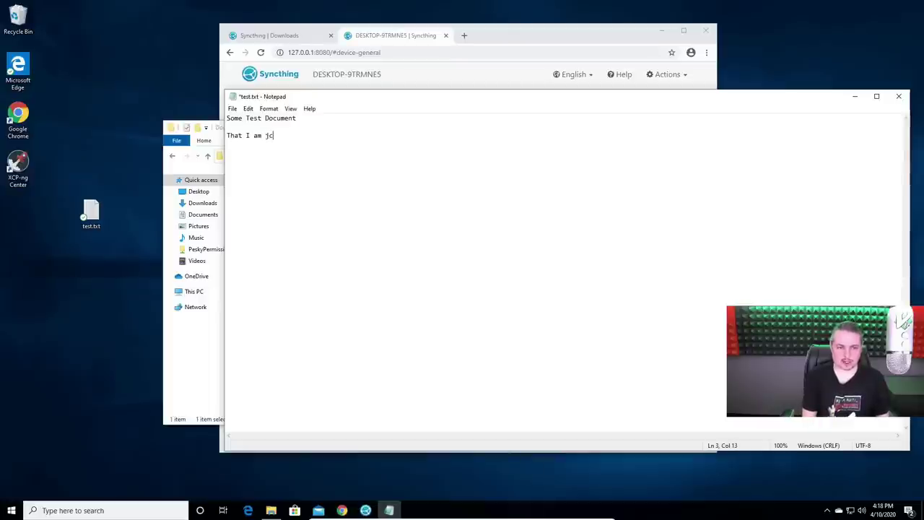
text( change)
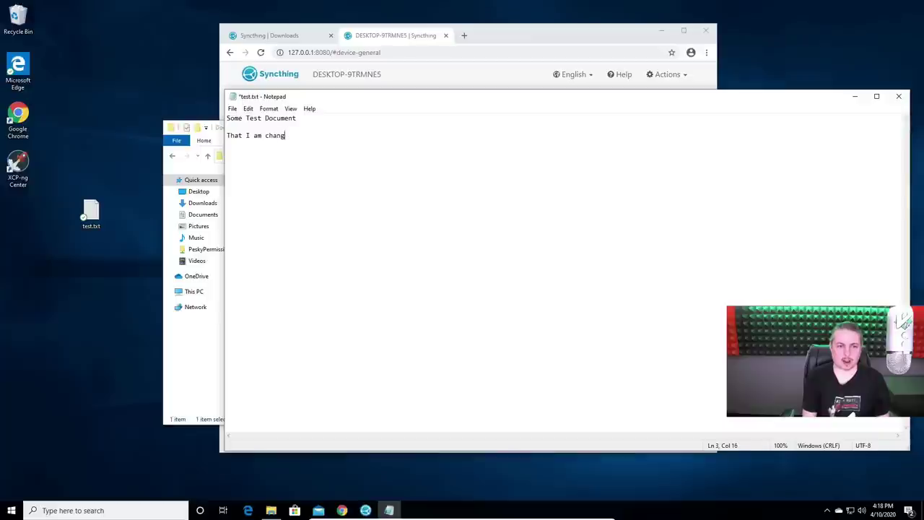
text(ing)
key(Return)
key(ctrl+s)
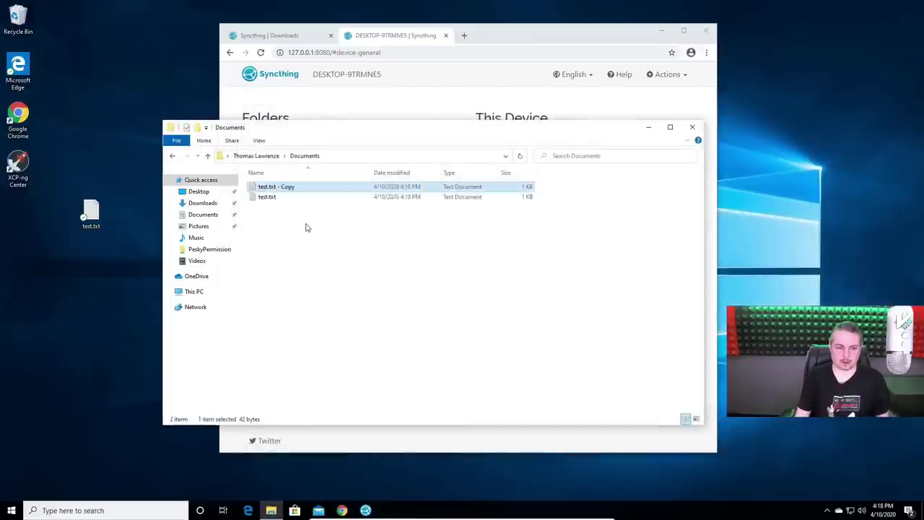
Rename the copied file to test2 and open it to check its contents
key(F2)
text(test2)
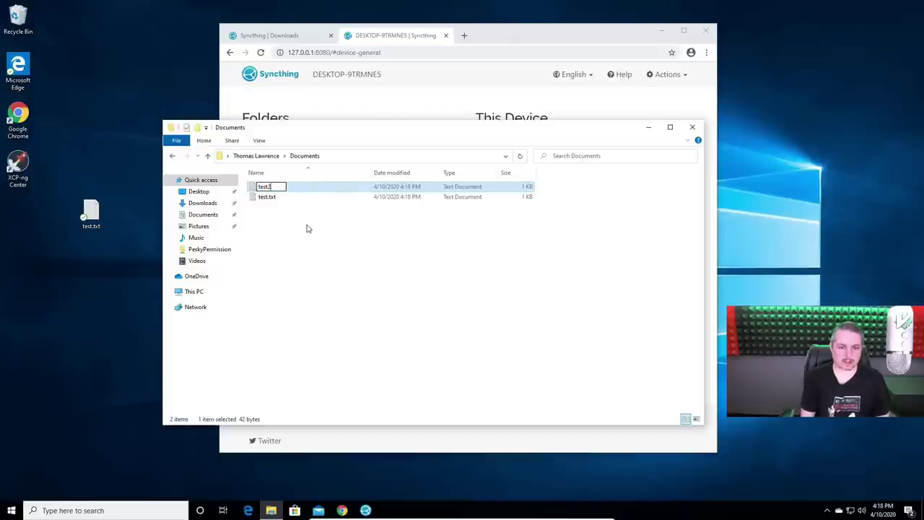
key(Return)
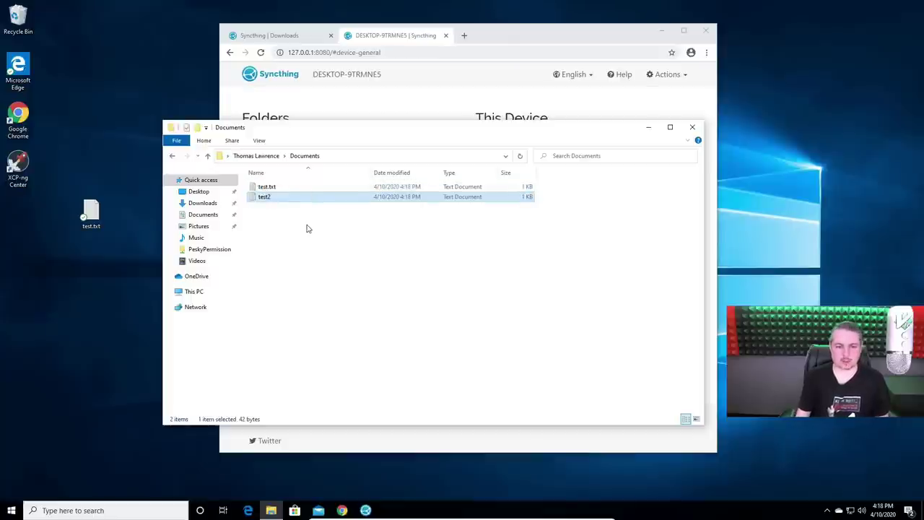
key(Up)
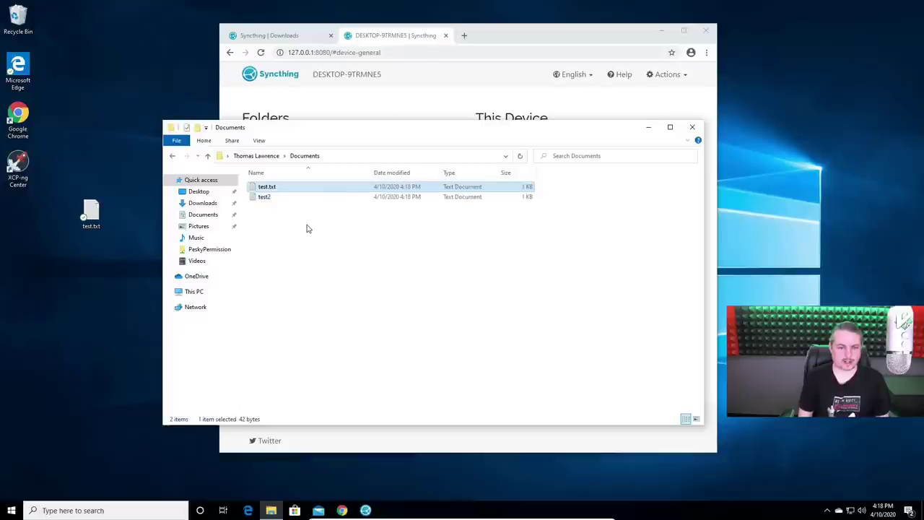
key(Down)
key(Return)
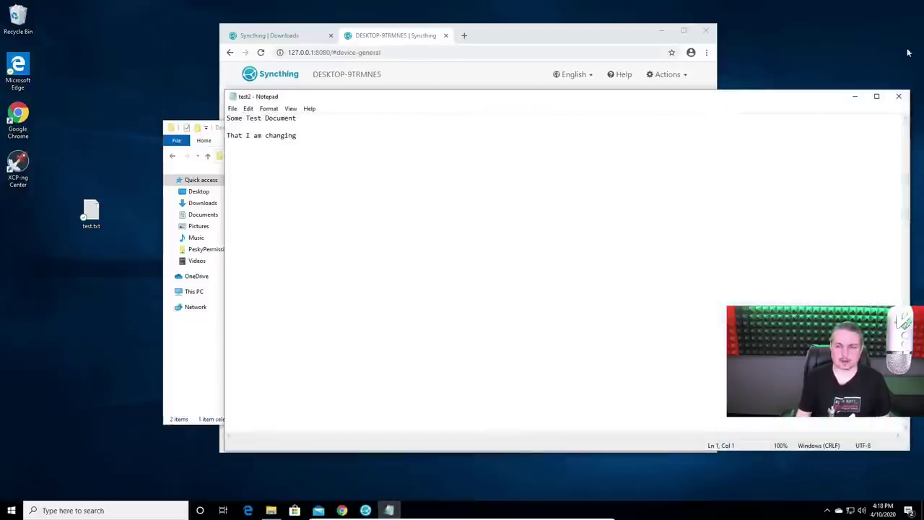
click(898, 96)
Change test2's first line to 'A Second Test Document', save, and close it
double_click(266, 200)
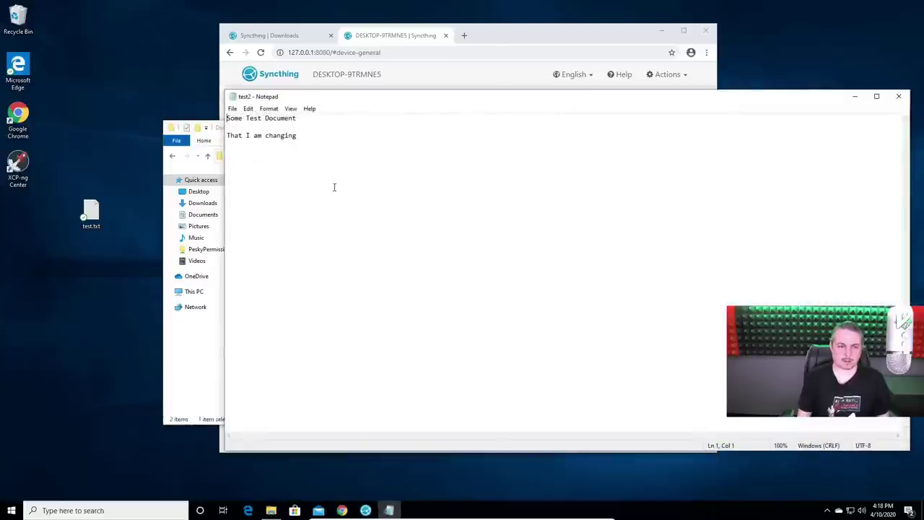
key(ctrl+shift+Right)
text(A )
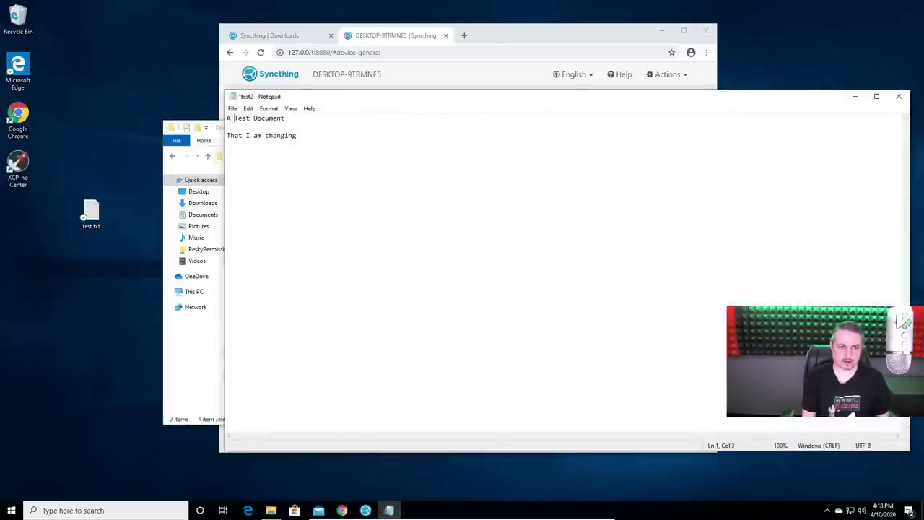
text(Second Test)
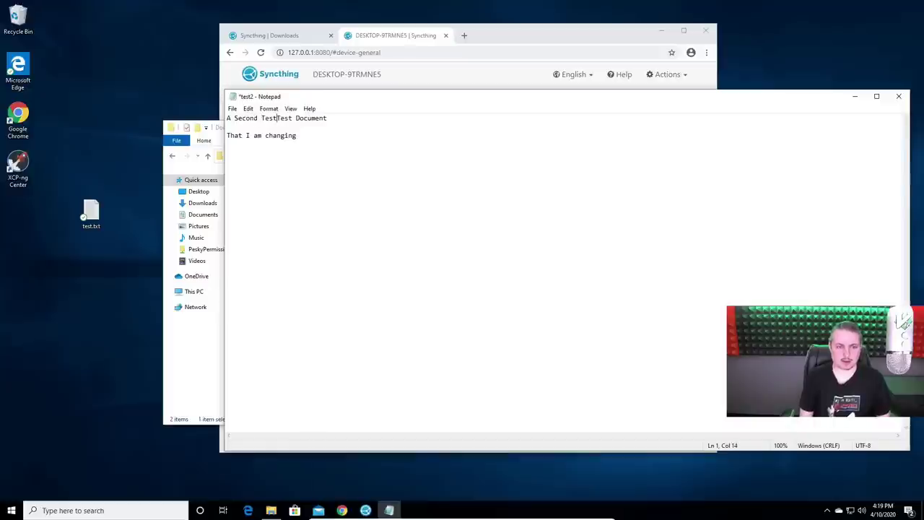
key(ctrl+shift+Right)
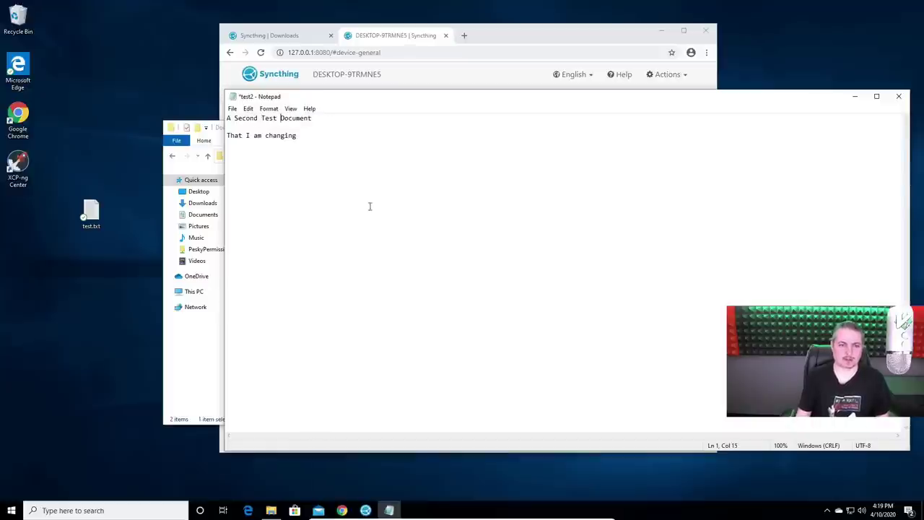
key(ctrl+s)
click(899, 96)
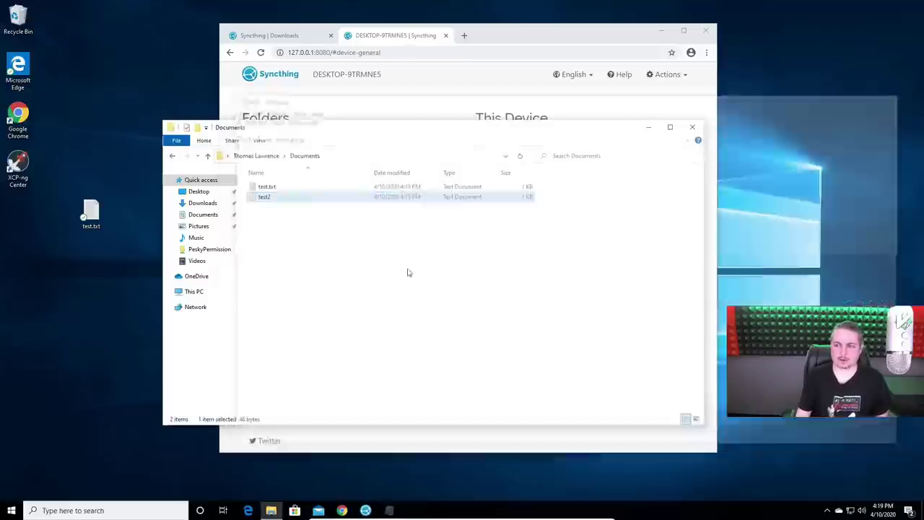
click(396, 327)
click(396, 41)
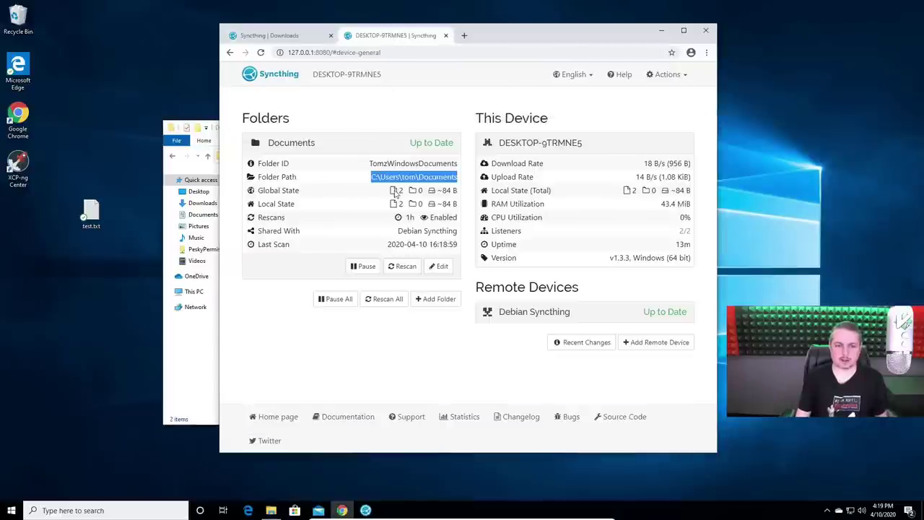
click(395, 267)
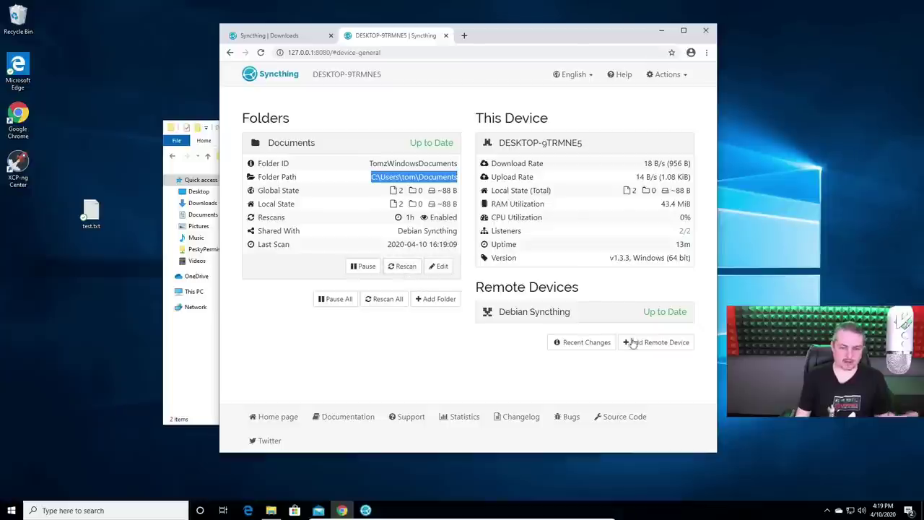
click(613, 317)
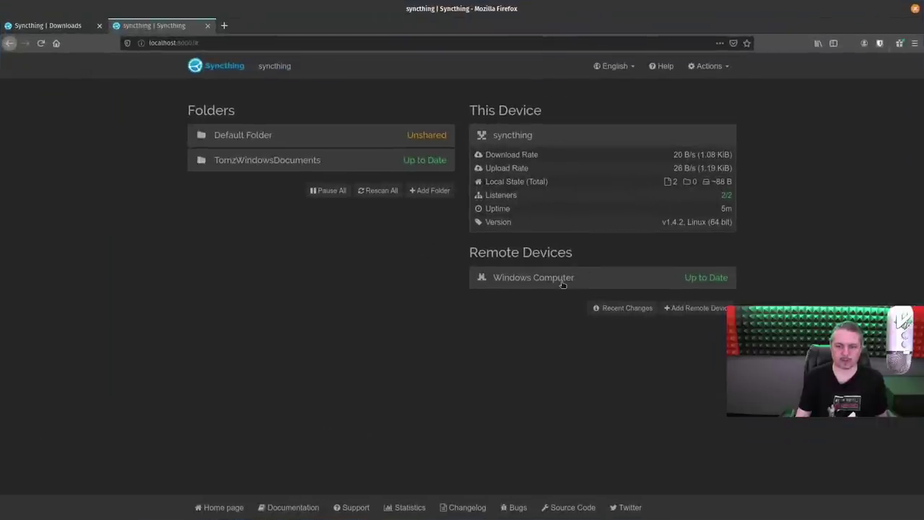
click(562, 284)
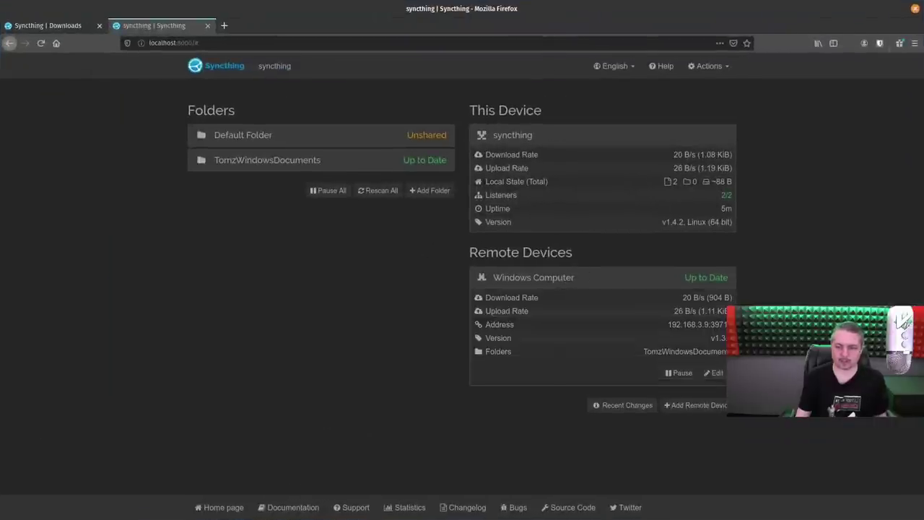
click(390, 169)
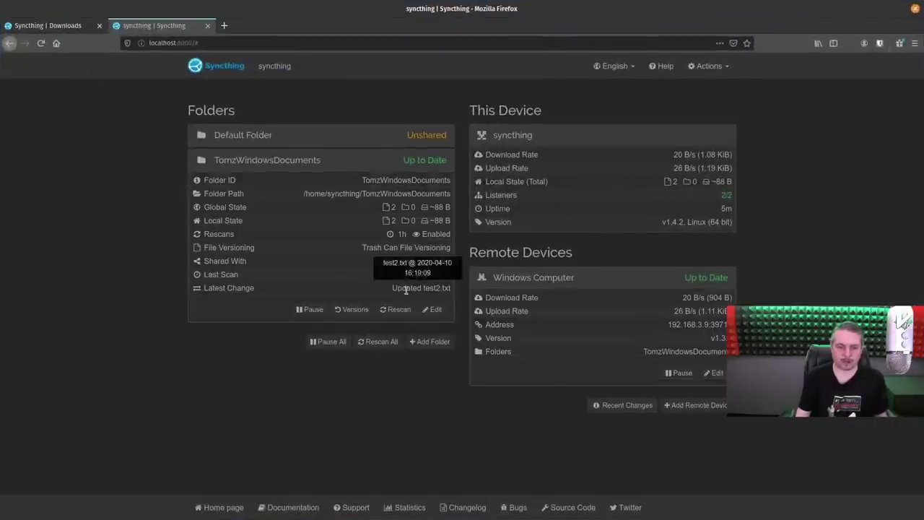
mouse_move(412, 289)
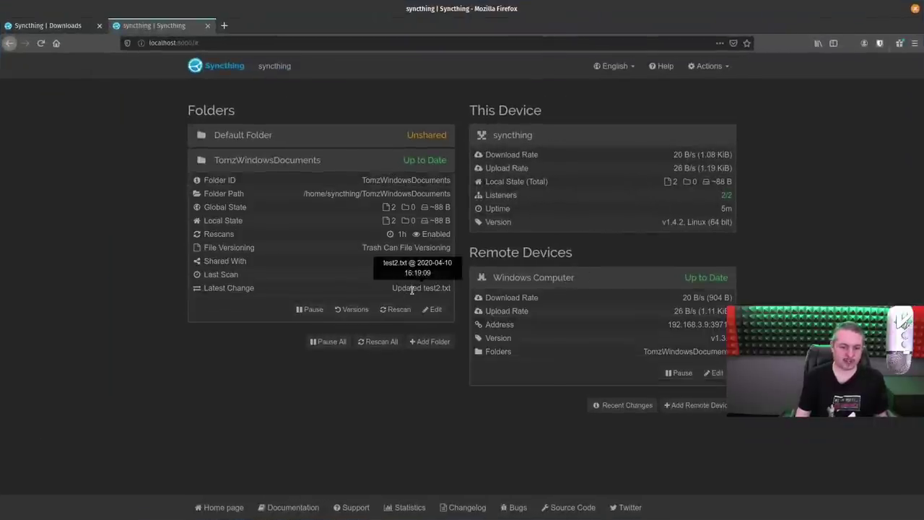
click(353, 309)
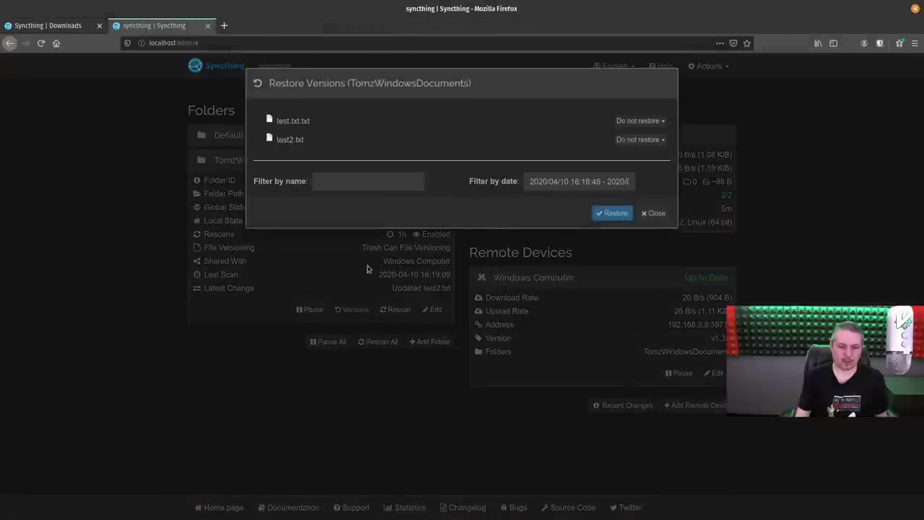
click(622, 121)
click(424, 138)
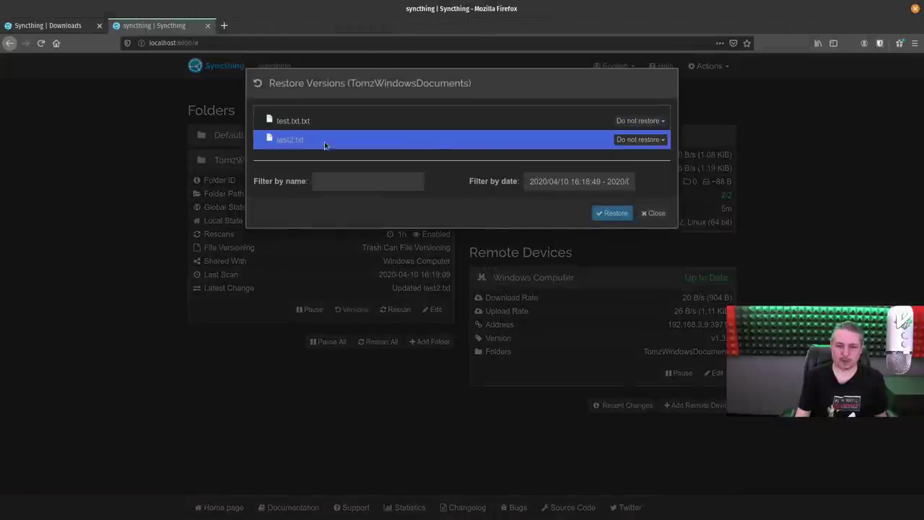
click(641, 139)
click(436, 140)
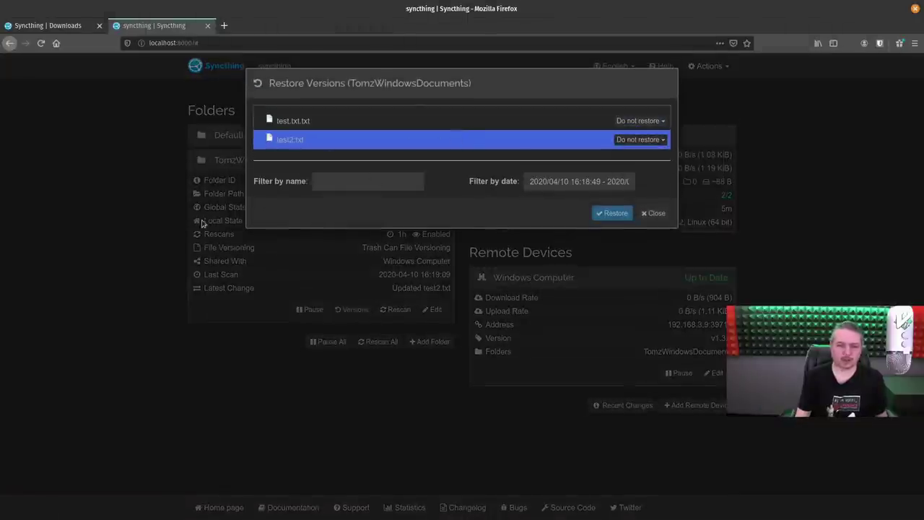
click(652, 215)
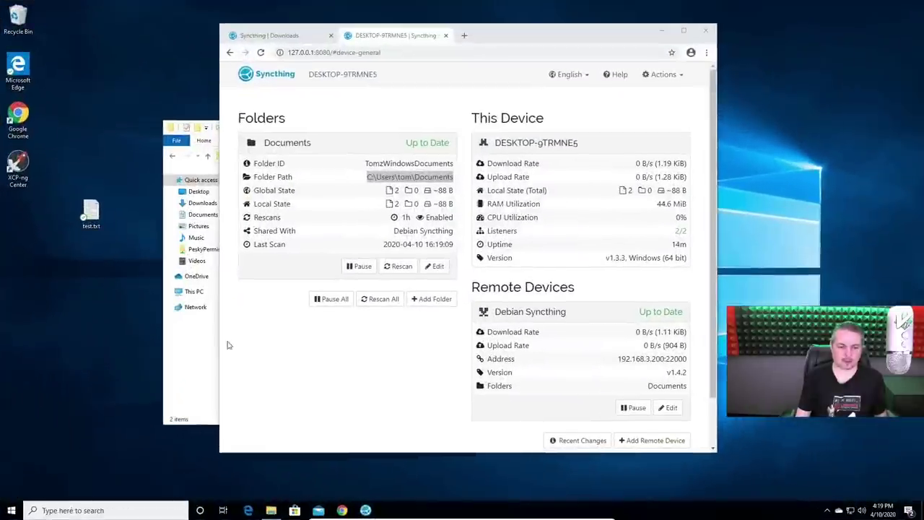
Add the line 'some more changes' to test2, save, and close it
click(220, 351)
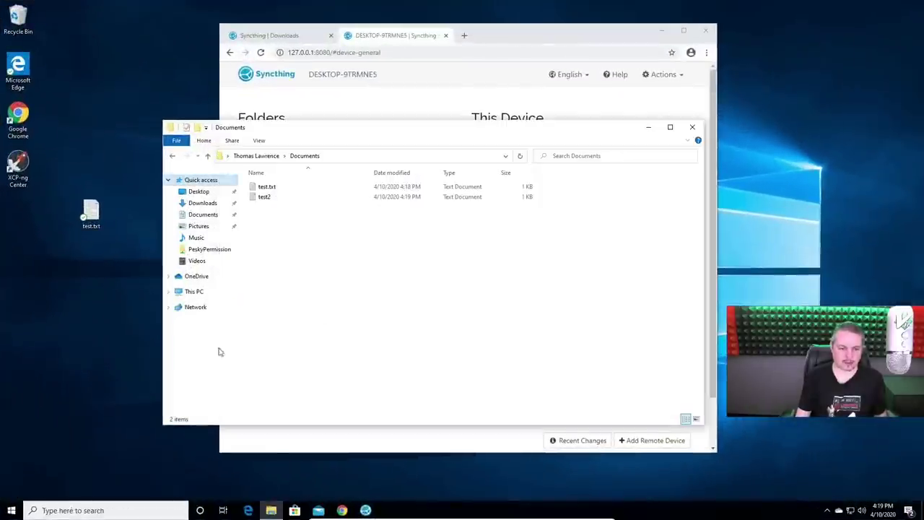
double_click(265, 197)
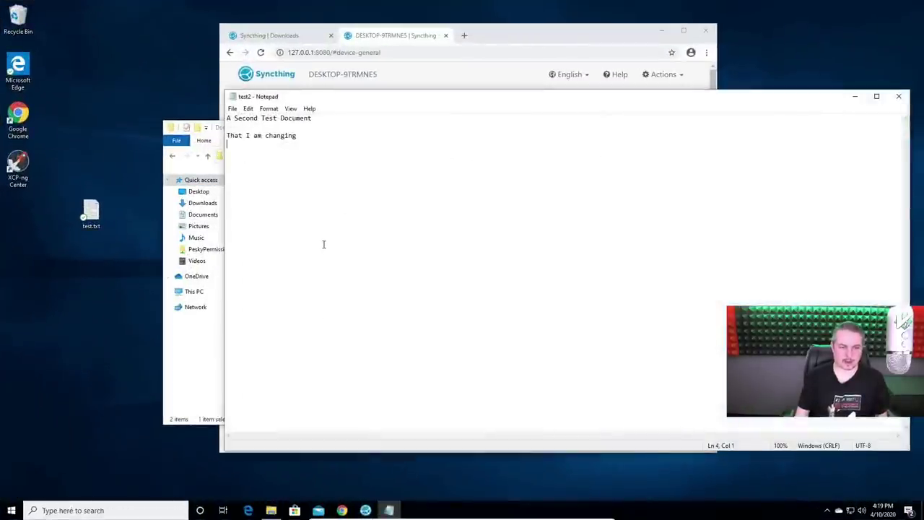
key(Return)
key(Return)
text(some m)
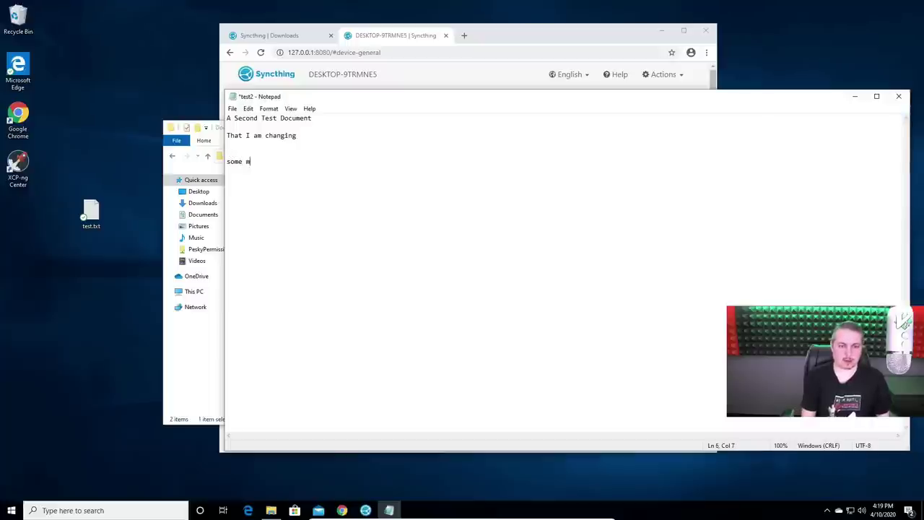
text(ore cange)
key(BackSpace)
key(BackSpace)
key(BackSpace)
key(BackSpace)
key(BackSpace)
text(cha)
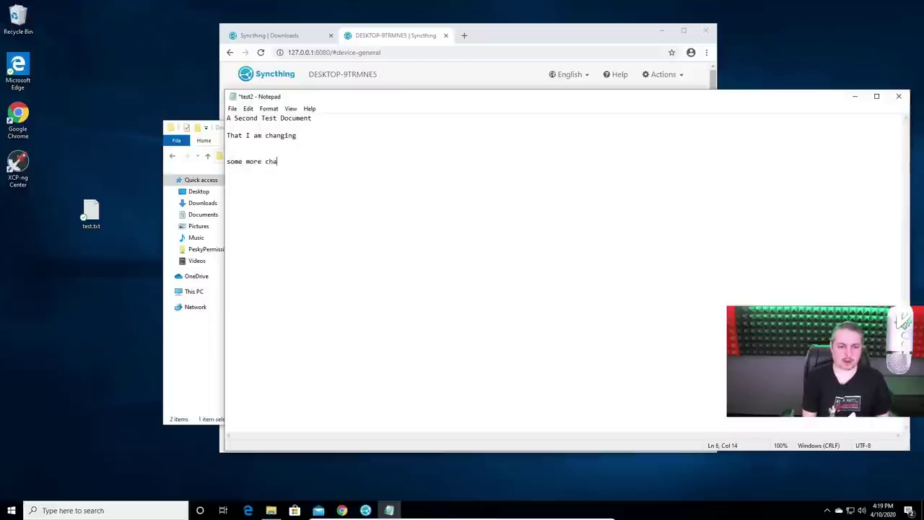
text(nges)
key(ctrl+s)
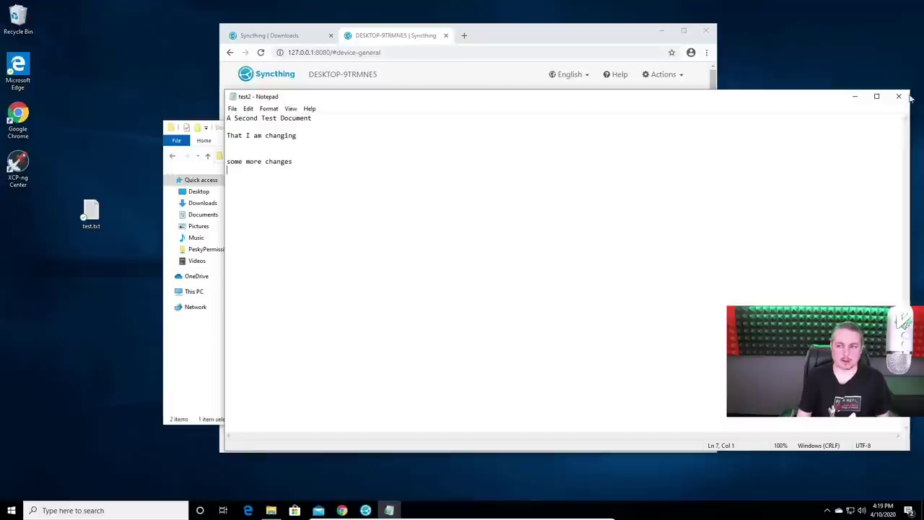
click(902, 97)
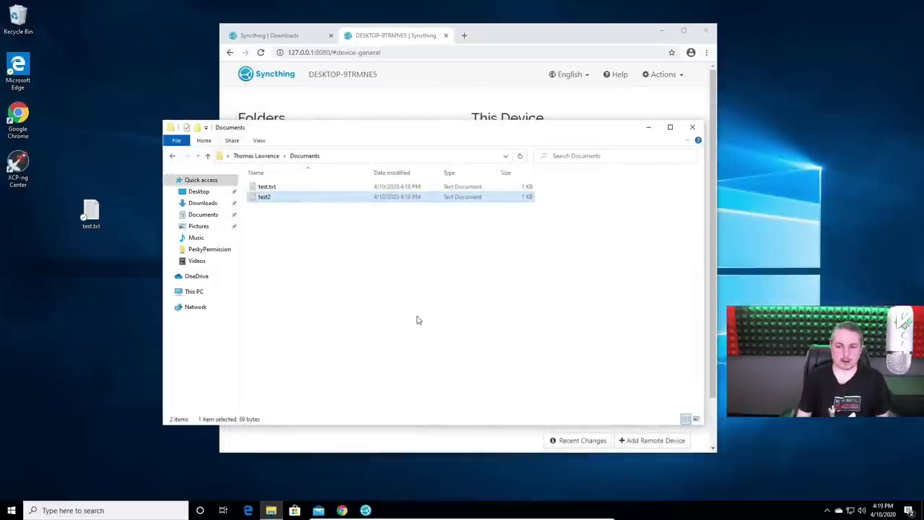
Make test.txt's second line read 'That I am changing again', save, and close Notepad
click(313, 208)
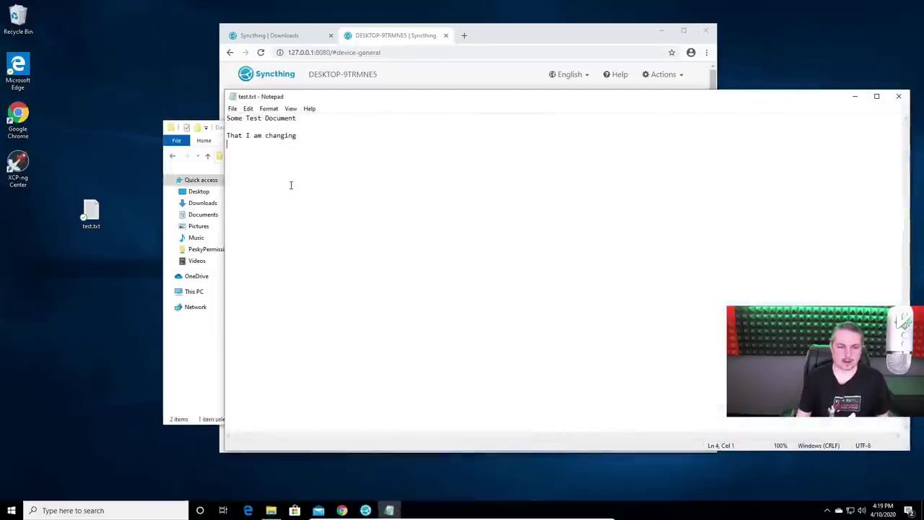
click(291, 185)
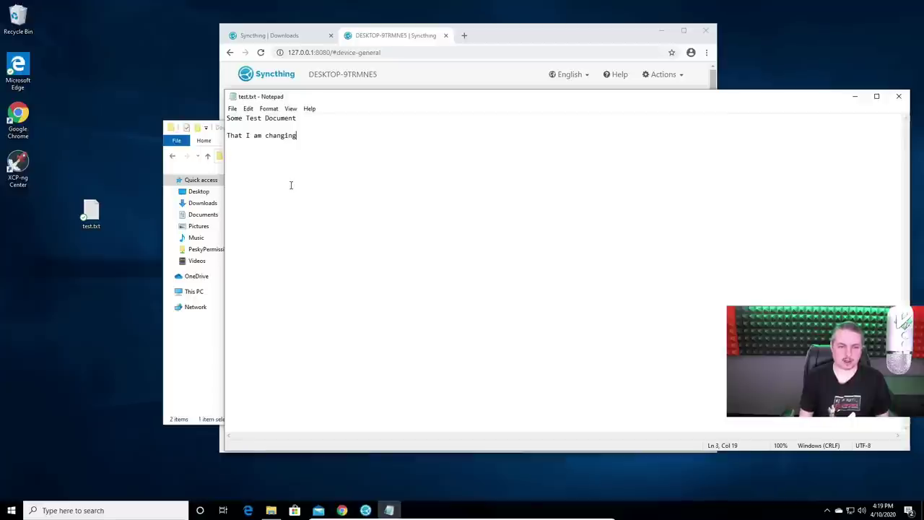
text(agiain)
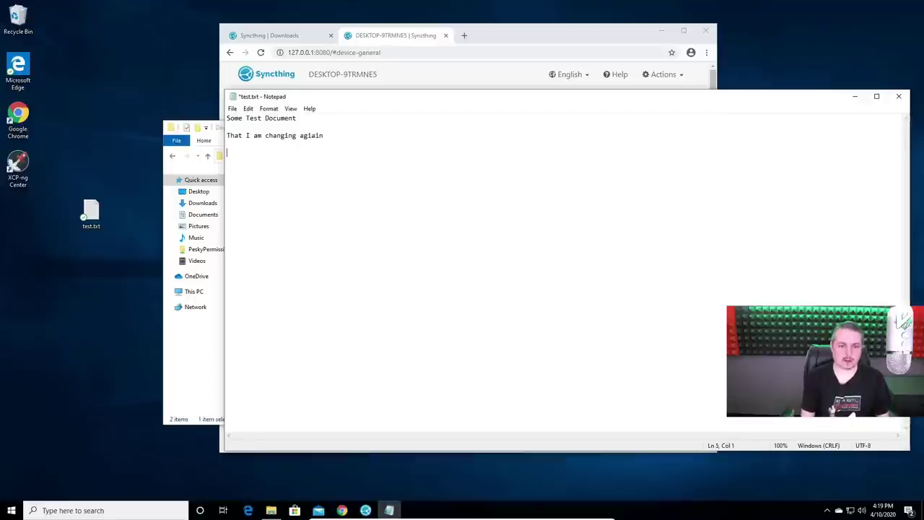
key(ctrl+s)
key(Up)
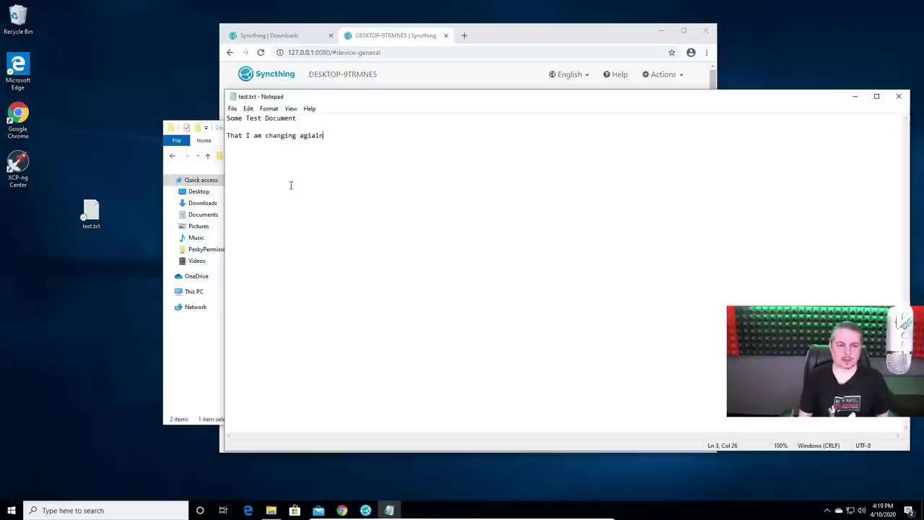
key(ctrl+shift+Left)
text(agai)
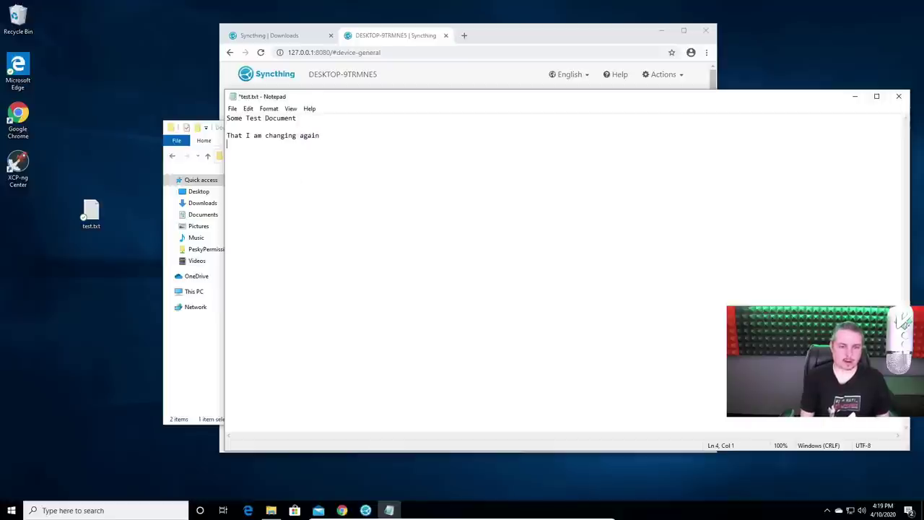
key(ctrl+s)
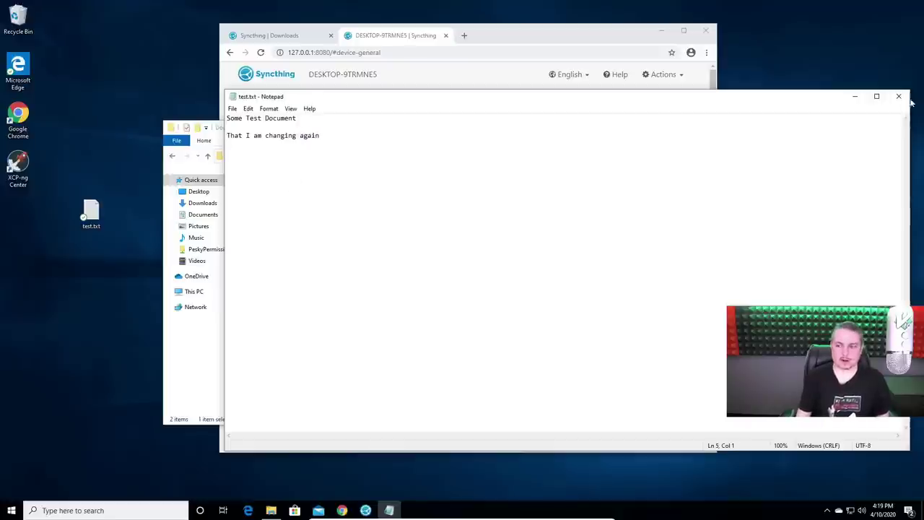
click(902, 98)
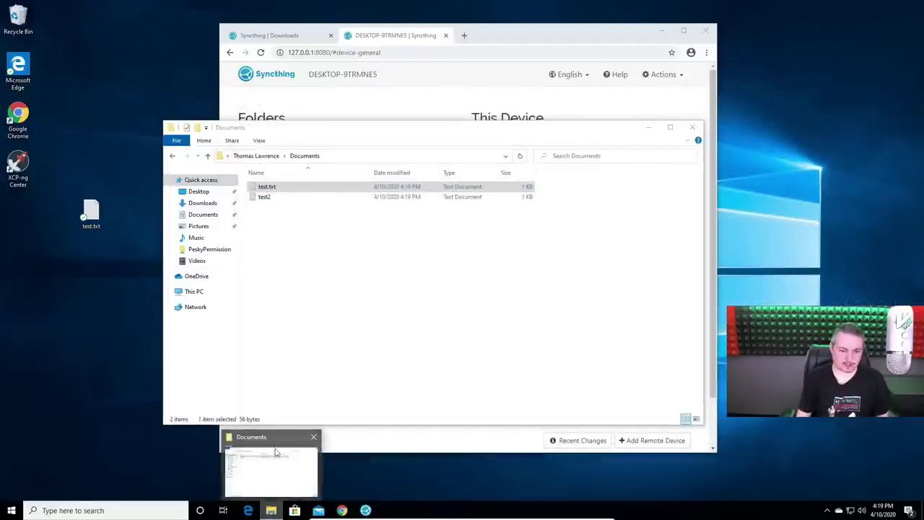
Copy SyncthingGTK-v0.9.4.4-win32-full-installer from Downloads and paste it into the synced Documents folder
right_click(271, 510)
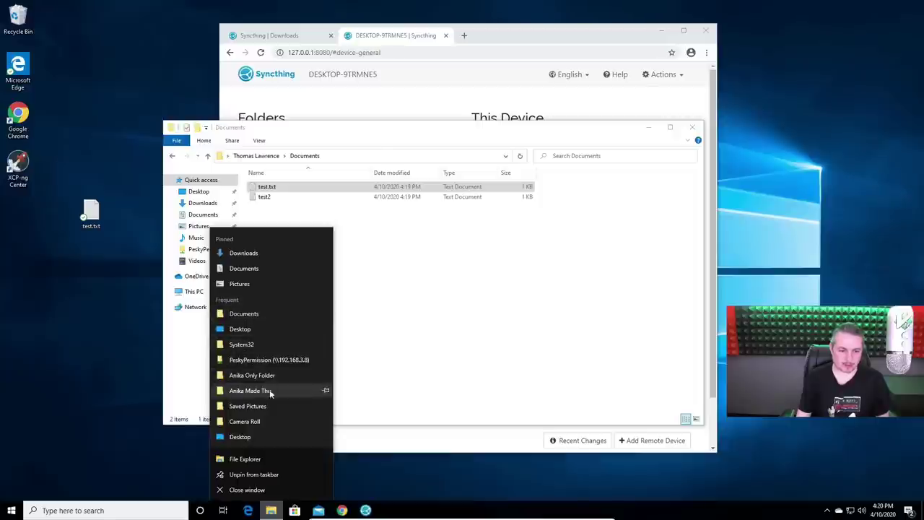
click(265, 316)
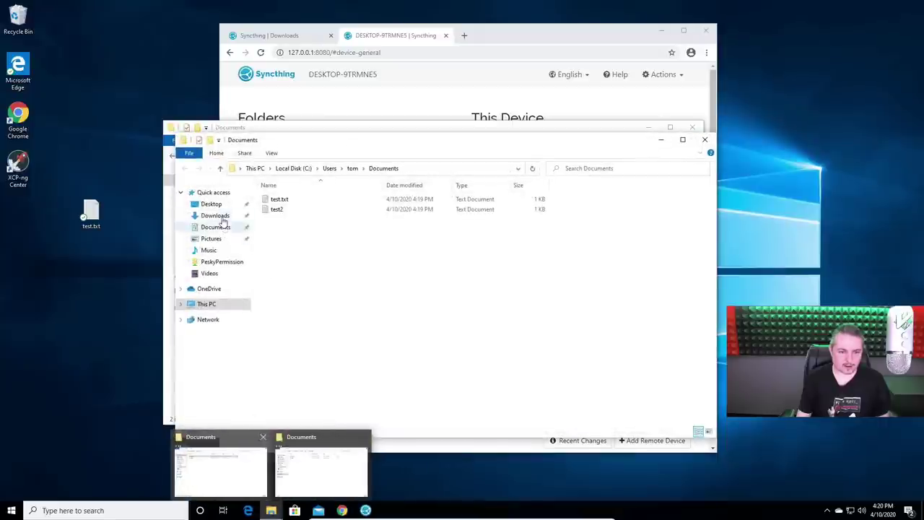
click(218, 216)
right_click(327, 214)
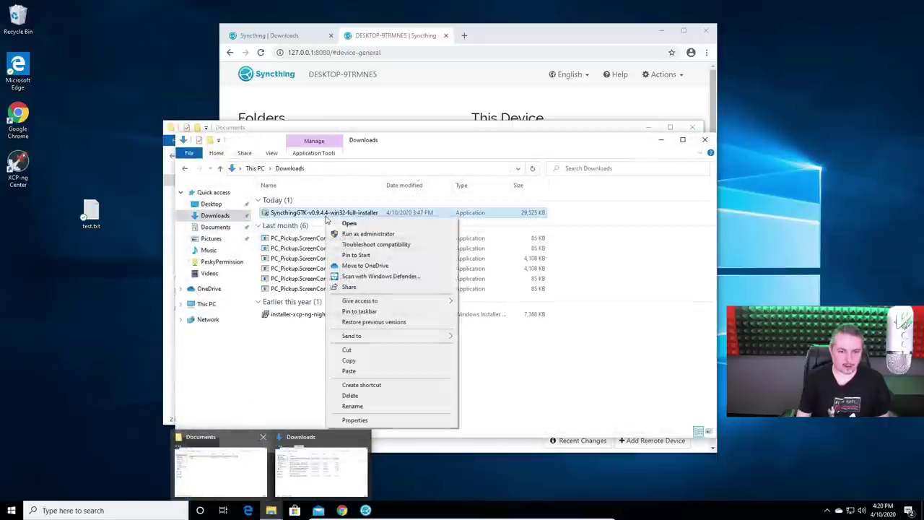
click(349, 360)
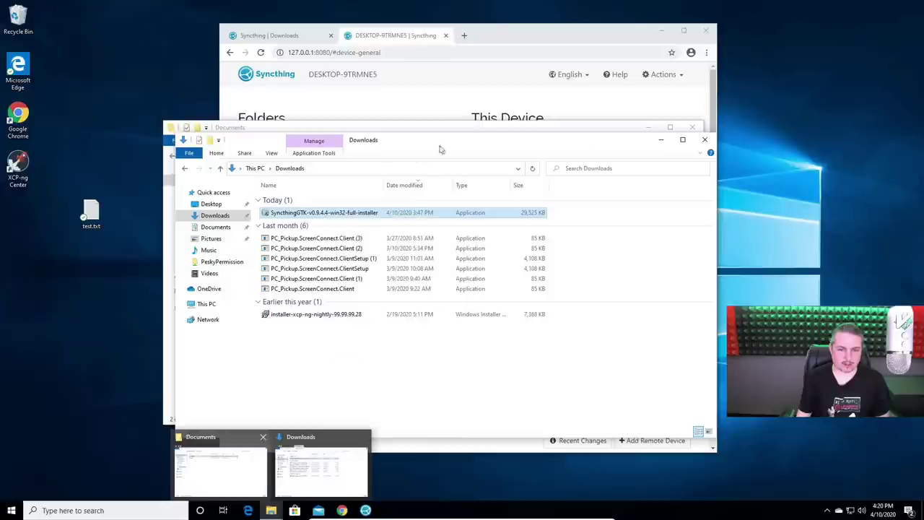
click(661, 140)
right_click(312, 246)
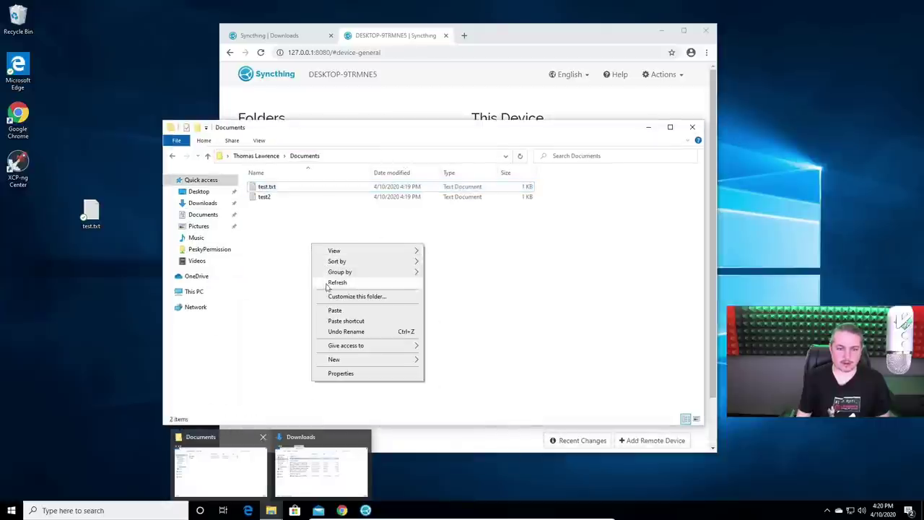
click(333, 310)
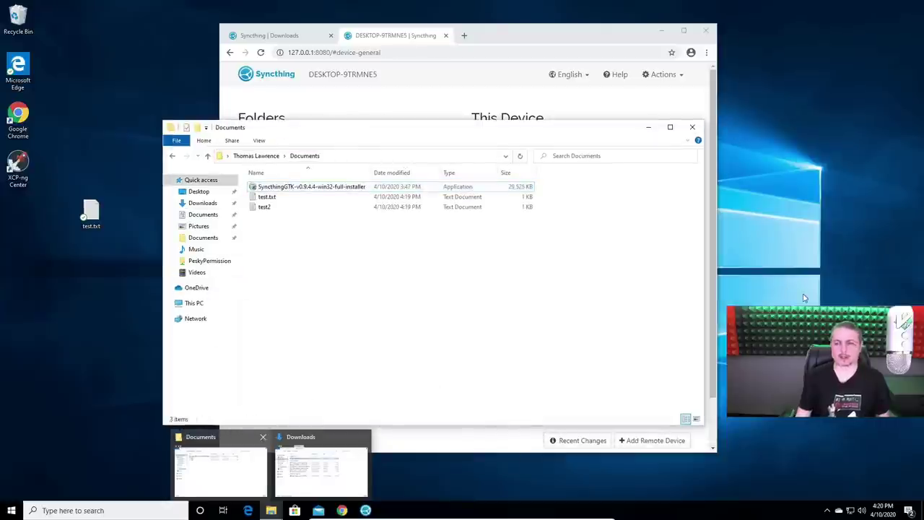
click(805, 298)
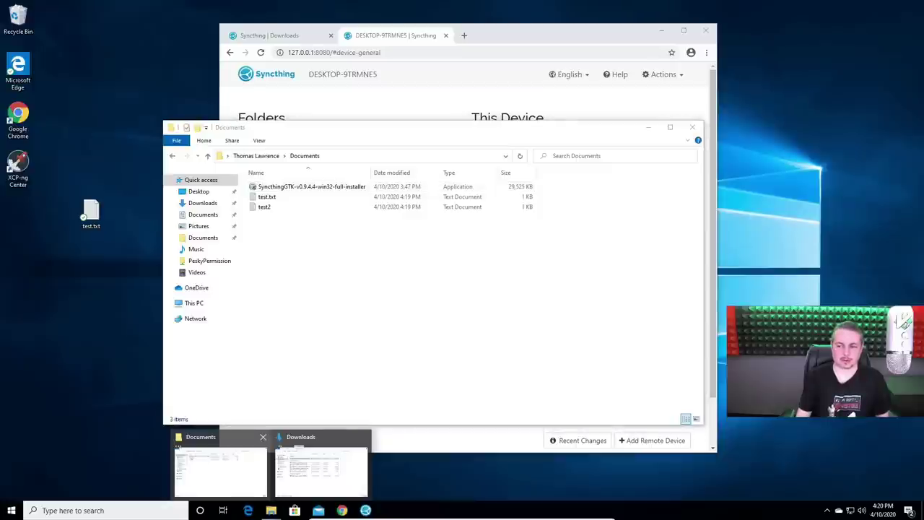
key(super)
key(super)
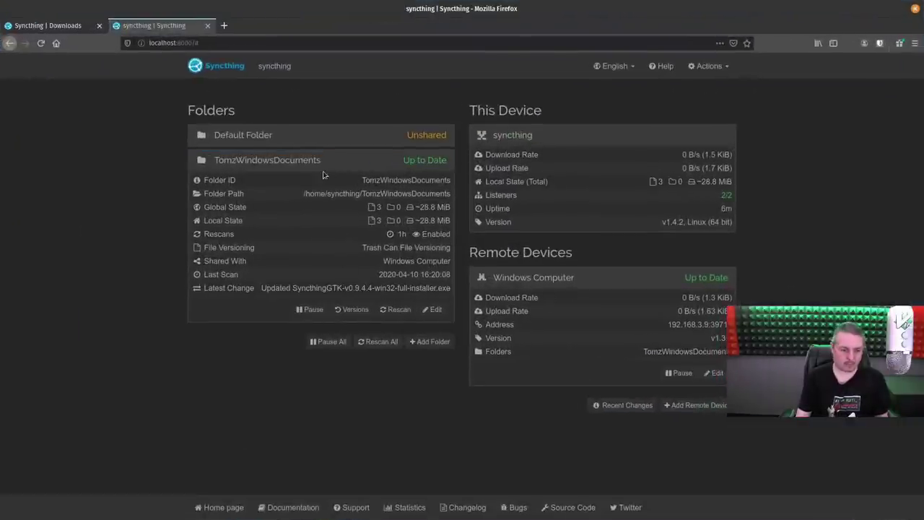
Open the folder's Versions list and inspect the saved versions of test.txt.txt and test2.txt
click(352, 309)
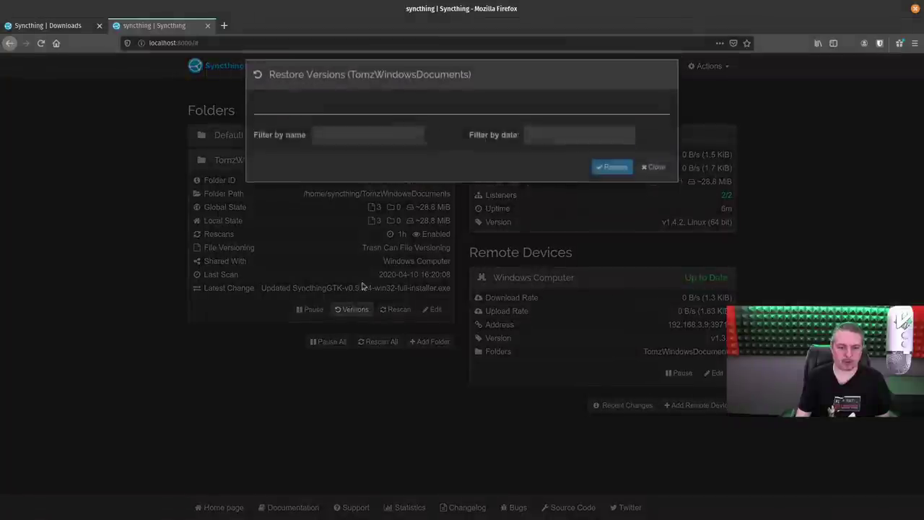
click(657, 122)
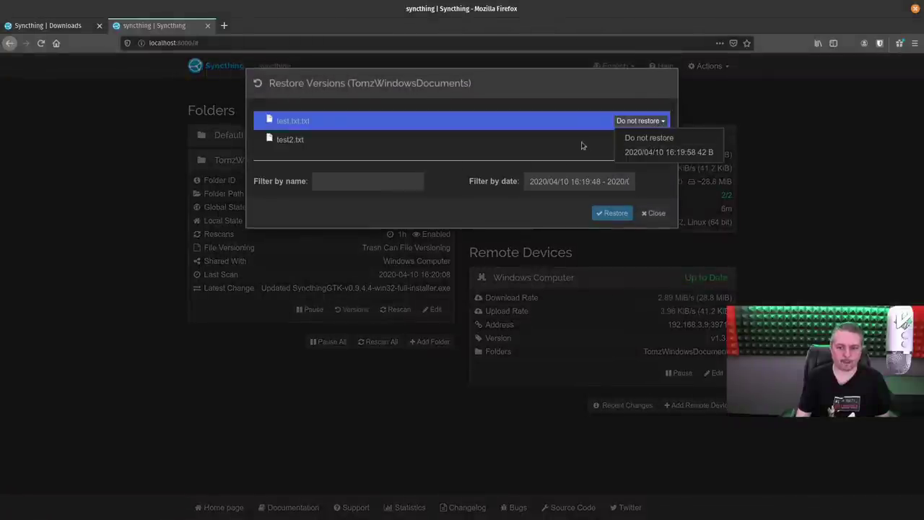
click(274, 142)
click(640, 139)
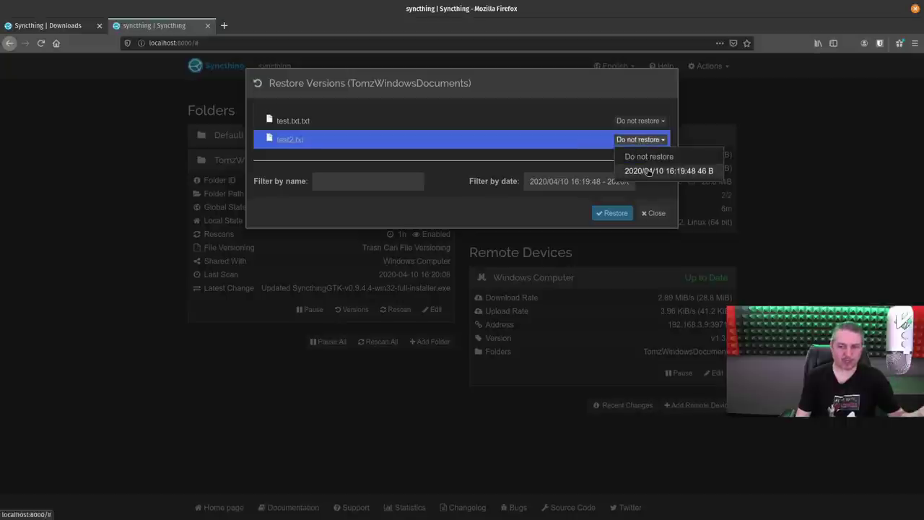
Leave test2.txt's versions unchanged, close Restore Versions, and edit the TomzWindowsDocuments folder
click(373, 149)
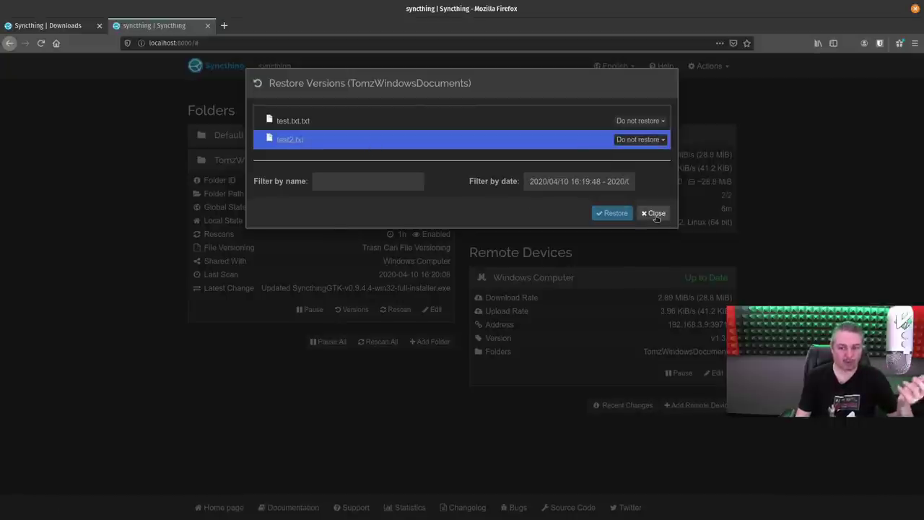
click(648, 141)
click(640, 140)
click(656, 213)
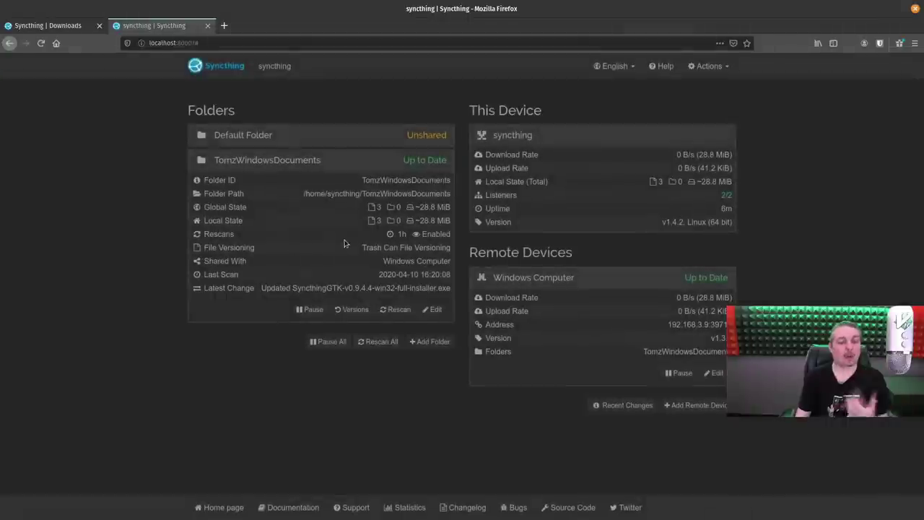
click(433, 309)
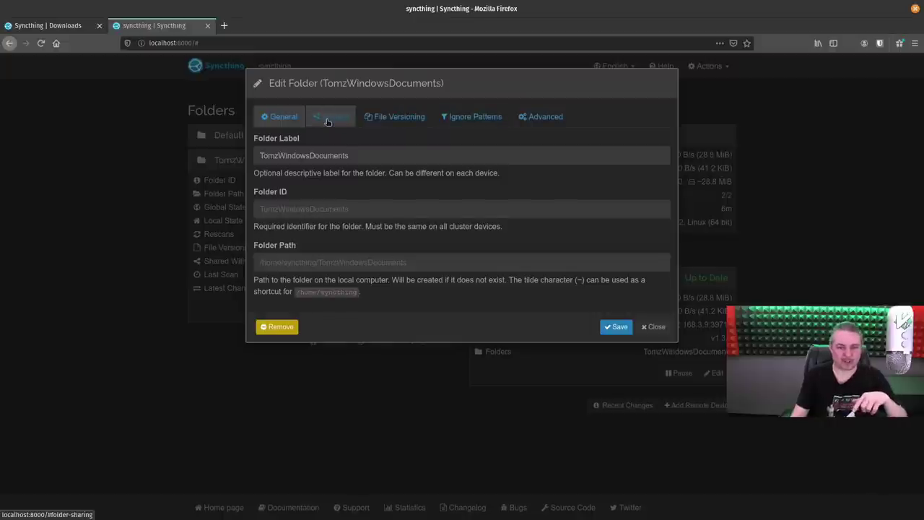
Preview Simple File Versioning on the File Versioning tab, then close without saving
click(390, 119)
click(348, 158)
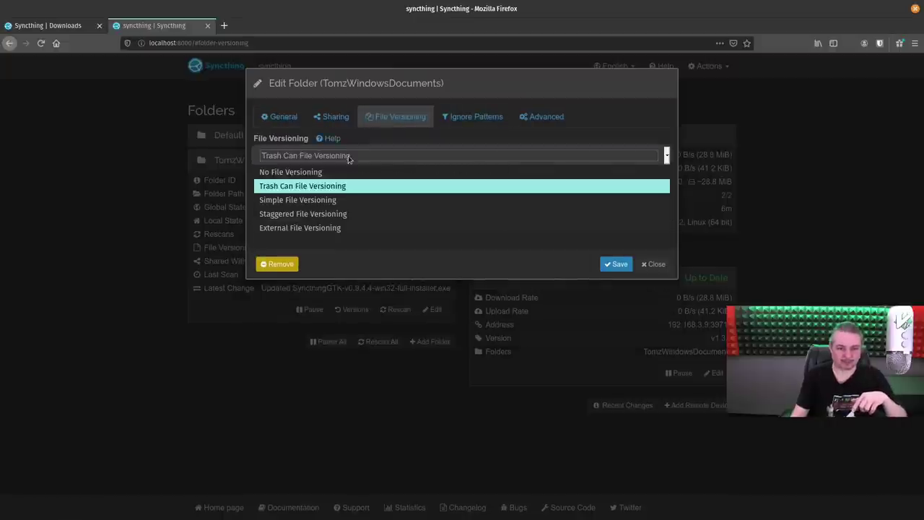
click(334, 199)
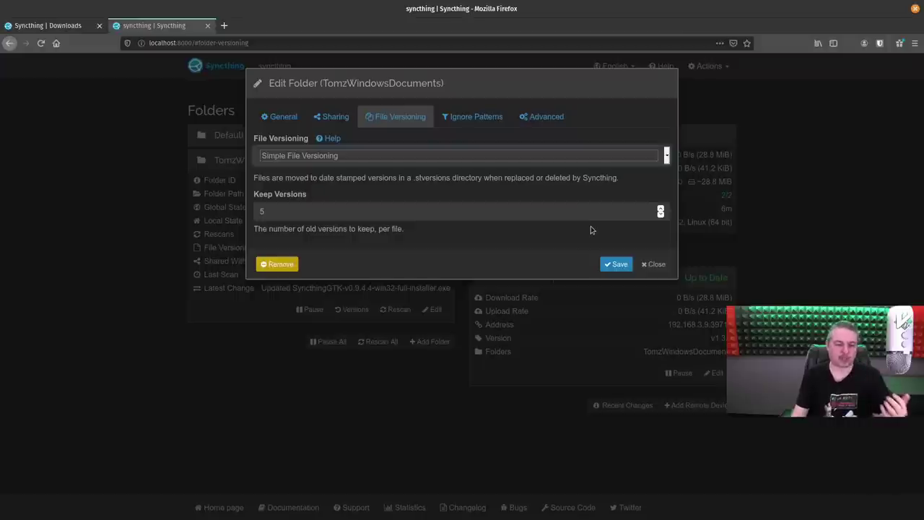
click(654, 264)
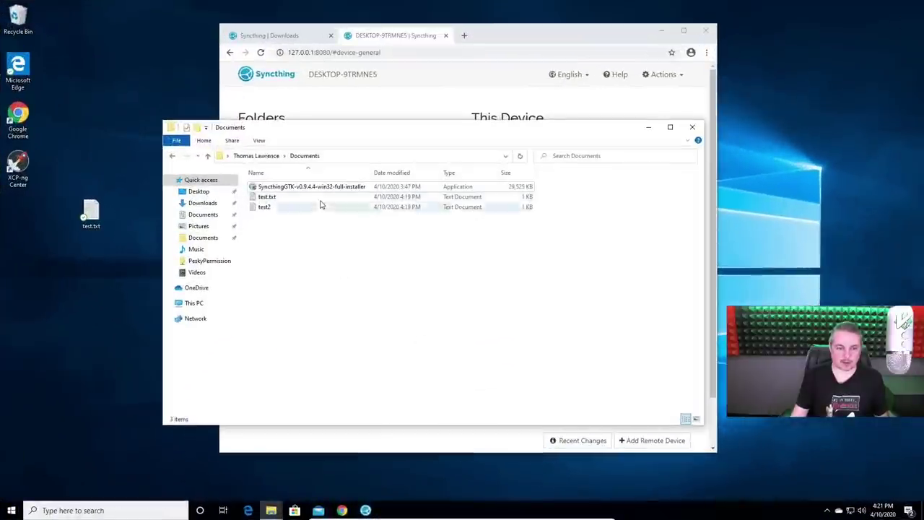
Delete the SyncthingGTK installer from Documents and rescan TomzWindowsDocuments on the server
click(320, 188)
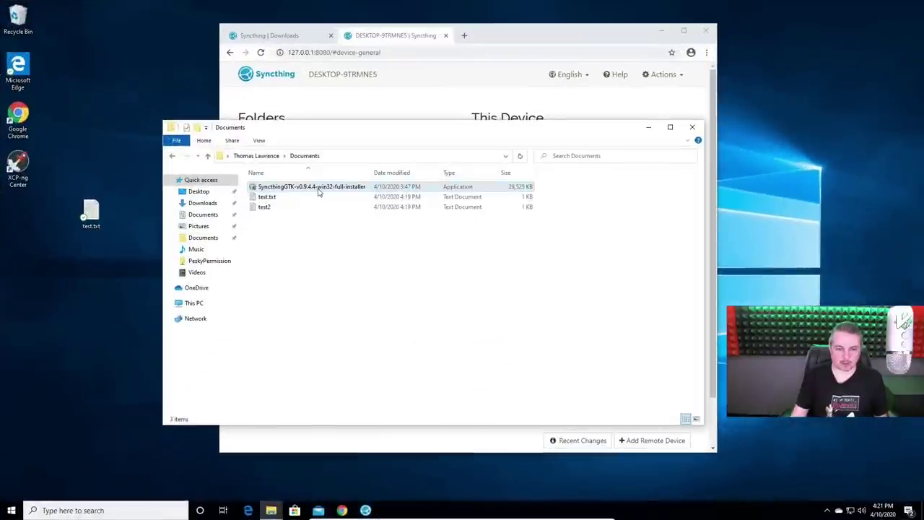
key(Delete)
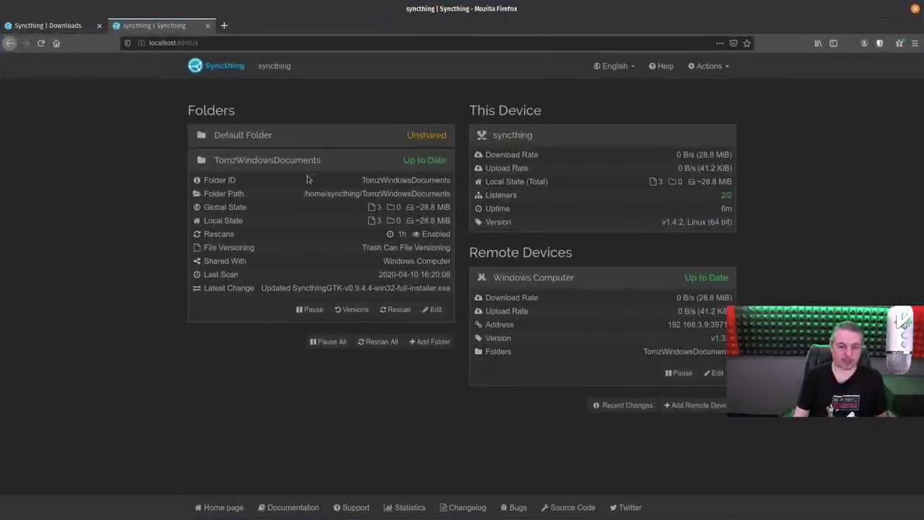
click(393, 311)
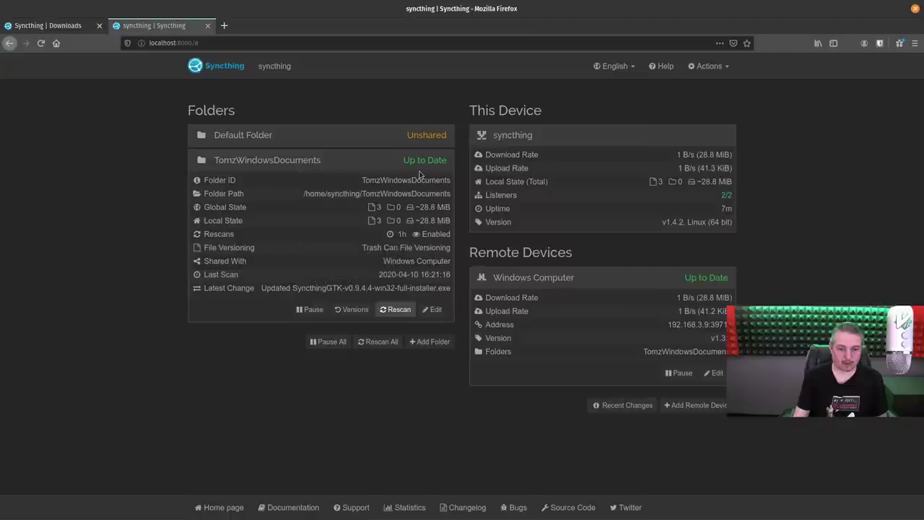
Try restoring the installer's 2020/04/10 16:21:19 version from Versions, then dismiss the failure message
click(351, 309)
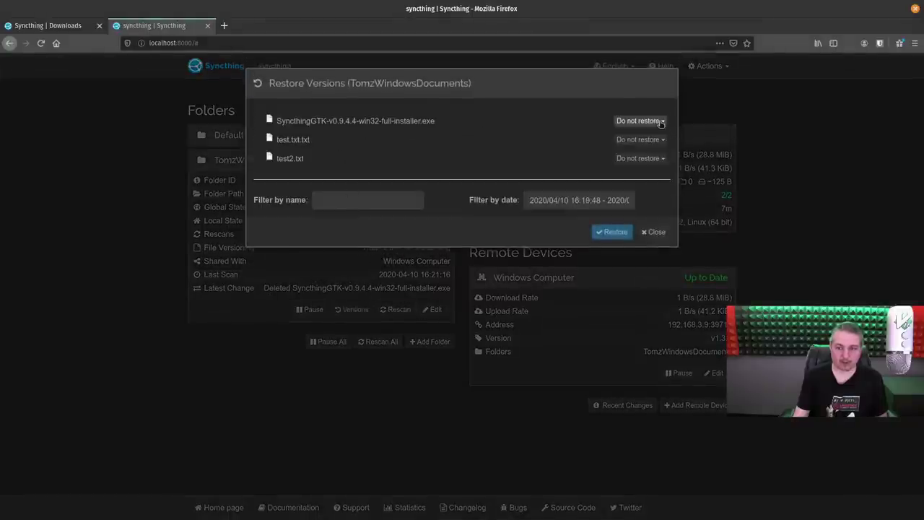
click(640, 121)
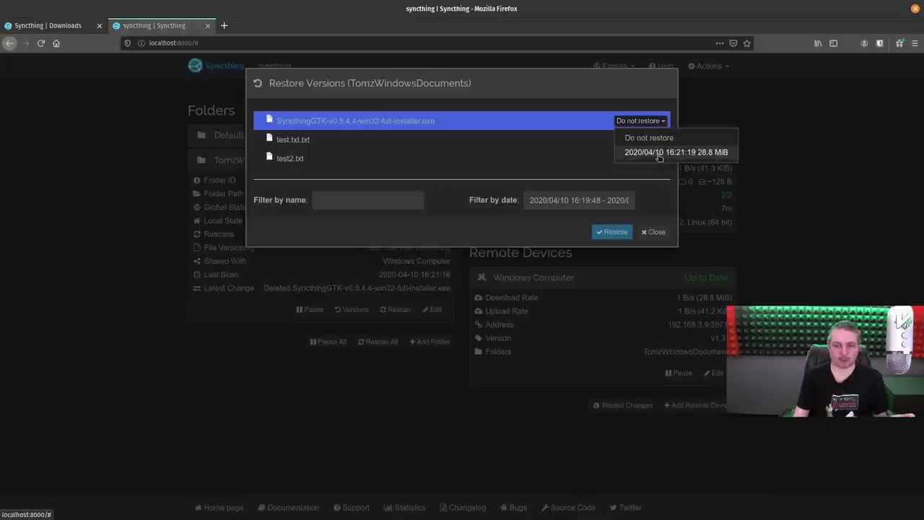
click(659, 152)
click(611, 231)
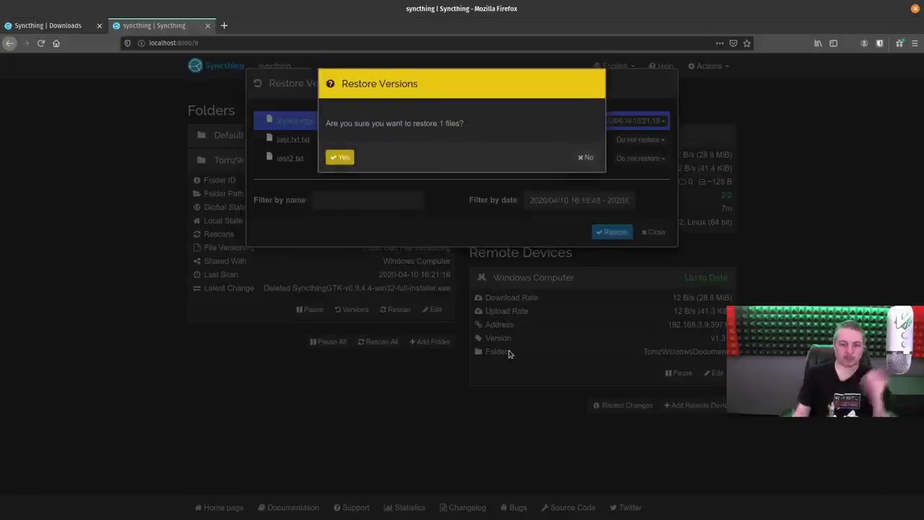
click(338, 157)
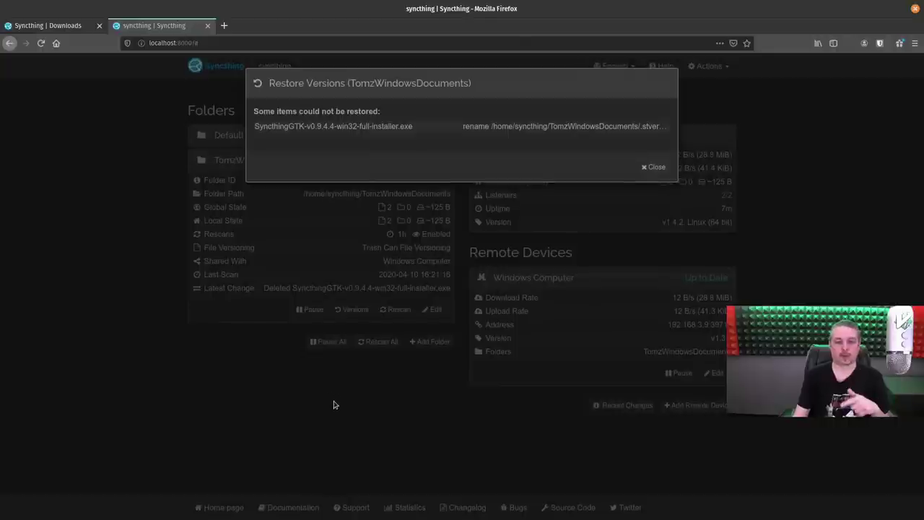
click(654, 167)
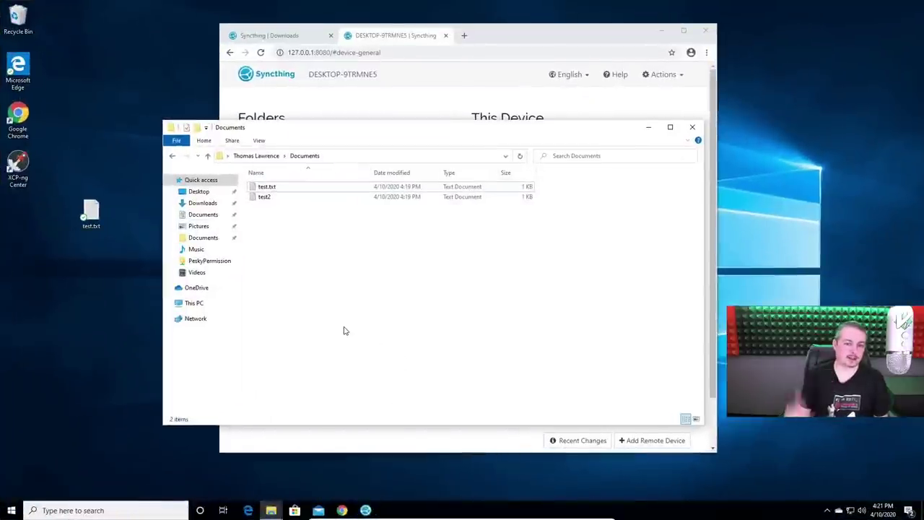
Switch between Chrome's Syncthing page and Explorer to check the installer is back in Documents
key(alt+Tab)
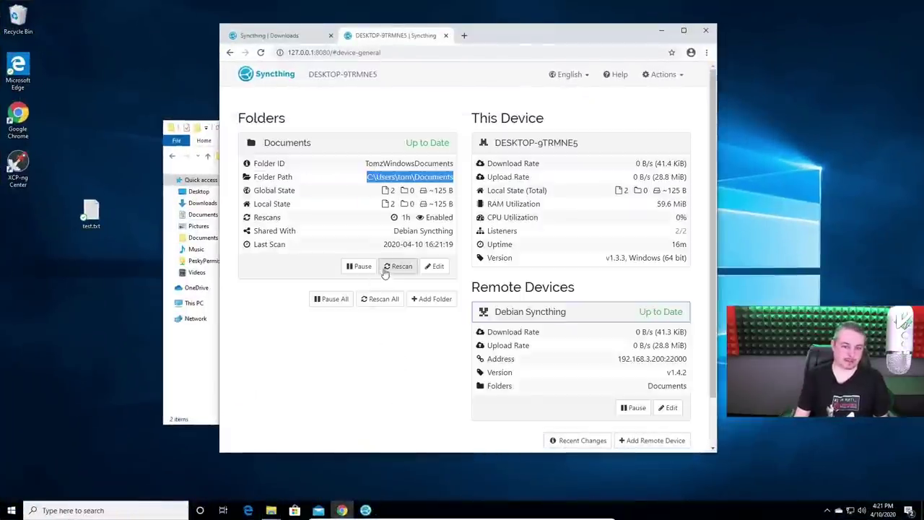
key(alt+Tab)
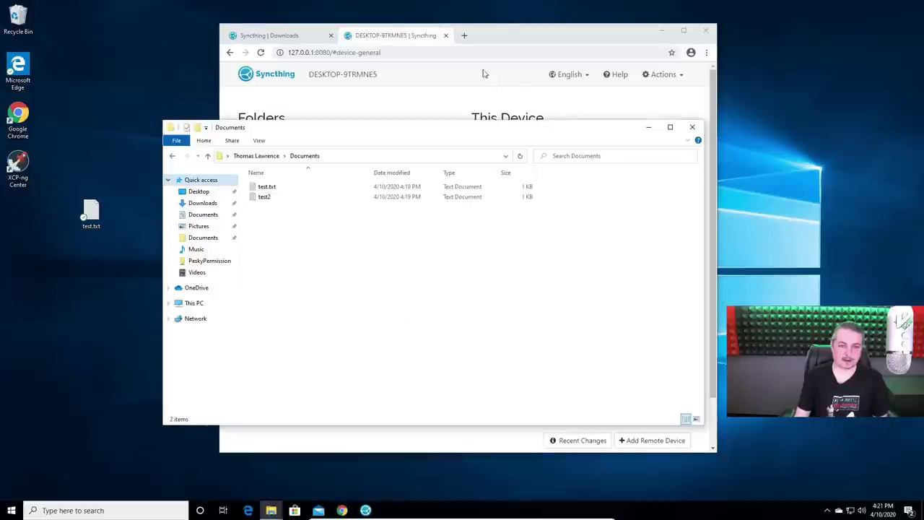
click(509, 32)
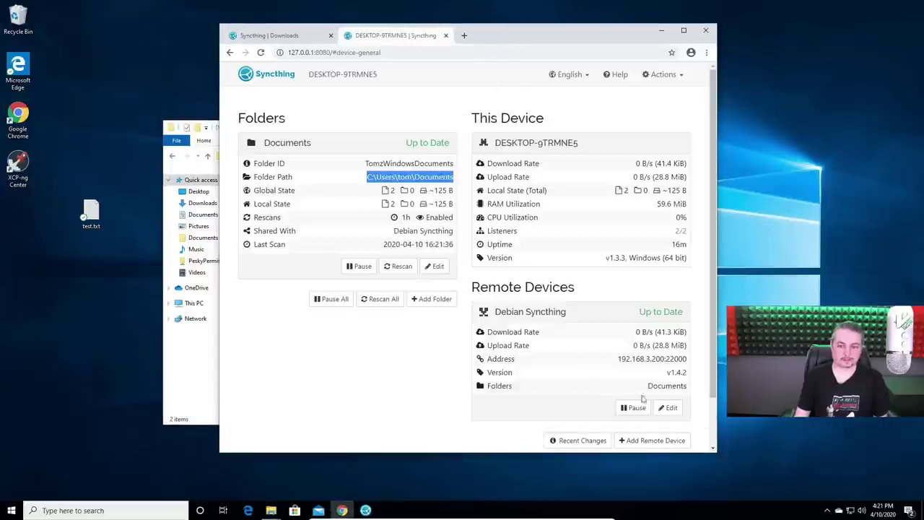
click(202, 359)
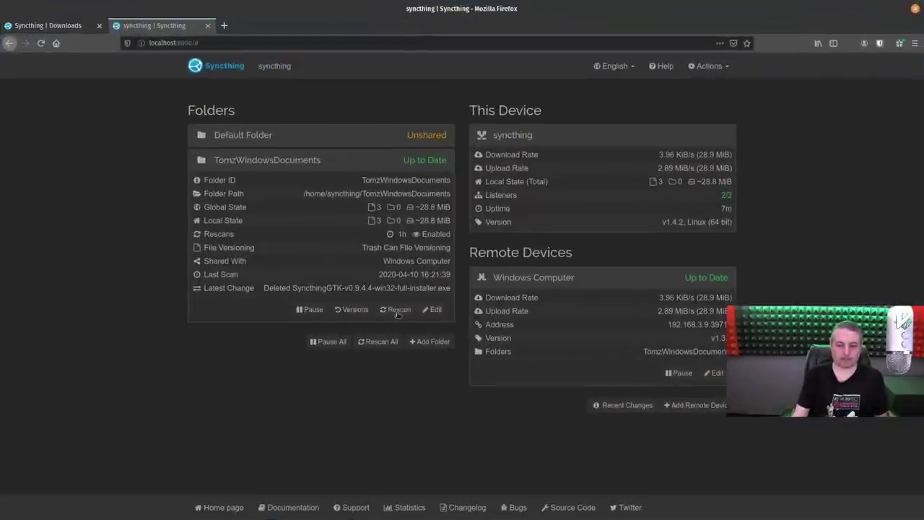
Set TomzWindowsDocuments to Simple File Versioning with Keep Versions at 5, and save
click(433, 309)
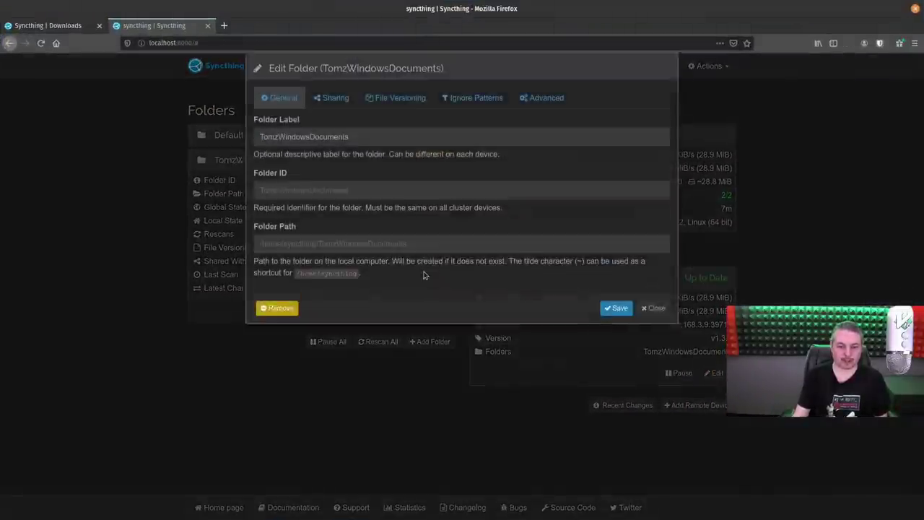
click(372, 118)
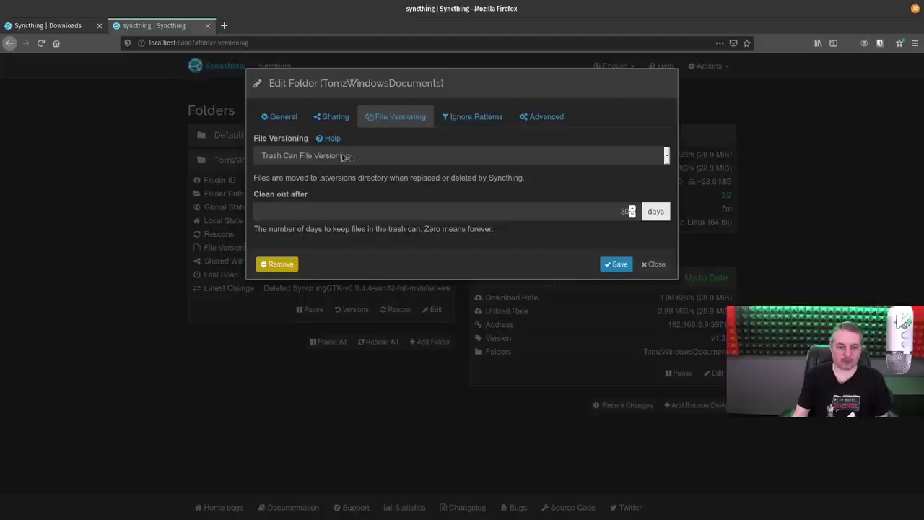
click(334, 155)
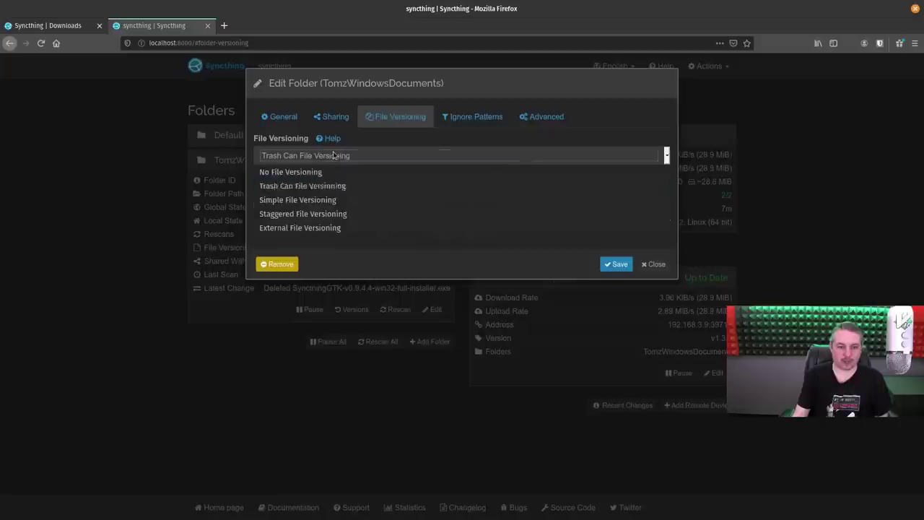
click(314, 204)
click(303, 212)
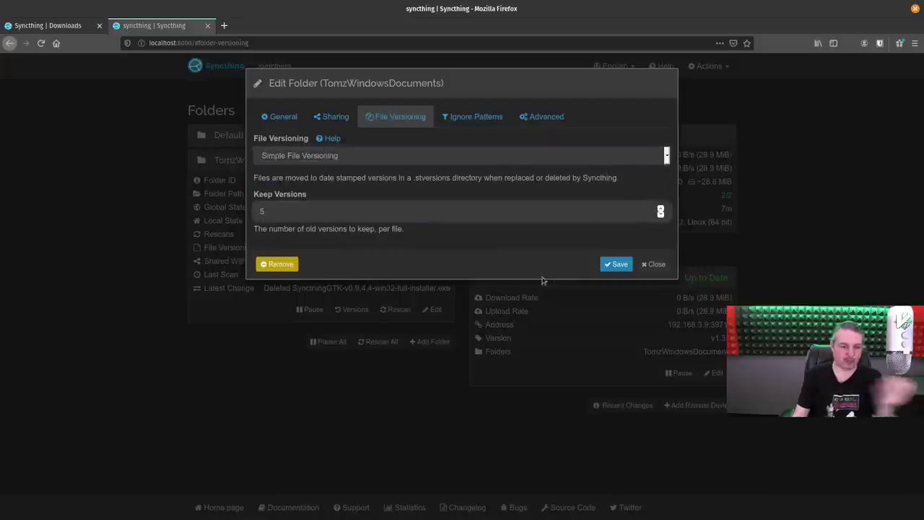
click(617, 264)
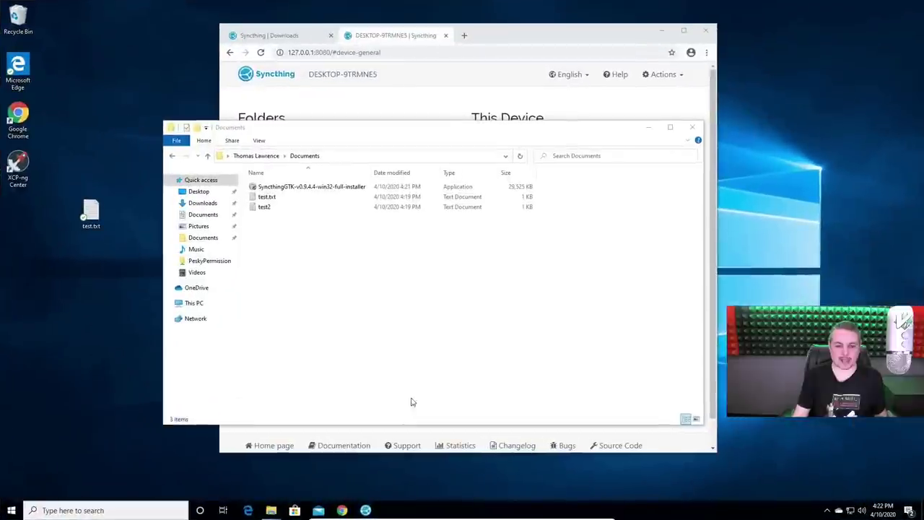
Duplicate test2 as 'test2 - Copy' in Documents and start renaming it
click(277, 210)
key(ctrl+c)
key(ctrl+v)
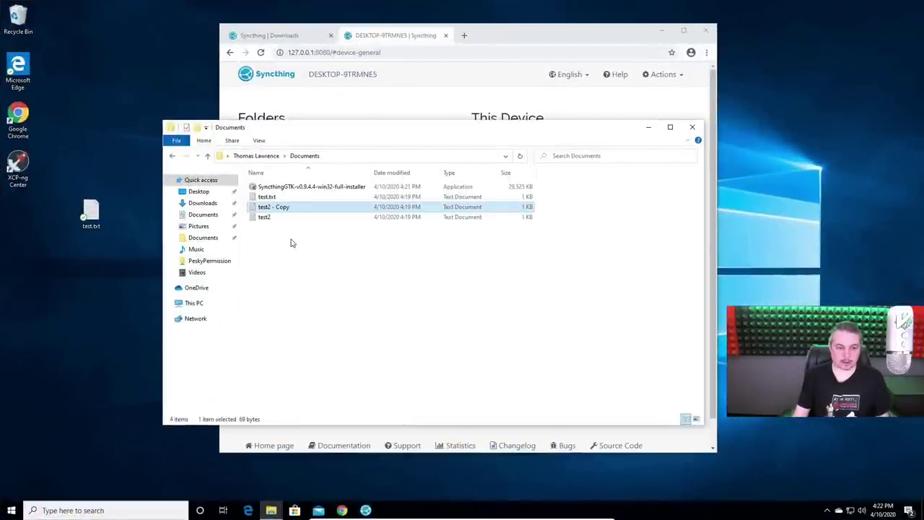
key(F2)
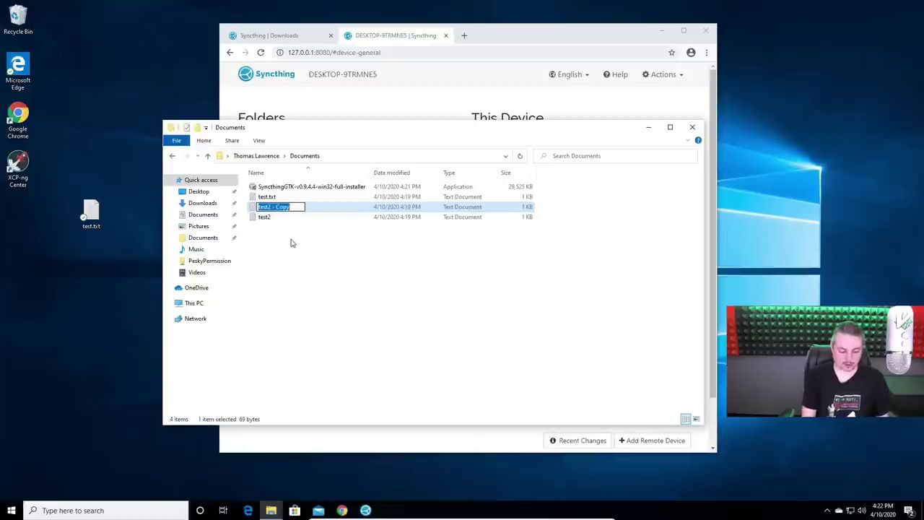
Name the test2 copy 'Simple Revisions'
text(Simple)
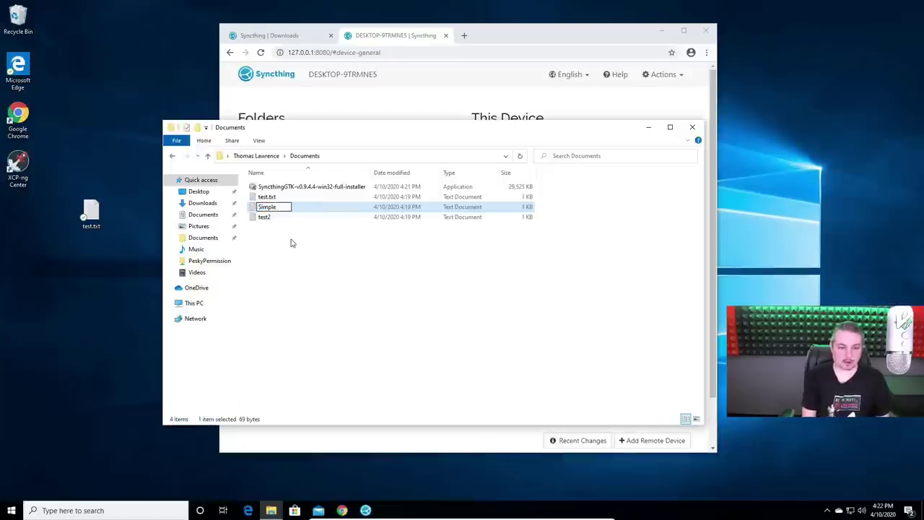
text( VE)
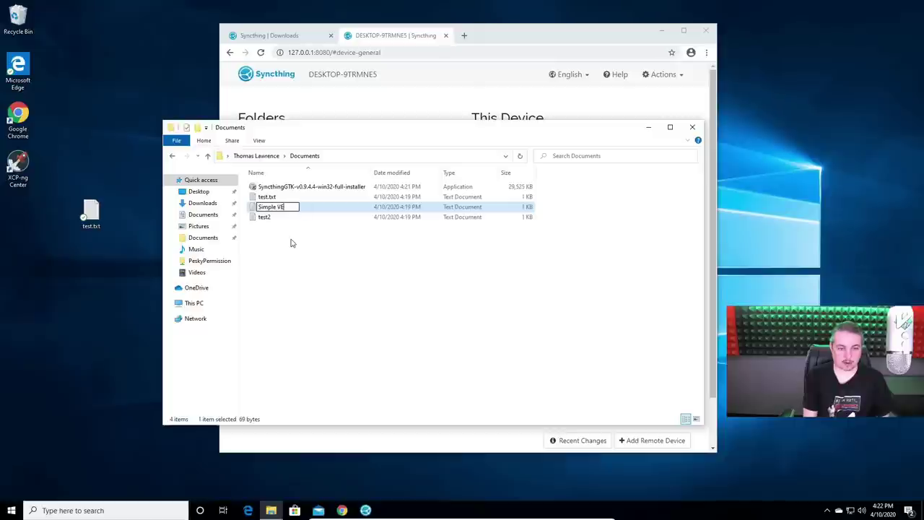
text(Revis)
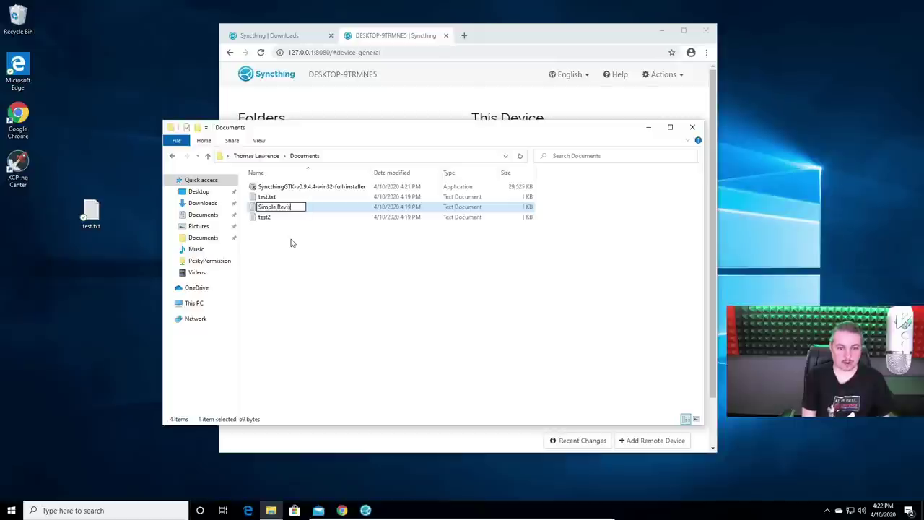
text(ions)
Replace Simple Revisions' text with 'Revision 2', save it, and close Notepad
key(Return)
key(Return)
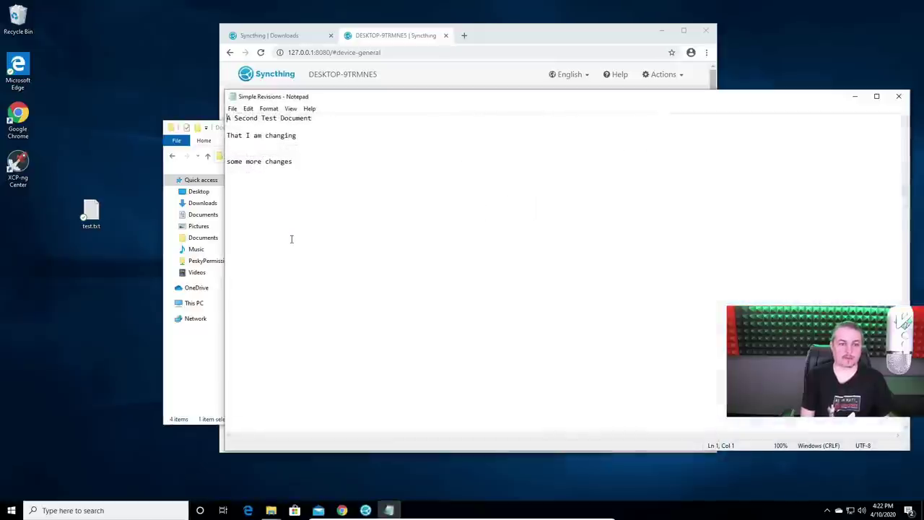
key(ctrl+a)
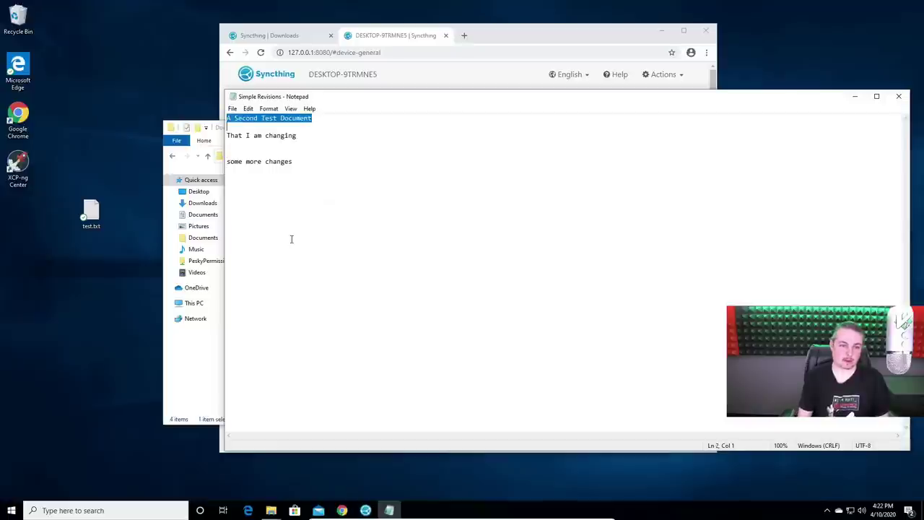
text(Rev)
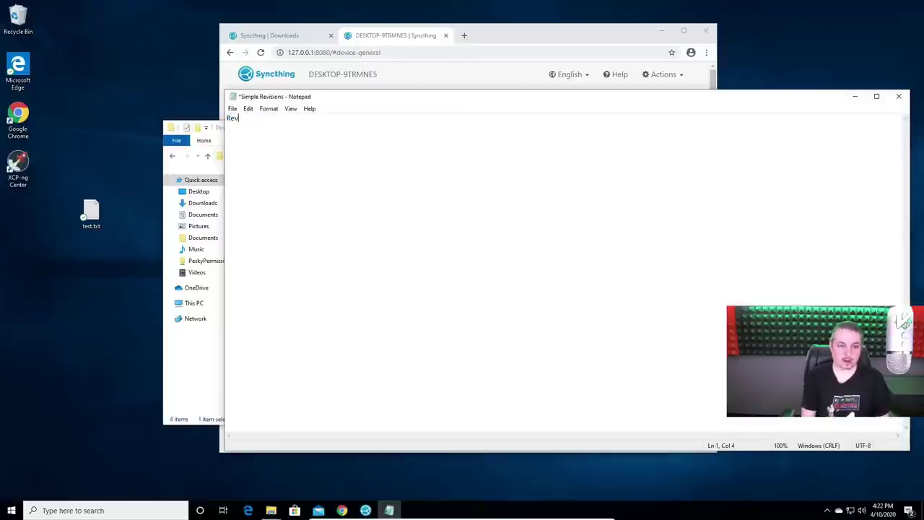
text(ision 2)
key(Return)
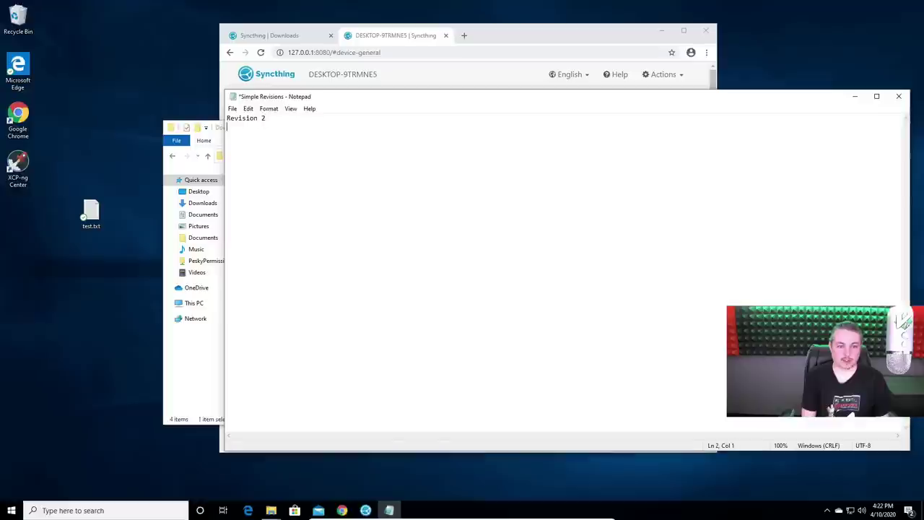
key(ctrl+s)
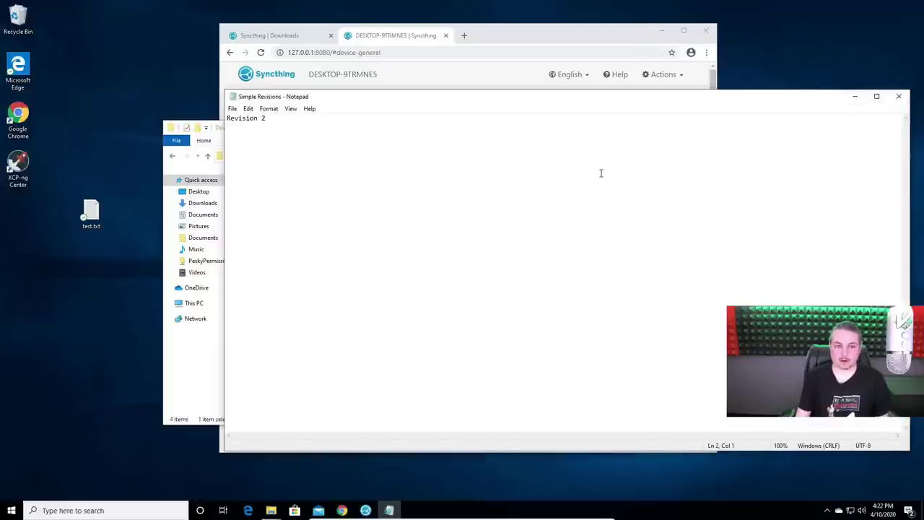
click(897, 96)
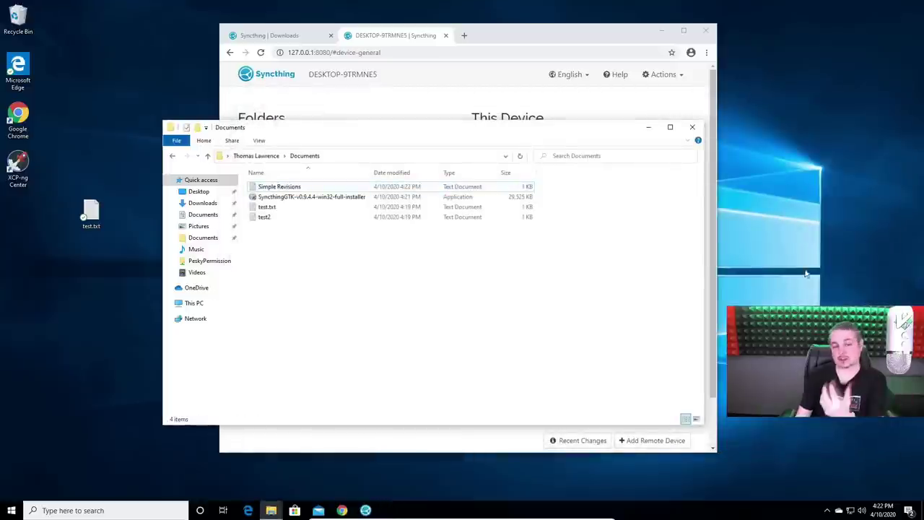
click(466, 94)
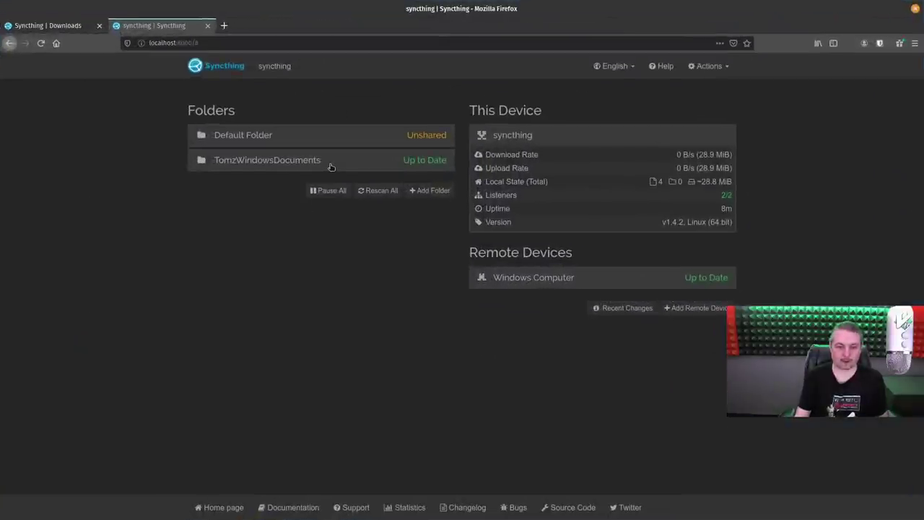
Expand TomzWindowsDocuments and confirm its stored versions list only test.txt.txt and test2.txt
click(330, 167)
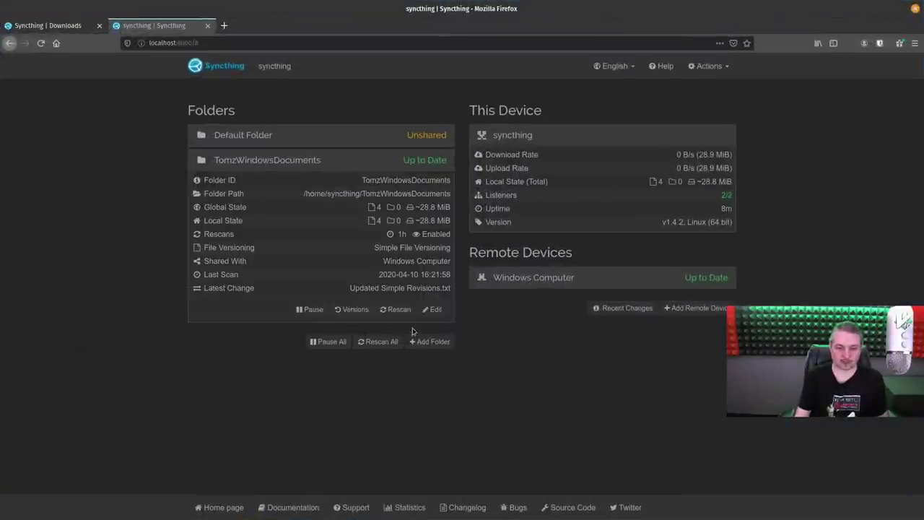
click(352, 309)
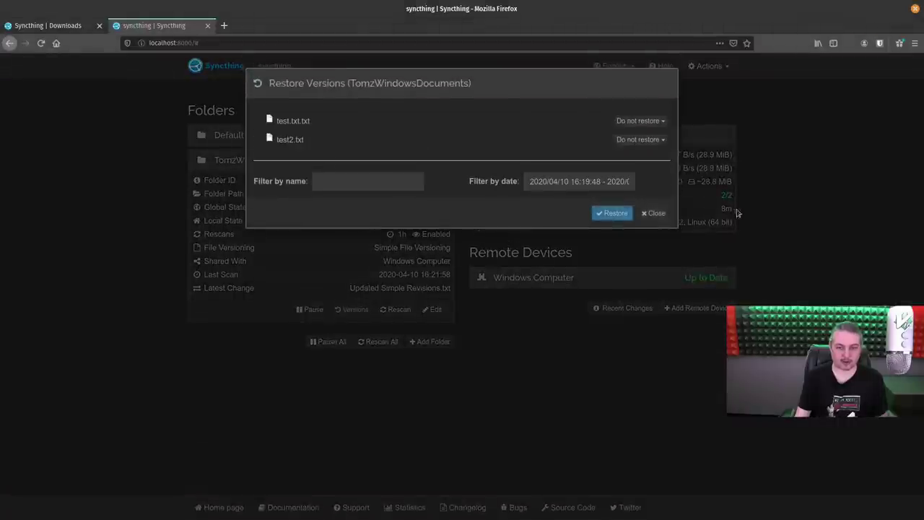
click(655, 213)
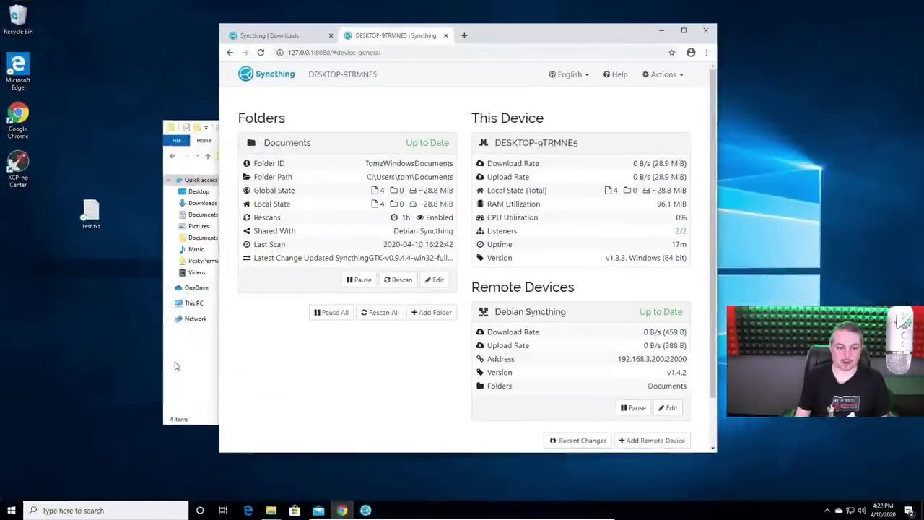
Change the Simple Revisions text file to read 'Revision 3' and save it
click(177, 364)
double_click(280, 186)
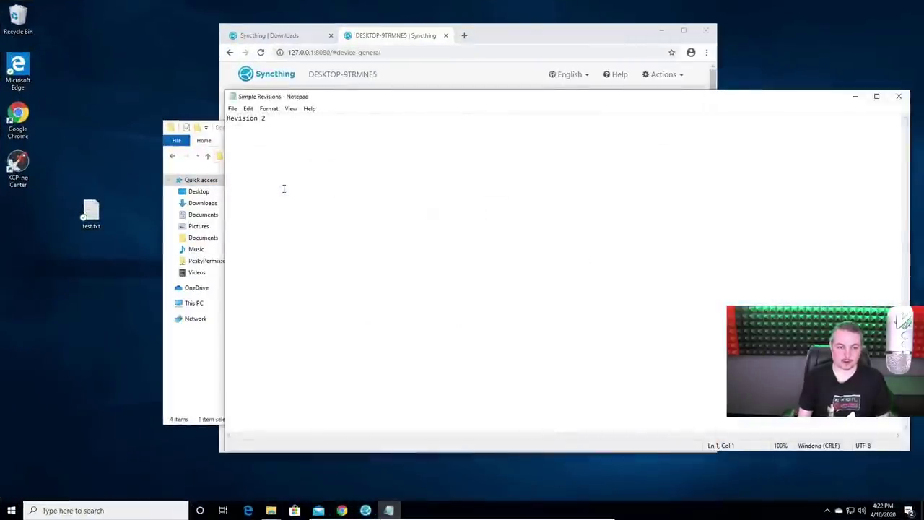
key(End)
key(BackSpace)
text(3)
key(ctrl+s)
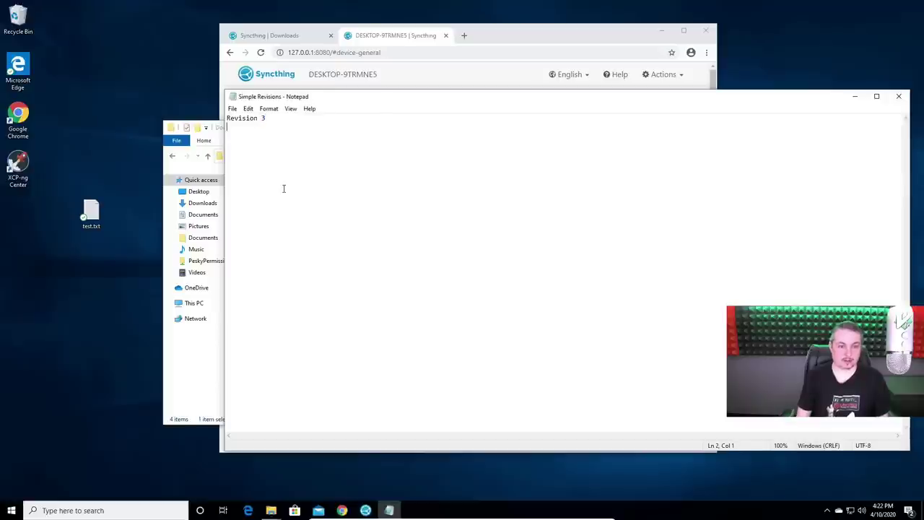
Close Notepad and rescan the synced folder in Syncthing
click(898, 96)
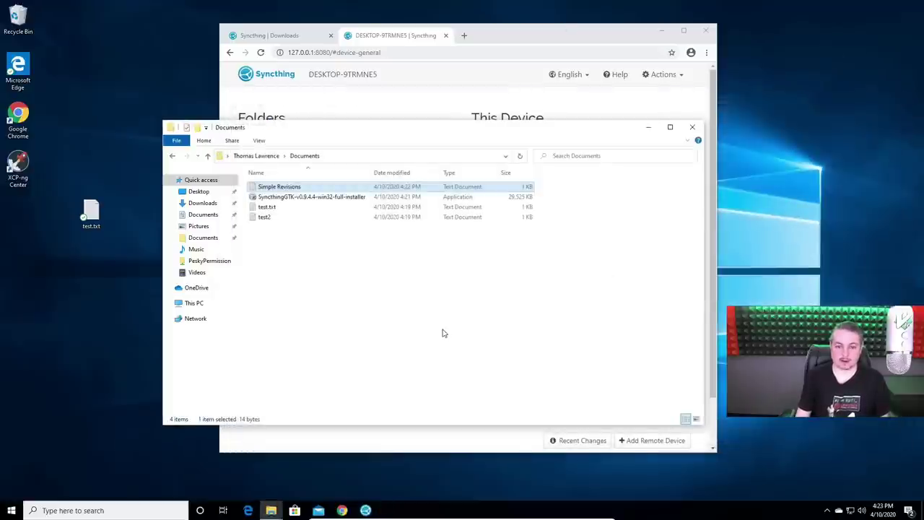
click(429, 103)
click(390, 279)
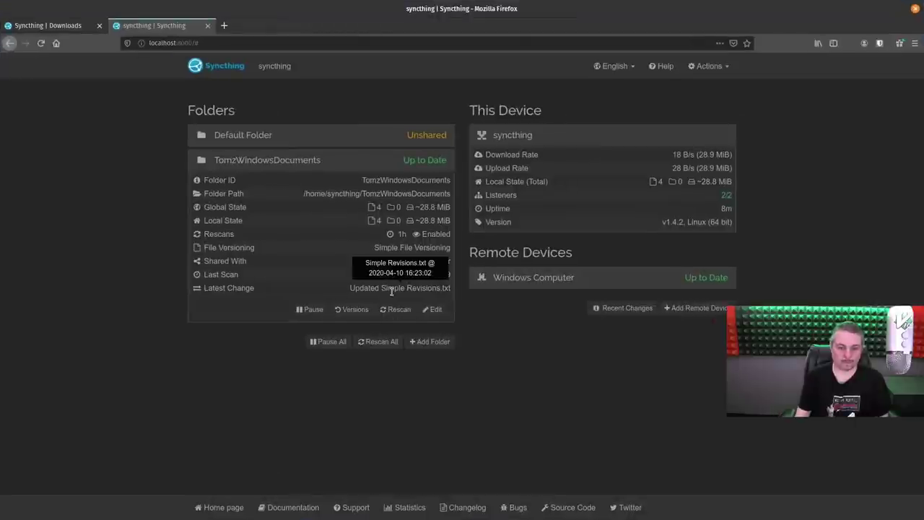
Rescan the folder, expand Windows Computer, and review its recent changes list
click(396, 309)
click(544, 277)
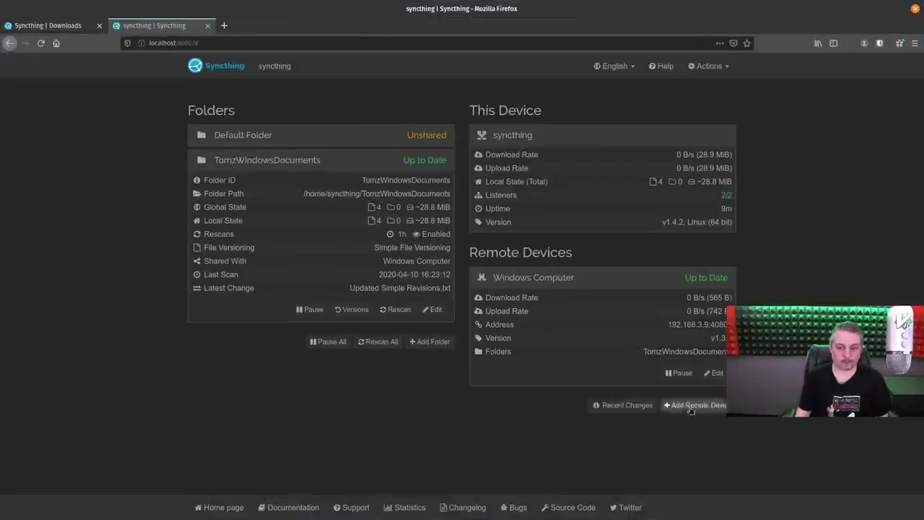
click(625, 406)
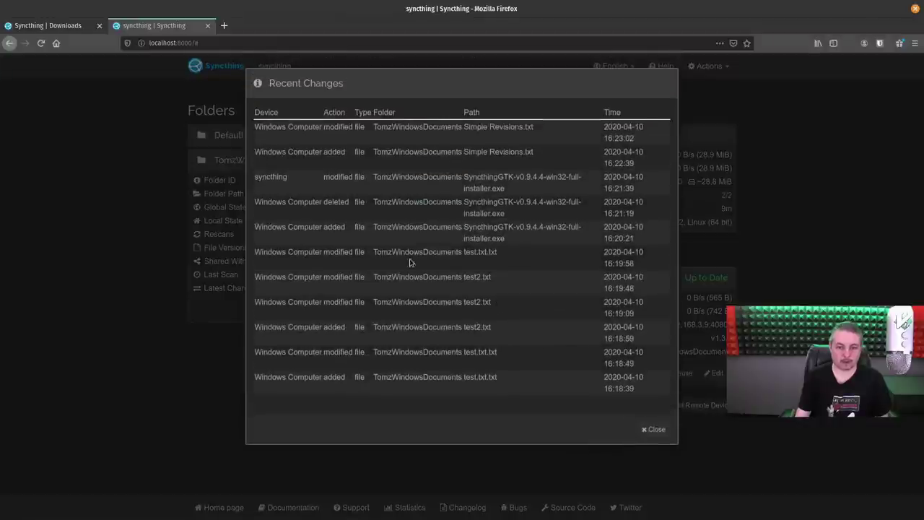
click(699, 432)
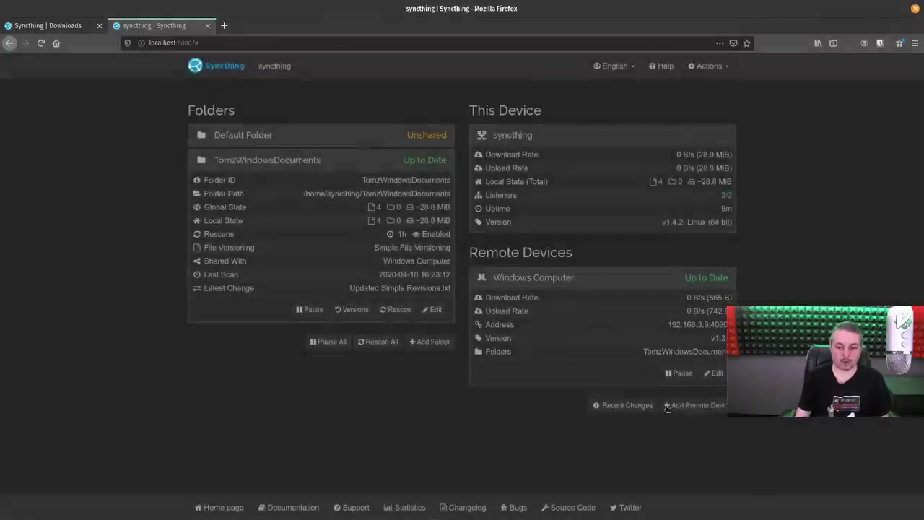
click(625, 405)
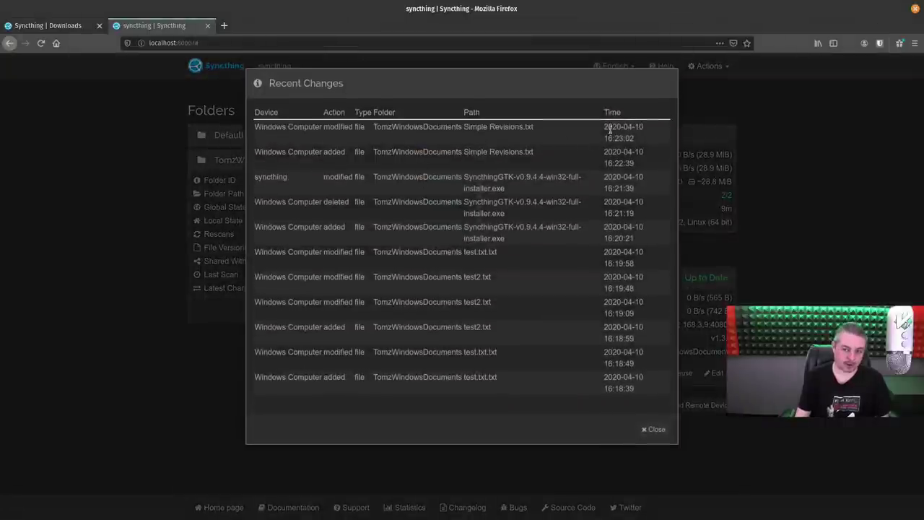
click(662, 90)
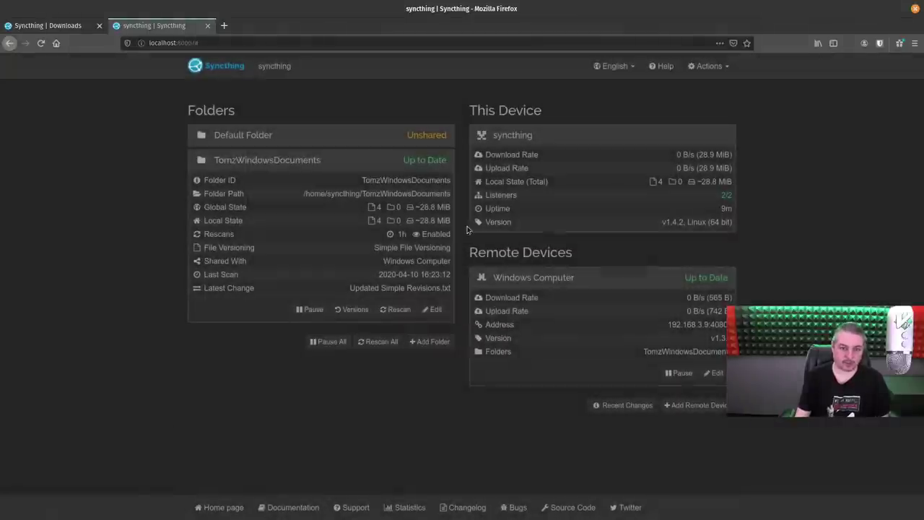
Confirm Simple Revisions.txt has a restorable 16:23:02 older version
click(351, 311)
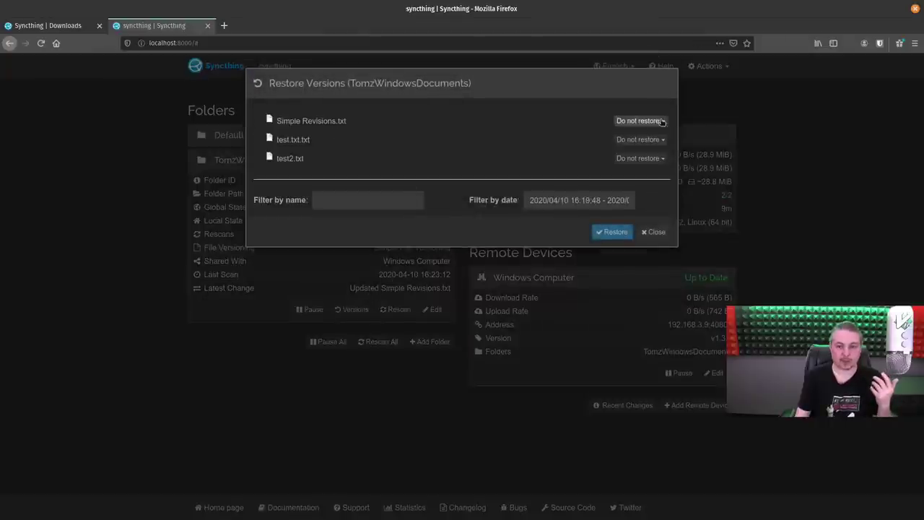
click(641, 120)
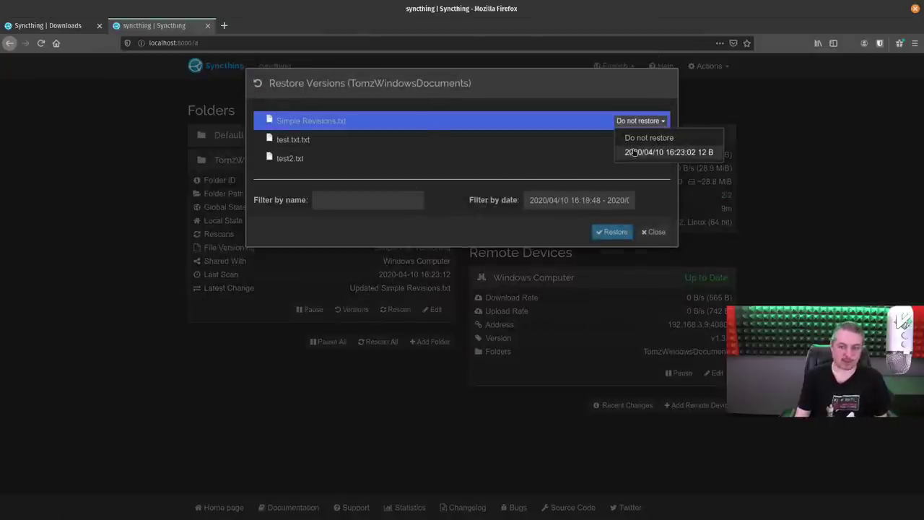
key(Escape)
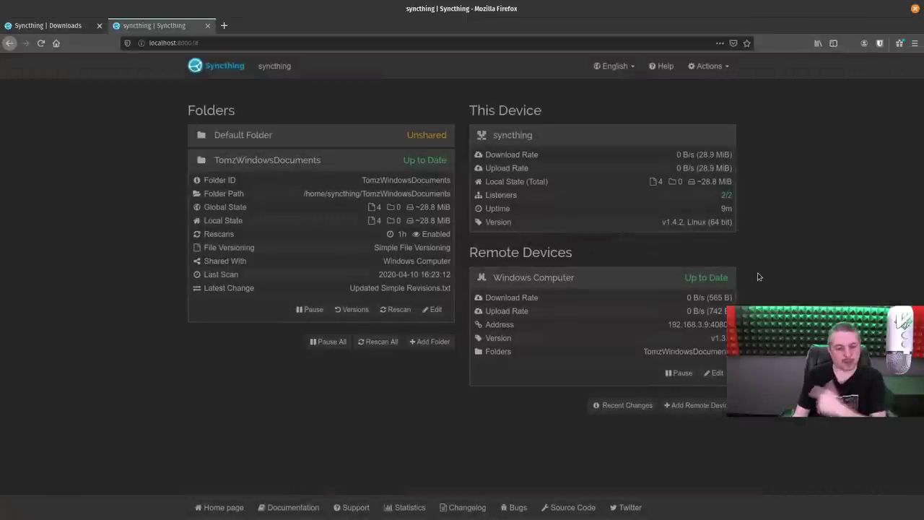
key(ctrl+alt+Down)
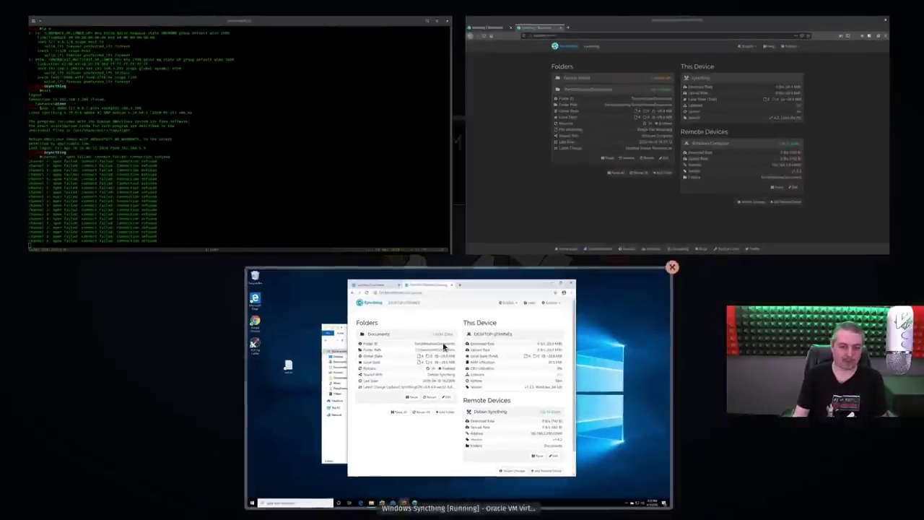
On the Windows PC, edit Simple Revisions to read 'Revision 4', save it, and close Notepad
click(443, 347)
click(203, 263)
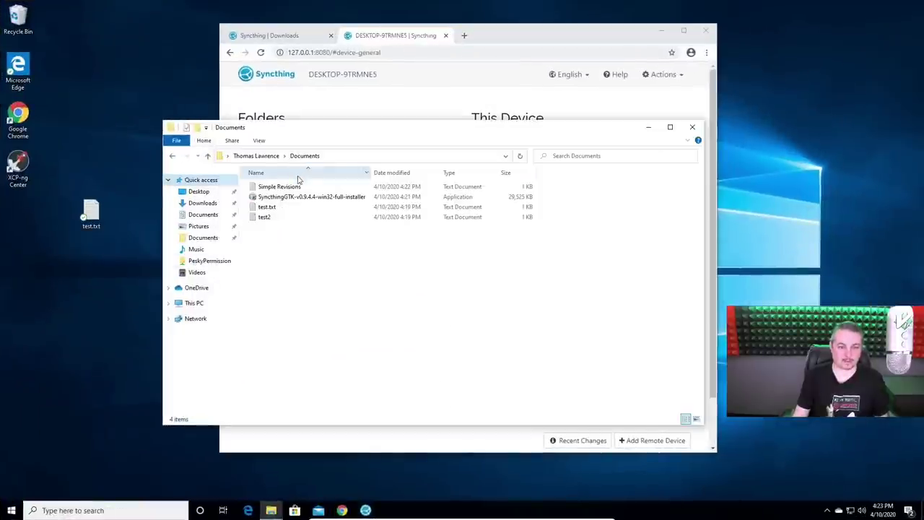
double_click(296, 186)
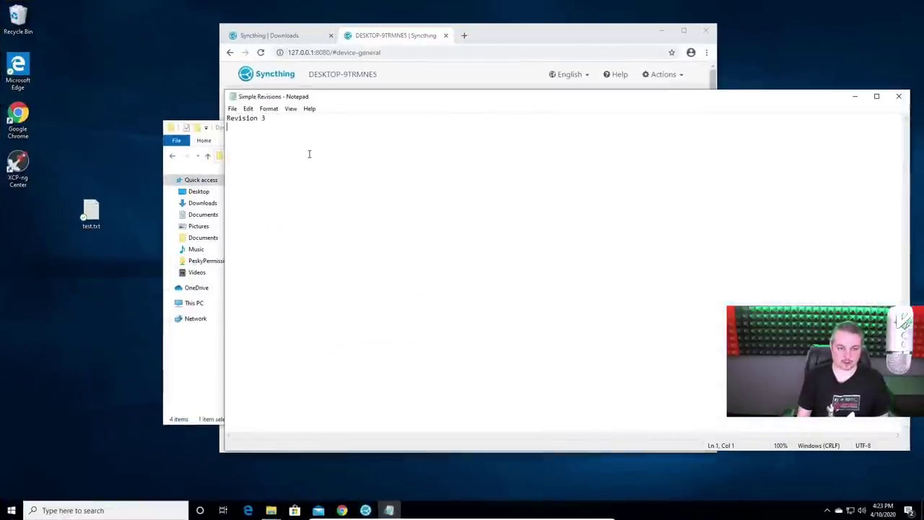
key(End)
key(shift+Left)
text(4)
key(ctrl+End)
key(ctrl+s)
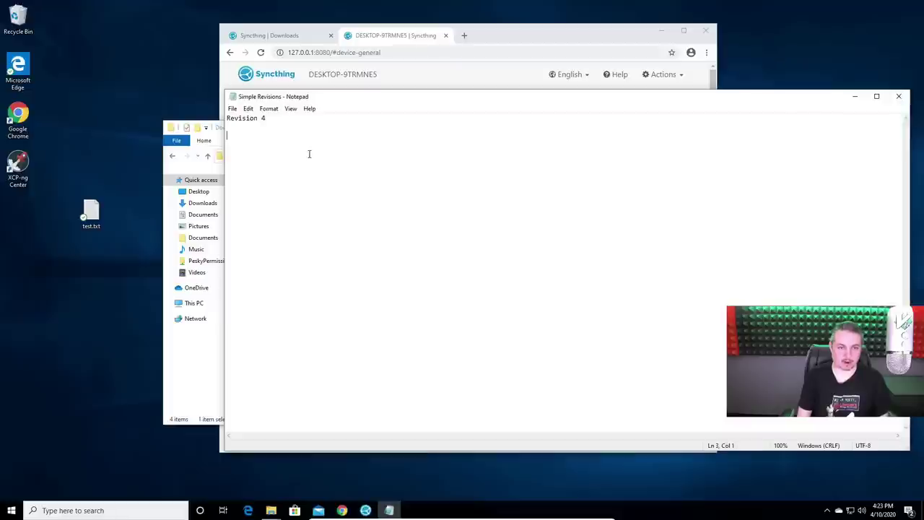
click(899, 96)
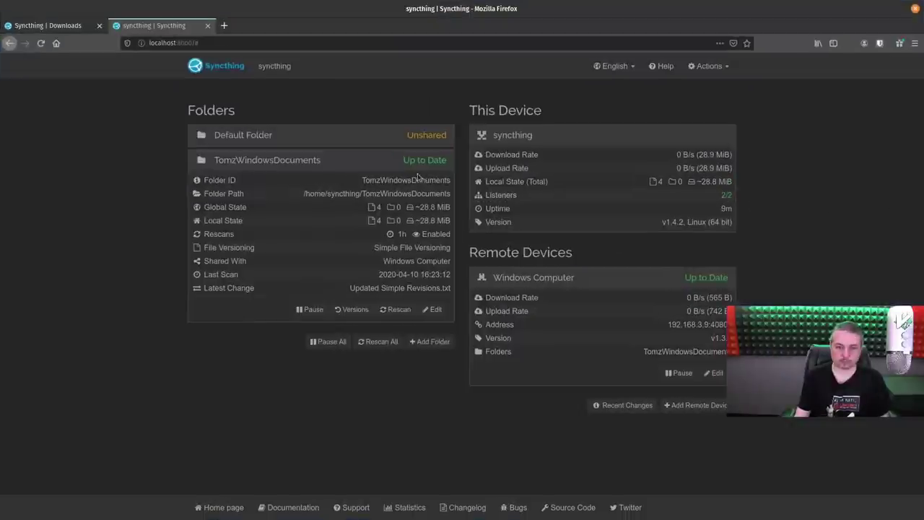
Verify Simple Revisions.txt versions 16:23:57 and 16:23:02, then collapse TomzWindowsDocuments
click(352, 309)
click(641, 120)
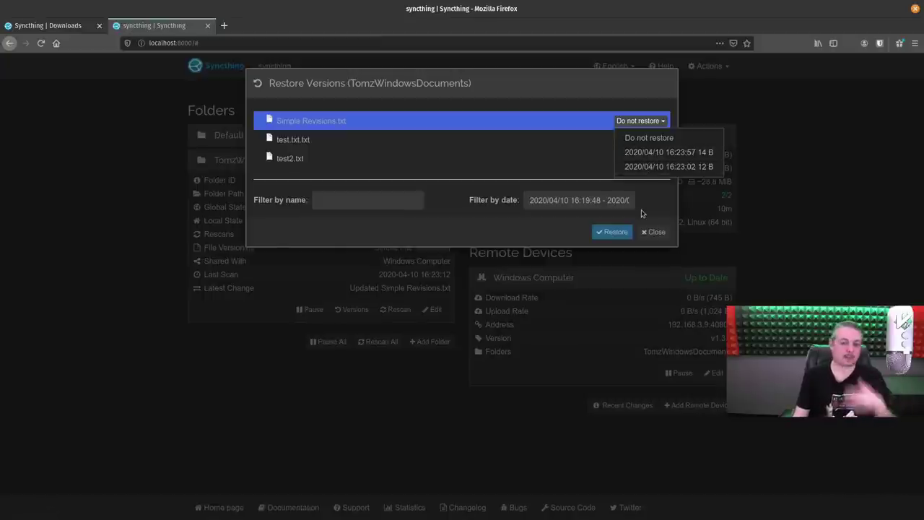
click(654, 232)
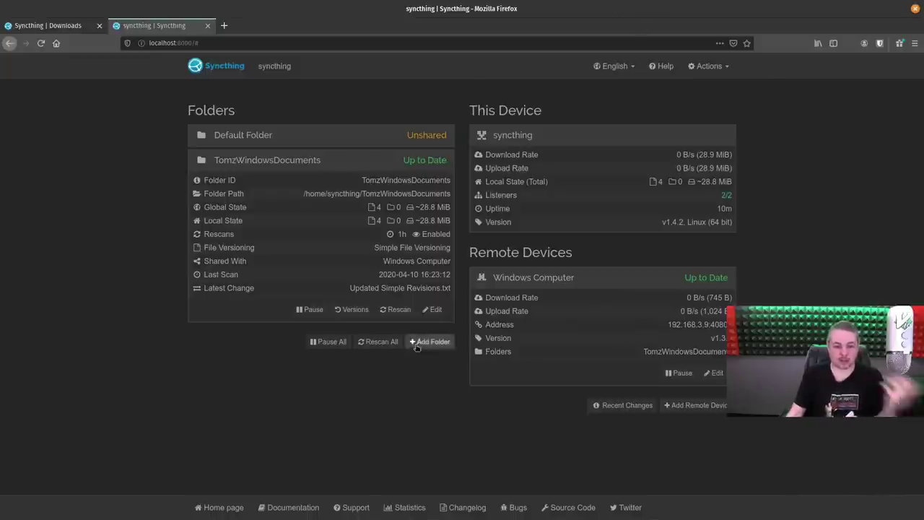
click(316, 161)
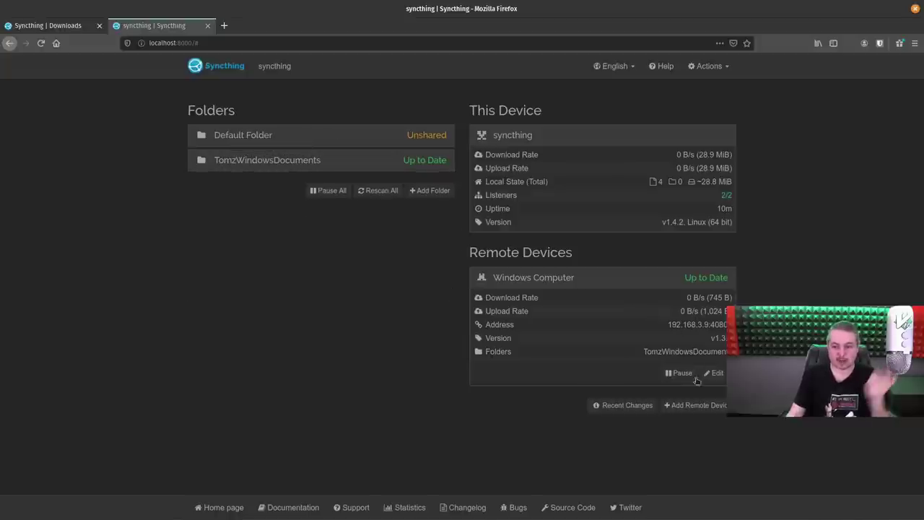
click(717, 373)
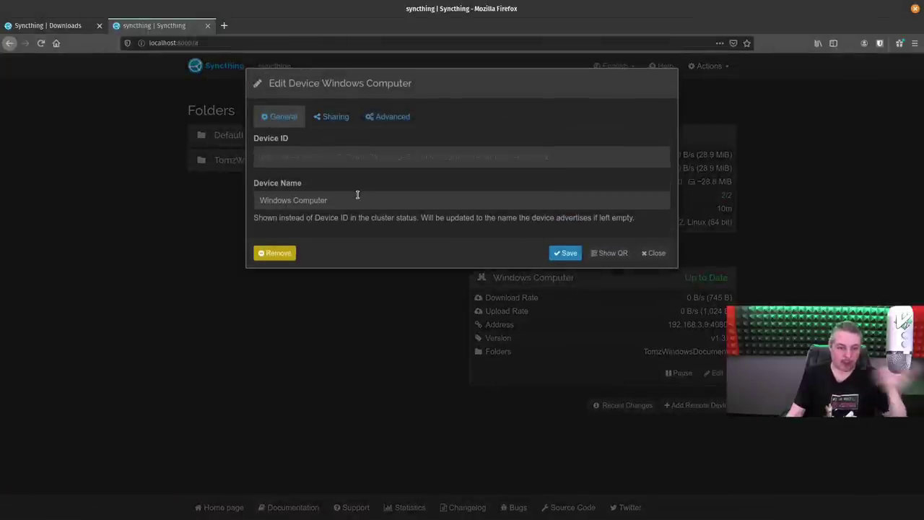
click(345, 116)
click(379, 116)
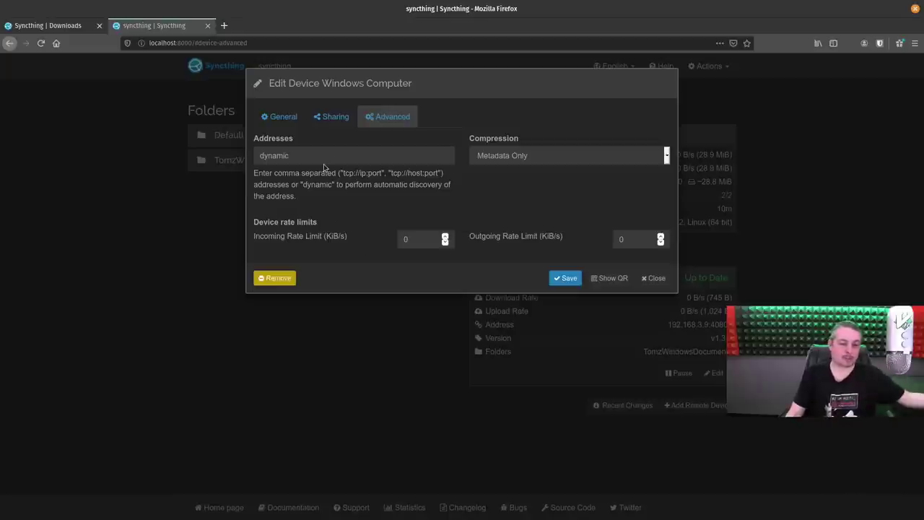
click(656, 277)
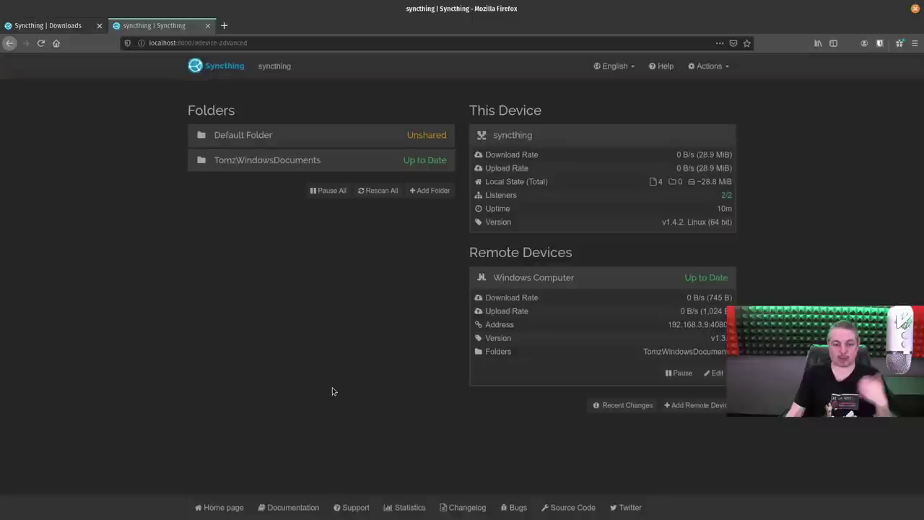
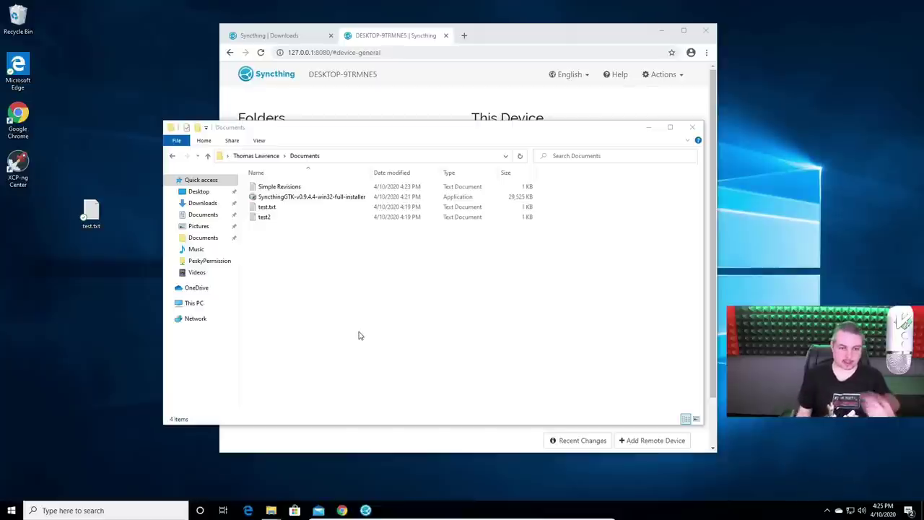
Bring the Syncthing overview forward and open the Edit Device dialog for Debian Syncthing
click(483, 100)
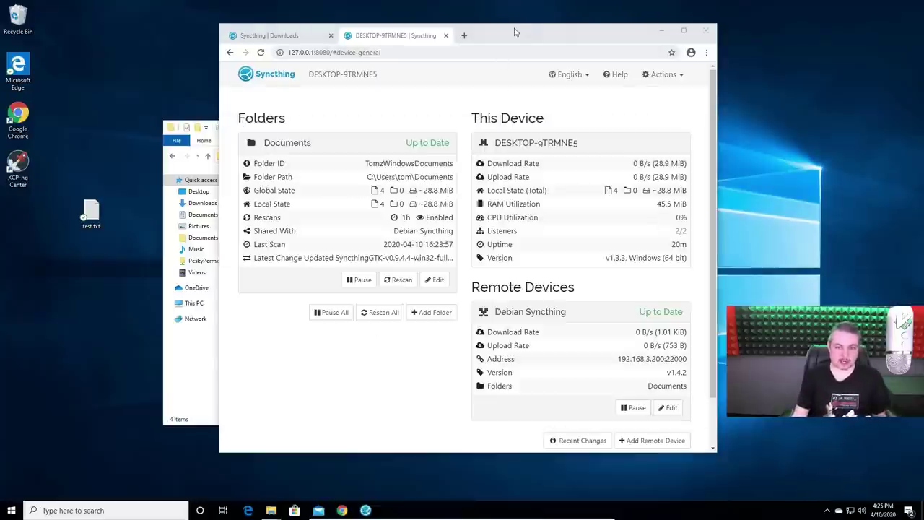
click(553, 315)
click(553, 319)
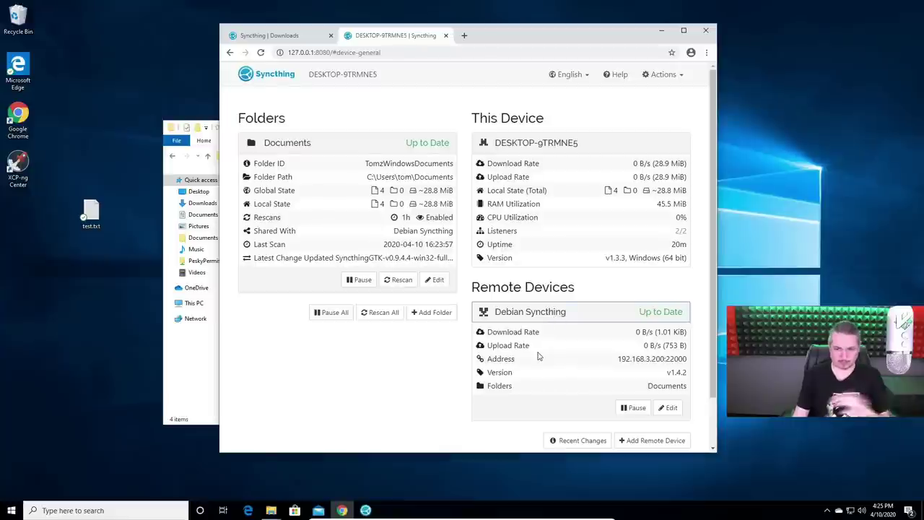
mouse_move(630, 363)
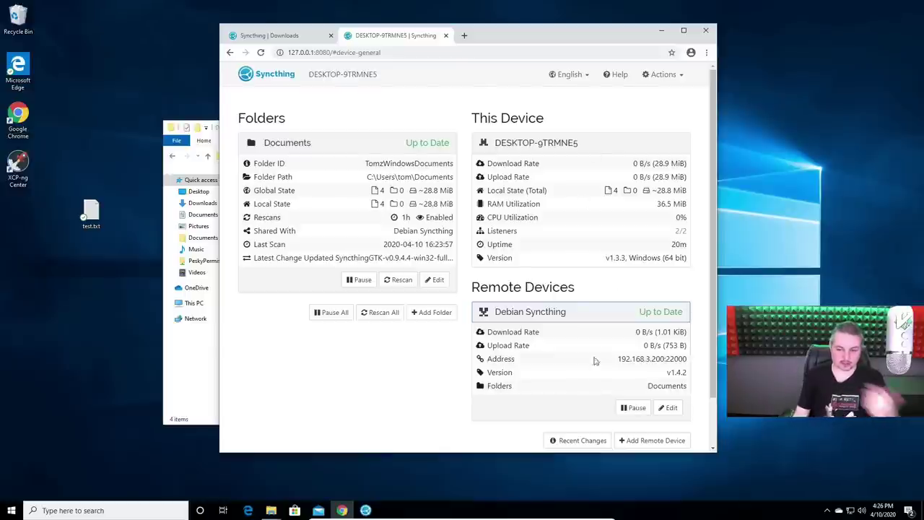
click(669, 407)
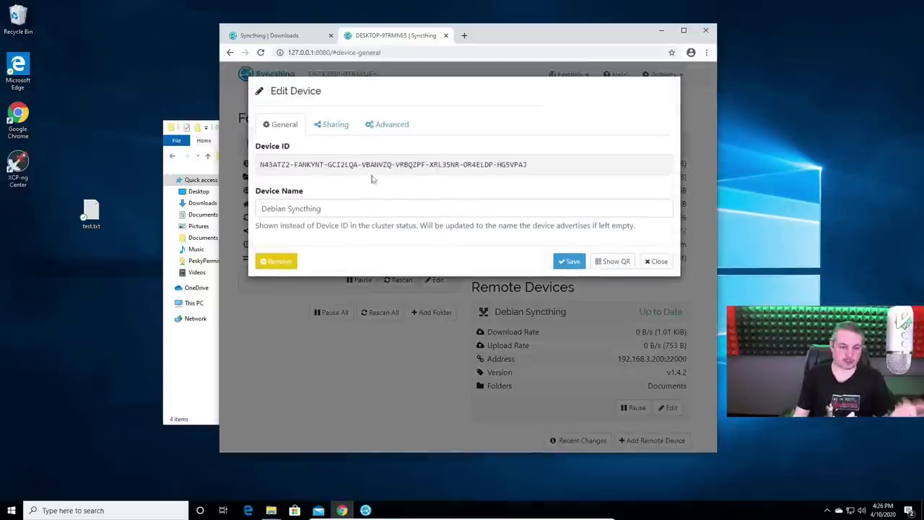
click(385, 125)
click(376, 165)
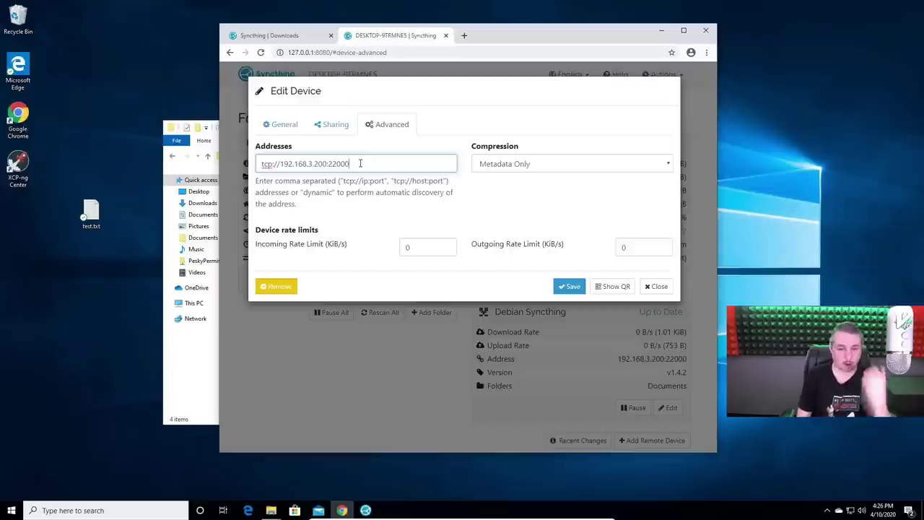
key(Home)
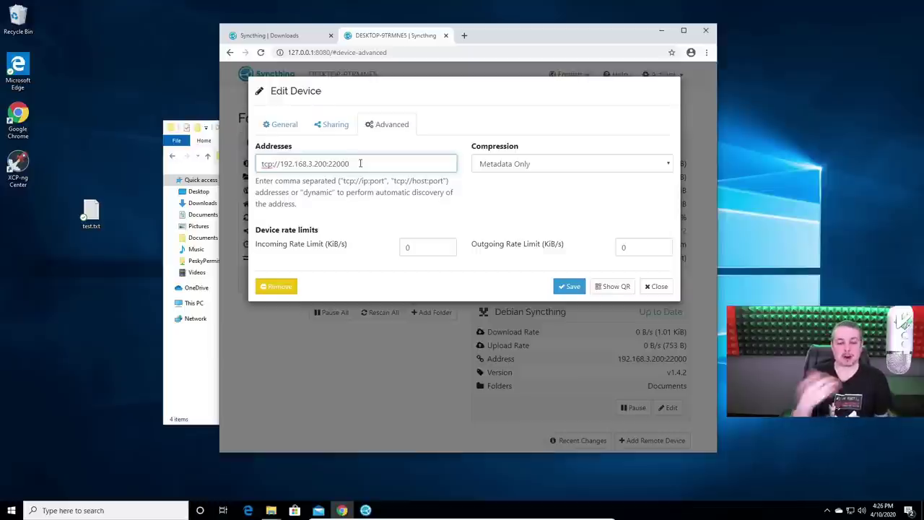
double_click(361, 163)
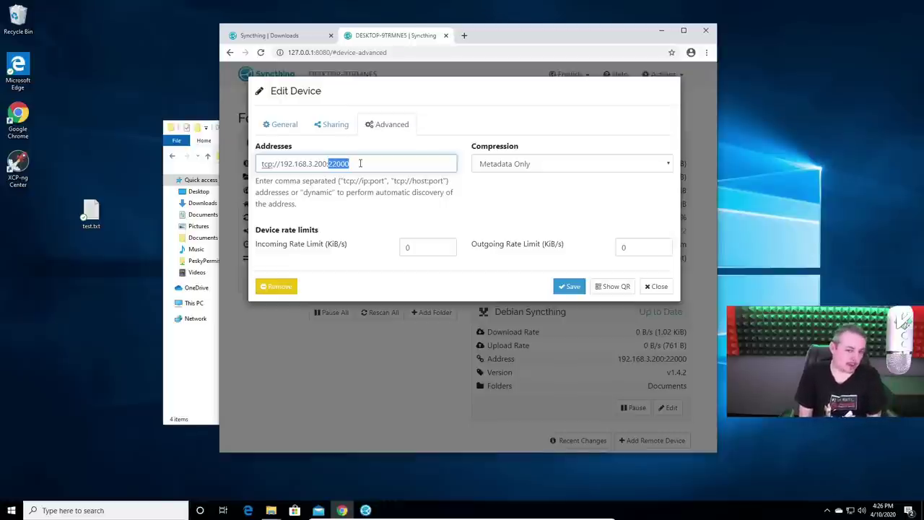
click(655, 285)
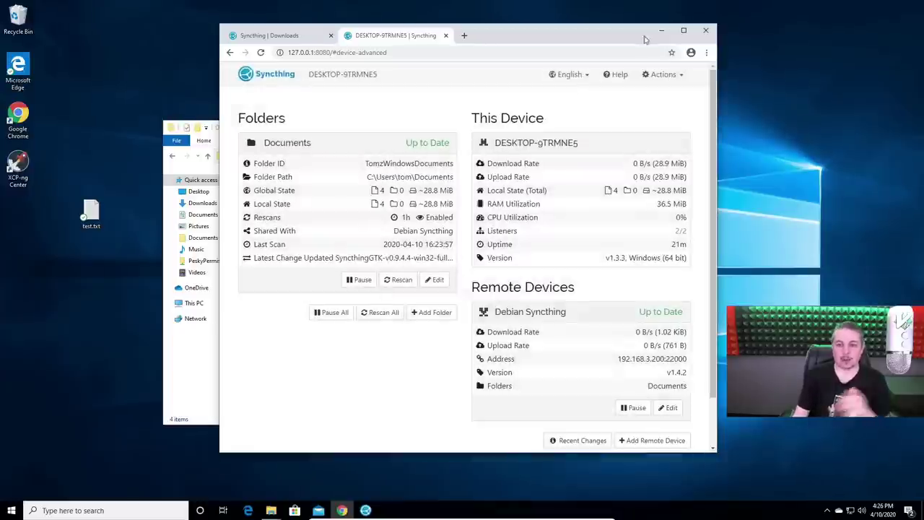
drag(589, 38, 614, 31)
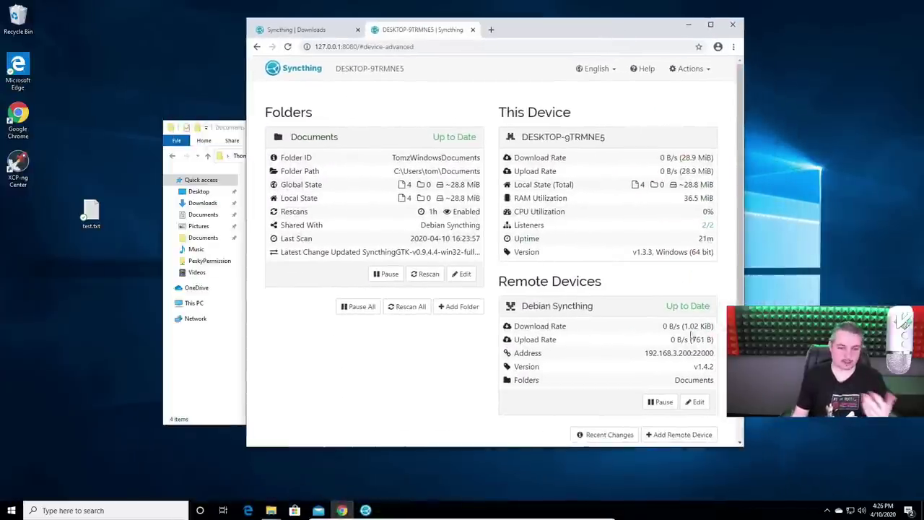
In the server terminal, switch to the syncthing user and list its home directory
key(super)
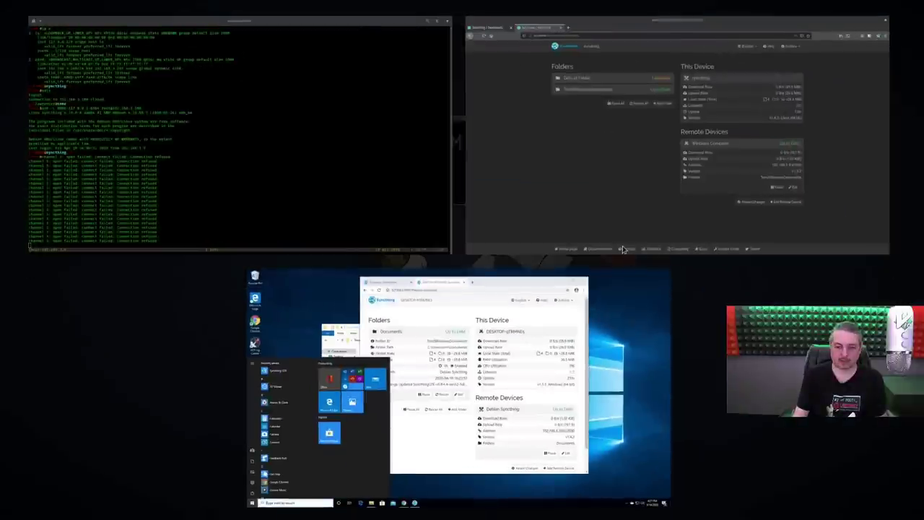
click(322, 200)
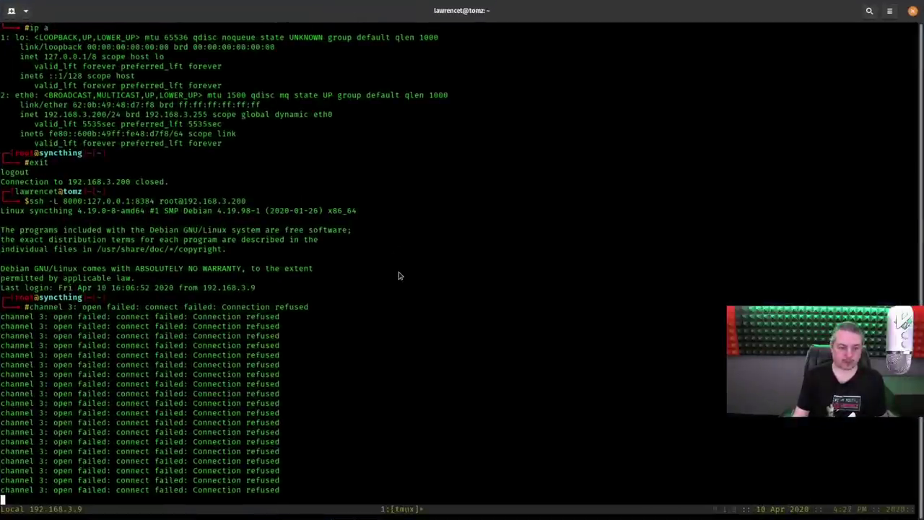
key(Return)
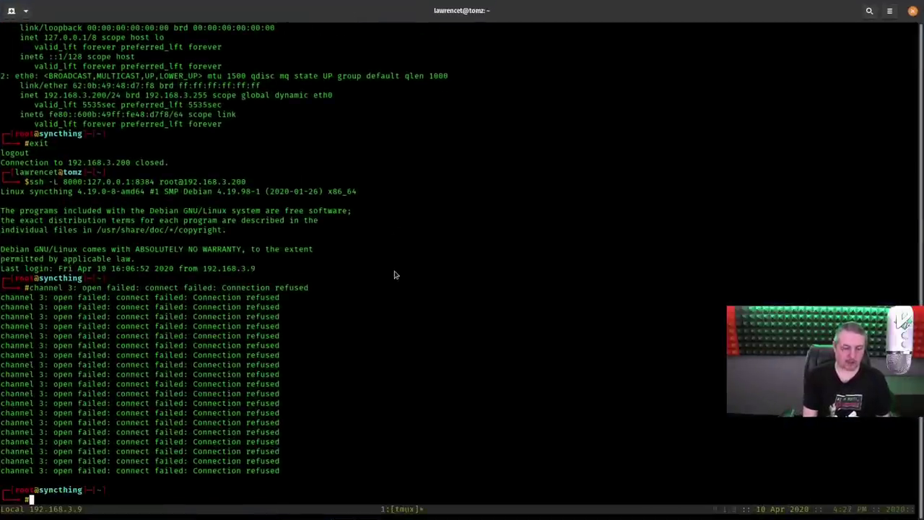
text(su)
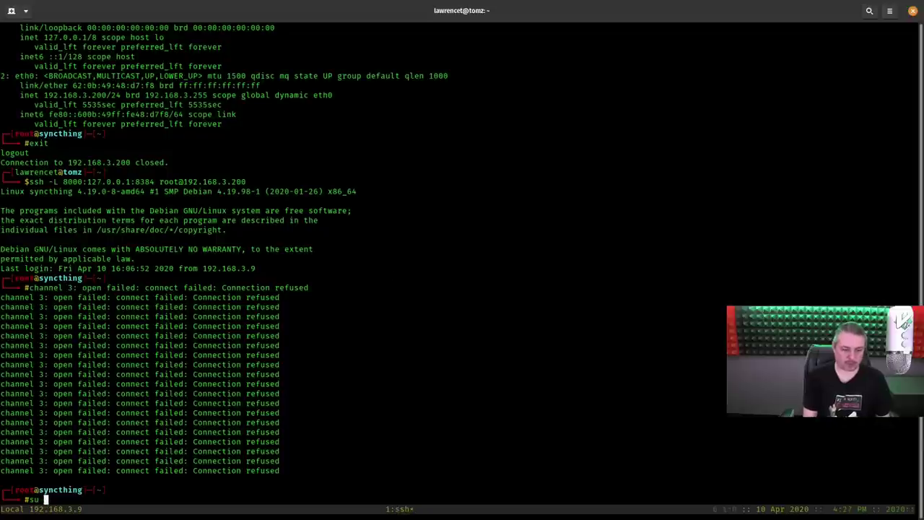
text( syncth)
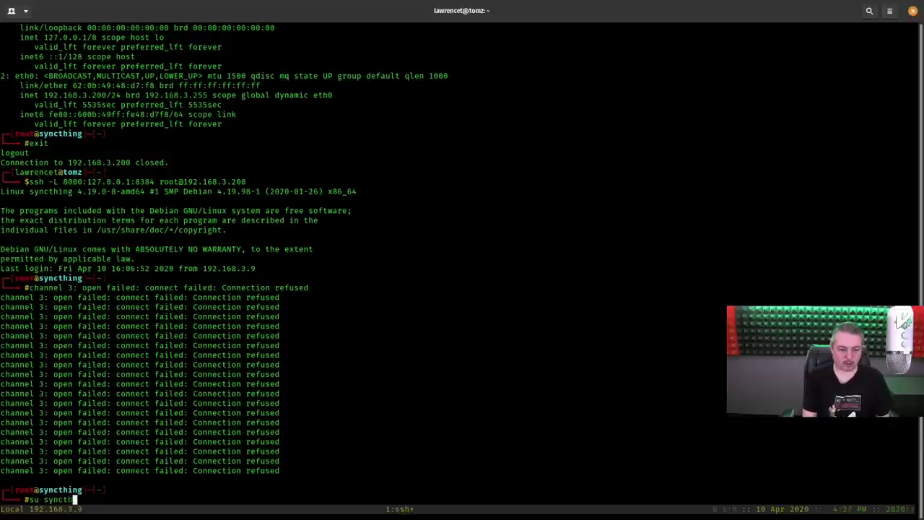
text(ing)
key(Return)
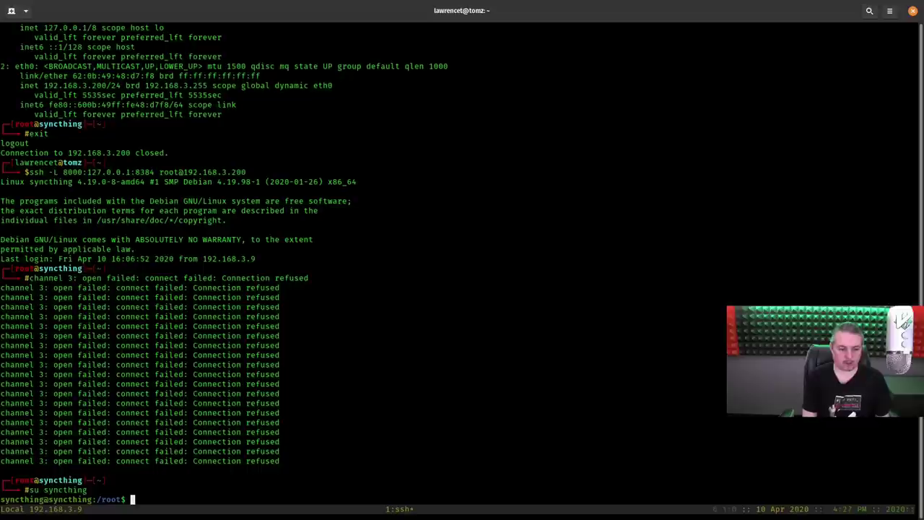
text(cd)
key(Return)
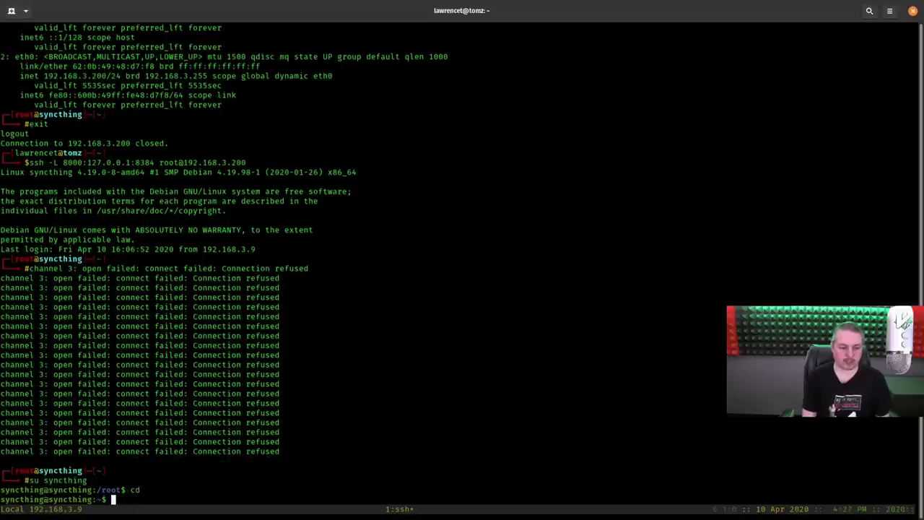
text(ls)
key(Return)
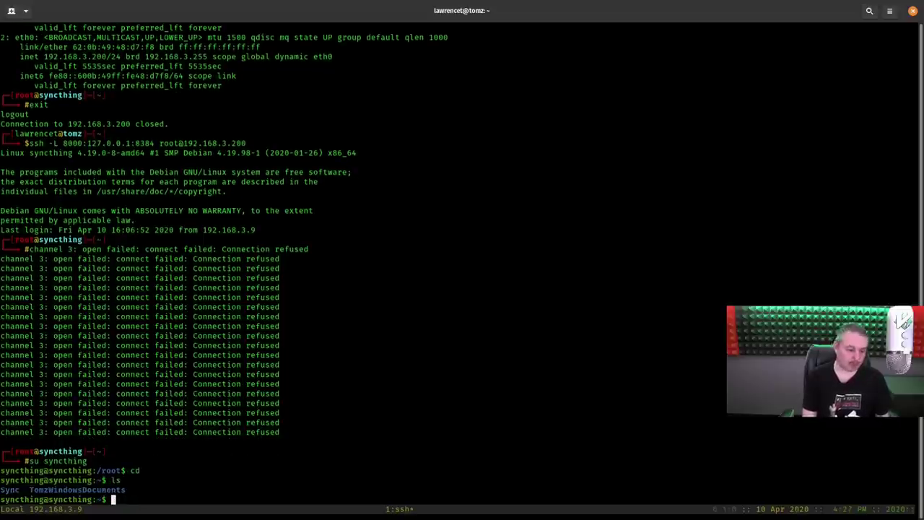
Enter TomzWindowsDocuments and copy test2.txt to test3.txt
text(cd T)
key(Tab)
key(Return)
text(ls)
key(Return)
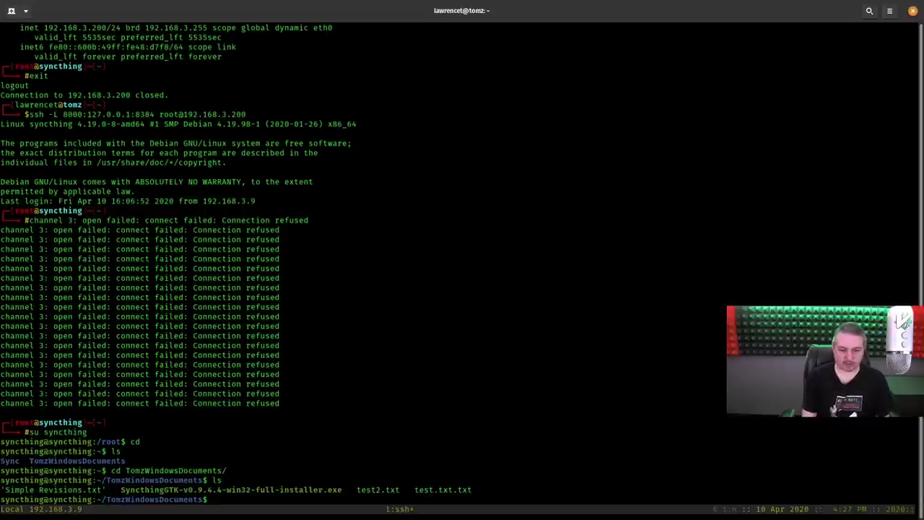
text(cp)
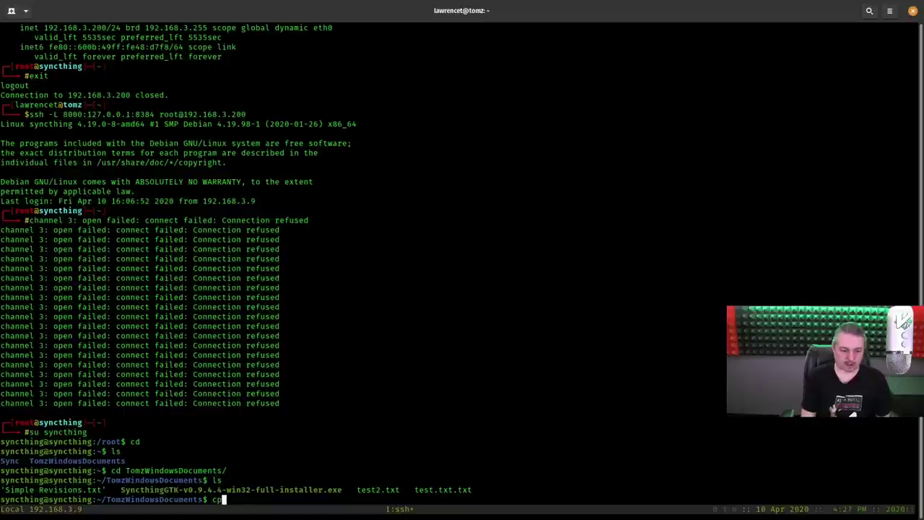
text( test2.txt )
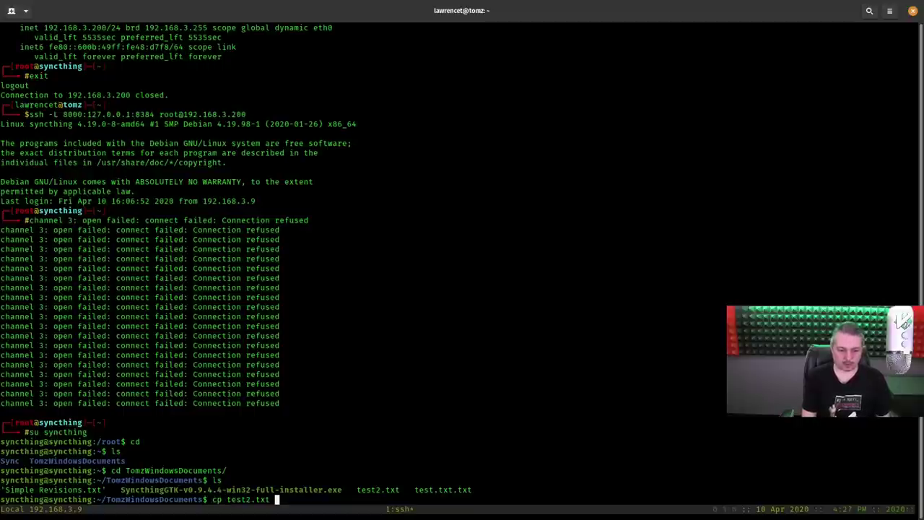
text(test)
text(3.txxt)
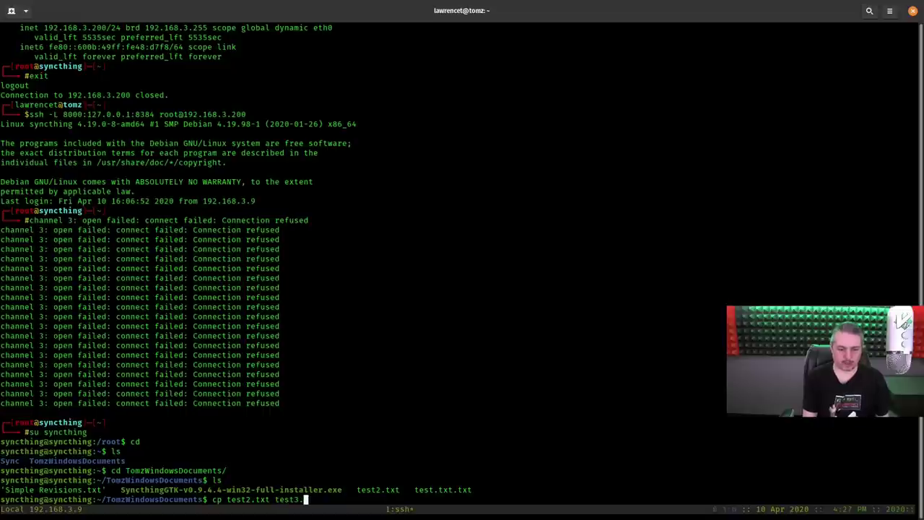
key(BackSpace)
key(BackSpace)
text(txt)
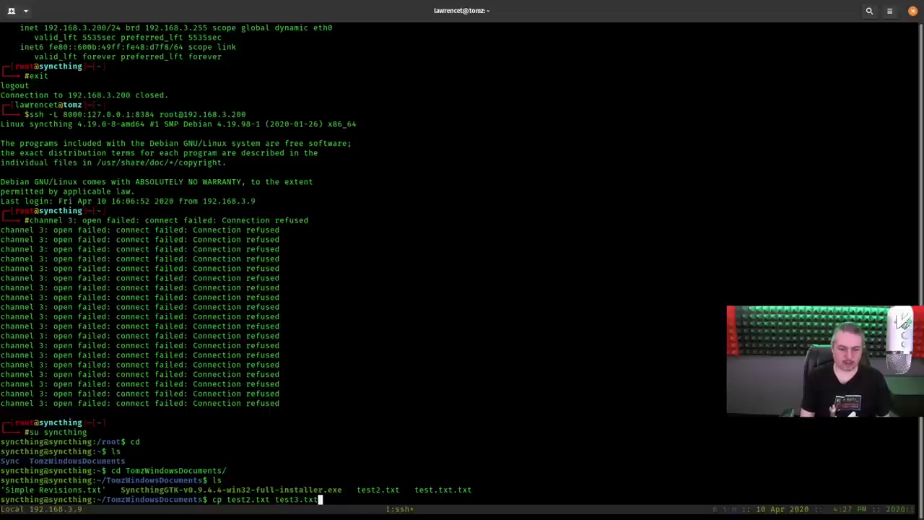
key(Return)
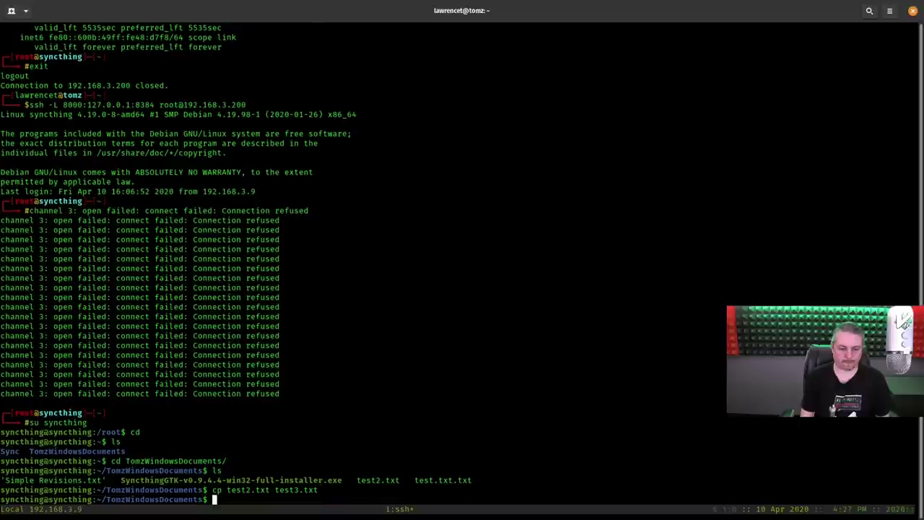
Enter the command vim test3.txt, tab-completing the file name
text(vim te)
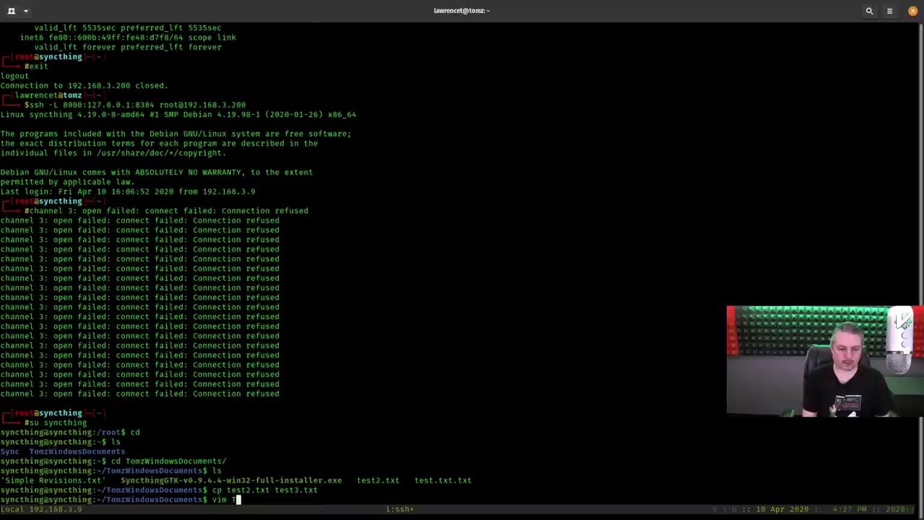
key(BackSpace)
key(BackSpace)
text(test)
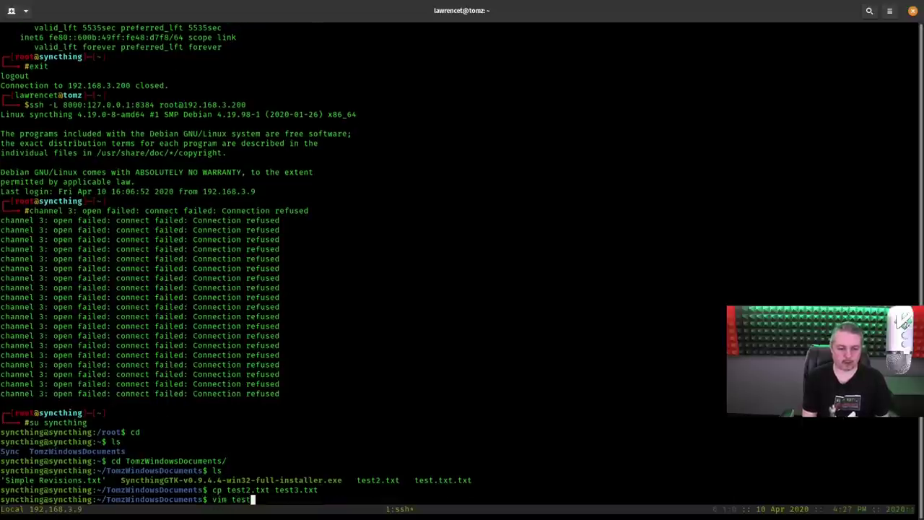
text(3)
key(Tab)
Open test3.txt in Vim, delete the old lines and change Second to Third in the title
key(Return)
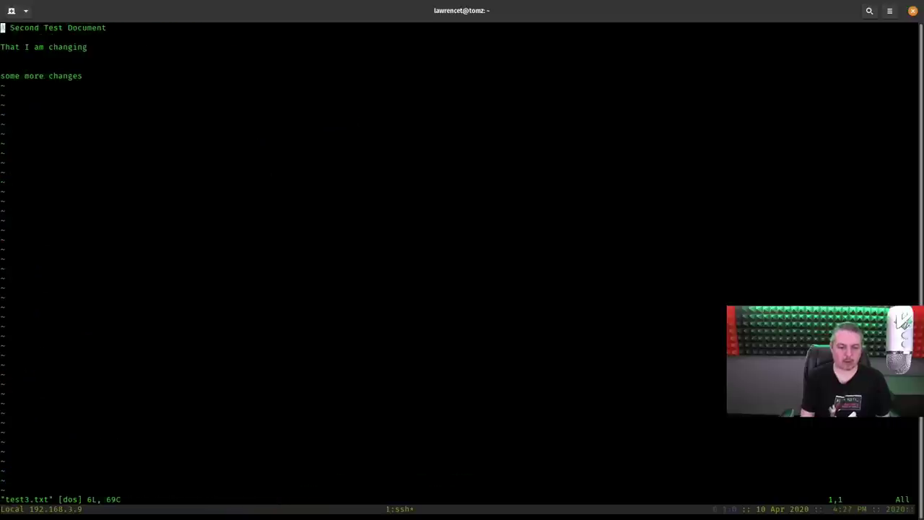
key(j)
key(j)
key(x)
key(x)
key(x)
key(x)
key(x)
key(x)
key(x)
key(x)
key(x)
key(x)
key(x)
key(x)
key(x)
key(x)
key(x)
key(x)
key(x)
key(x)
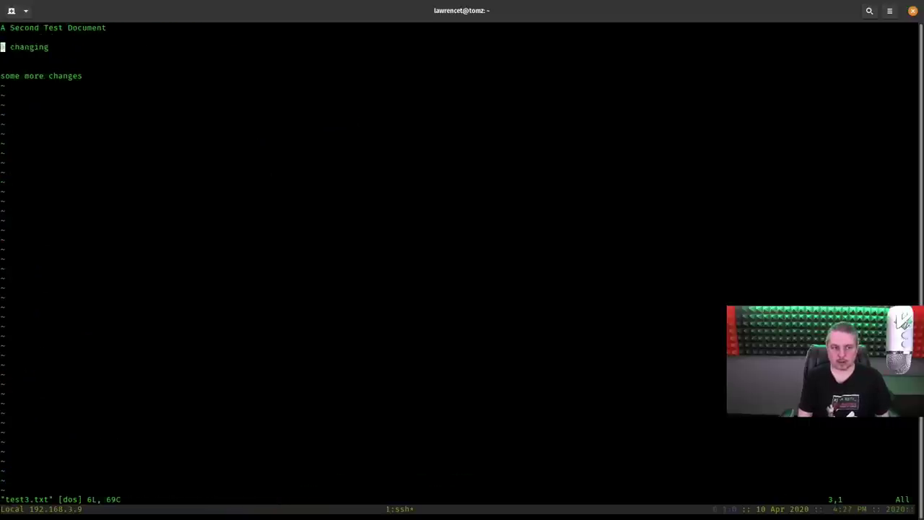
key(j)
key(j)
key(j)
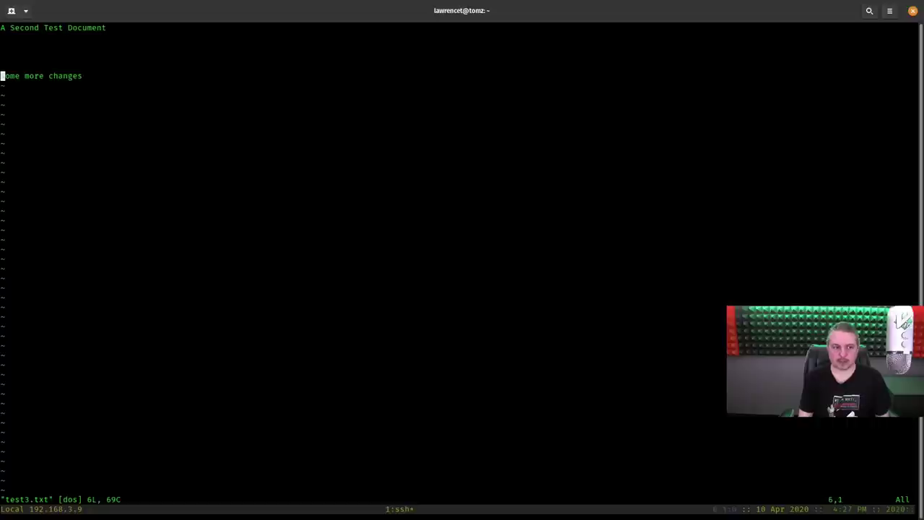
key(d)
key(d)
key(k)
key(k)
key(k)
key(k)
key(l)
key(l)
key(l)
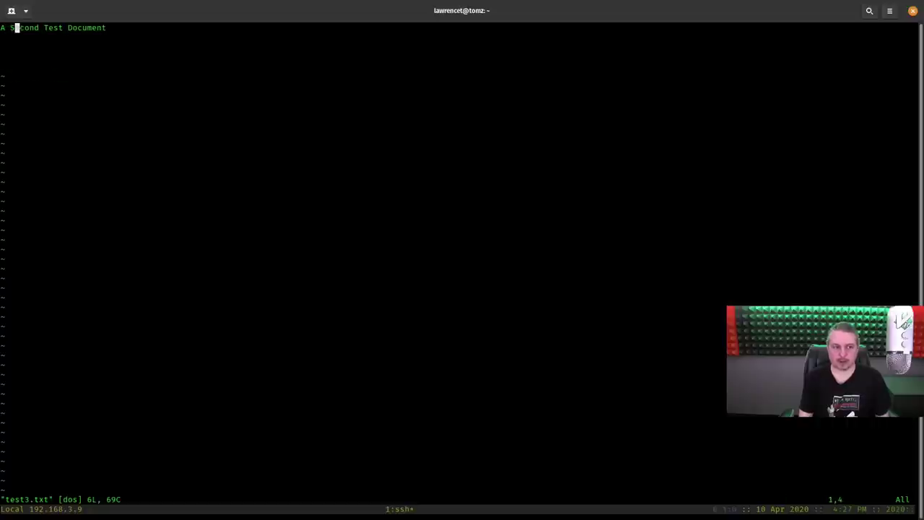
key(h)
key(x)
key(x)
key(x)
key(x)
key(x)
key(x)
key(x)
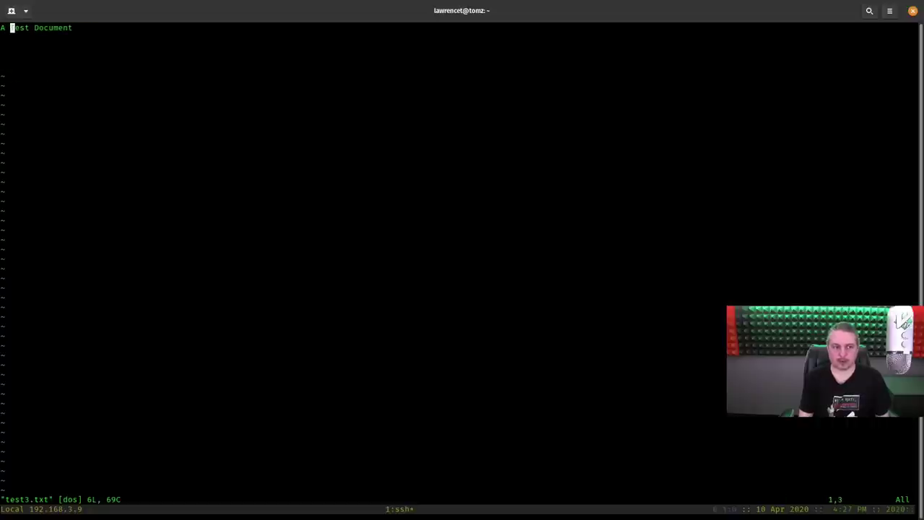
text(iThi)
text(rd)
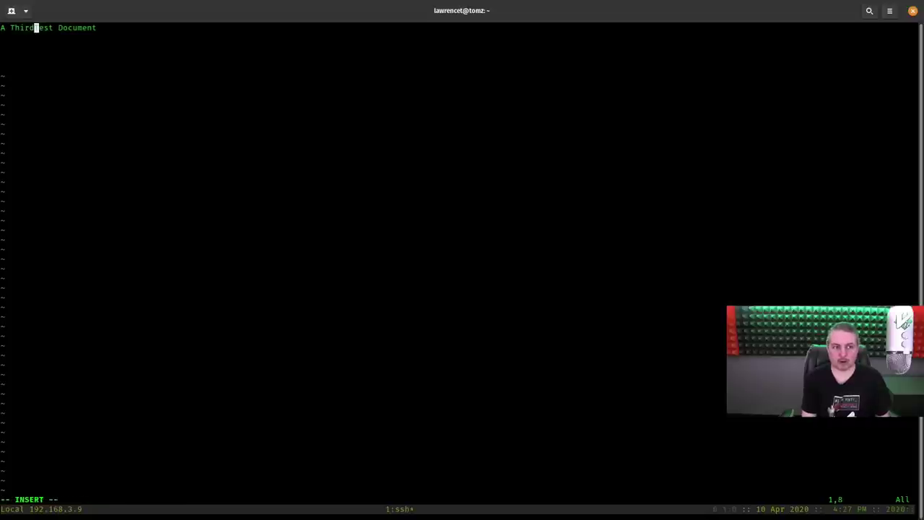
Add lines 'Edited in VIM' and ':)' below the title, then save and quit with :wq
key(End)
key(Return)
key(Return)
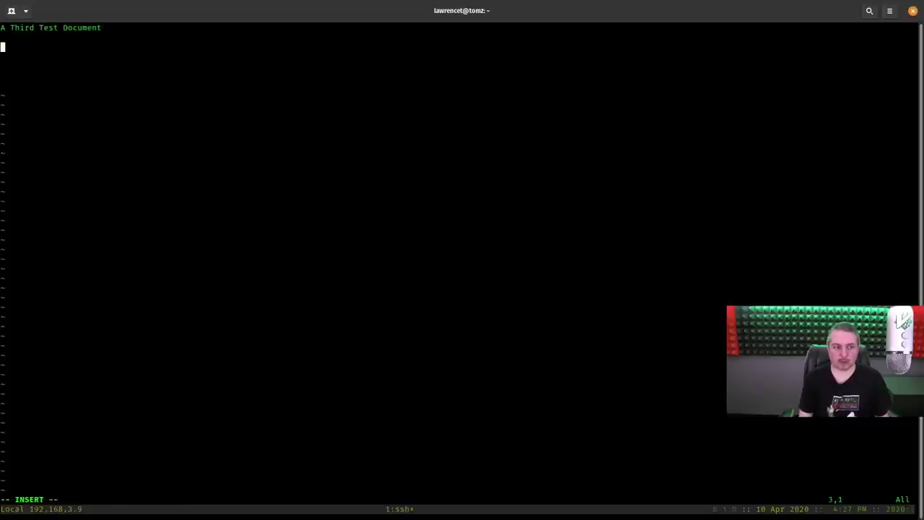
text(Edited in VIM)
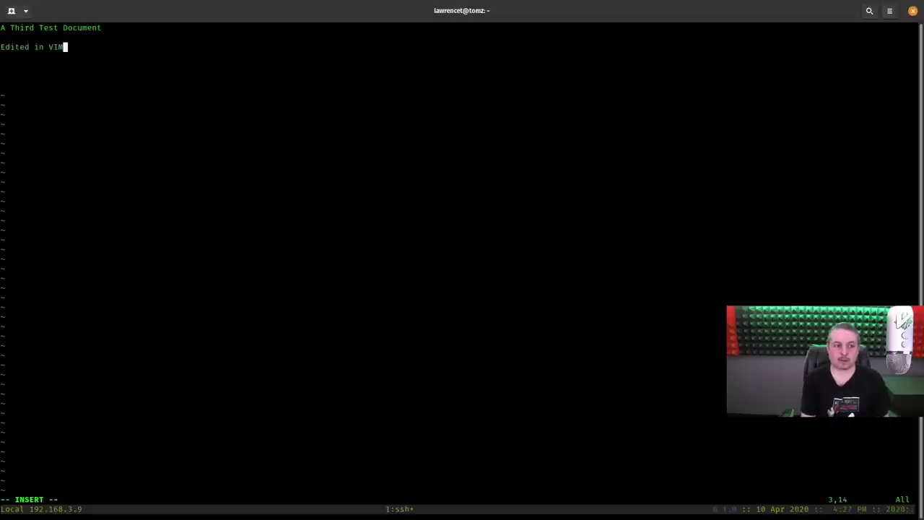
key(Return)
text(:))
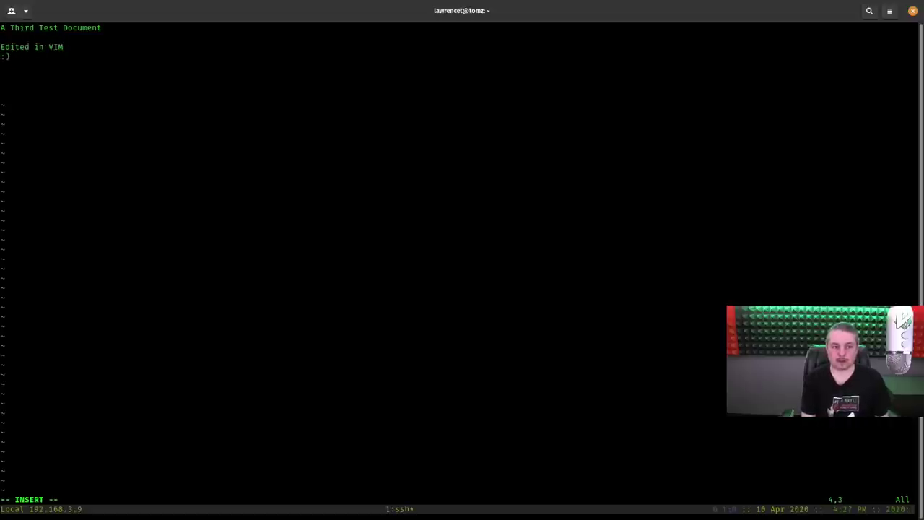
key(Return)
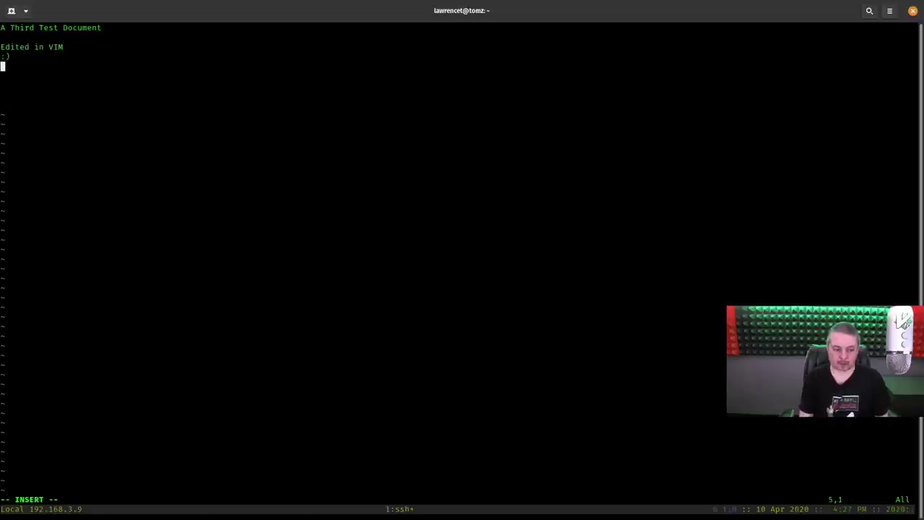
key(Escape)
text(:wq)
key(Return)
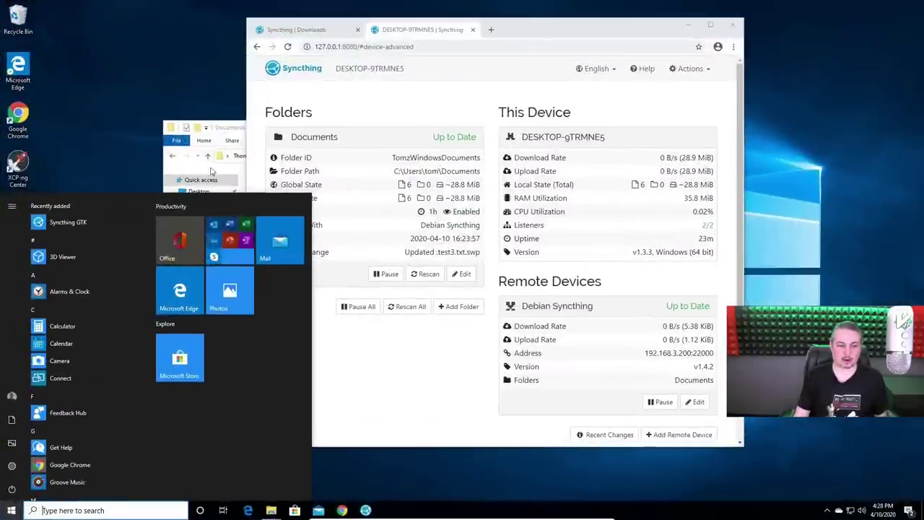
Open test3 from the Windows Documents folder in Notepad to confirm the Vim edits synced
click(205, 182)
double_click(289, 225)
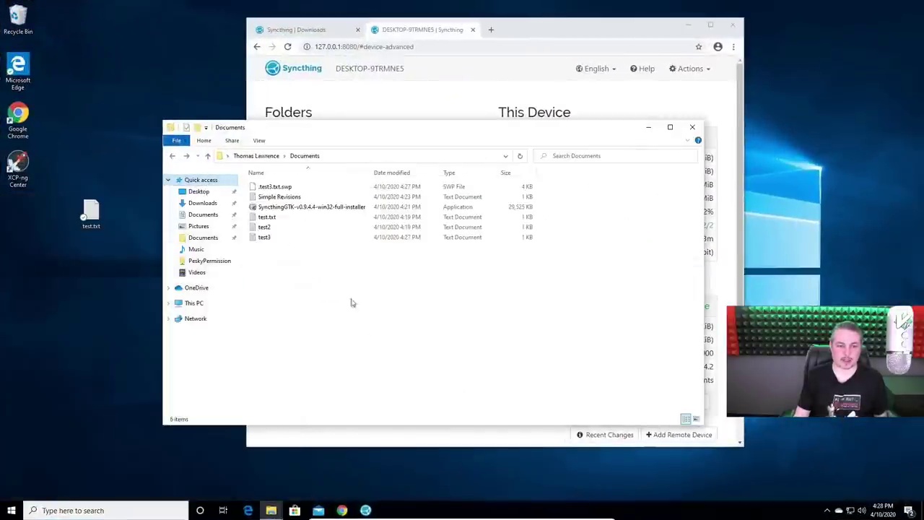
double_click(266, 241)
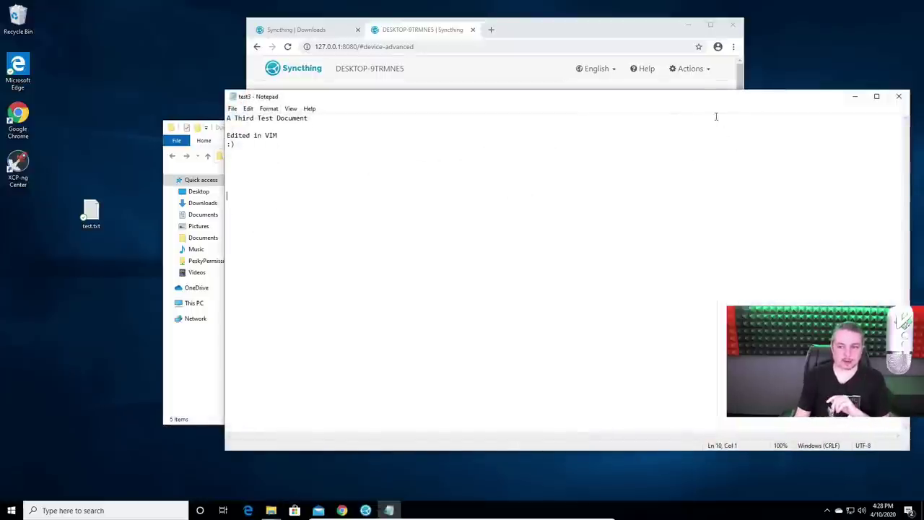
drag(704, 100, 664, 179)
click(519, 78)
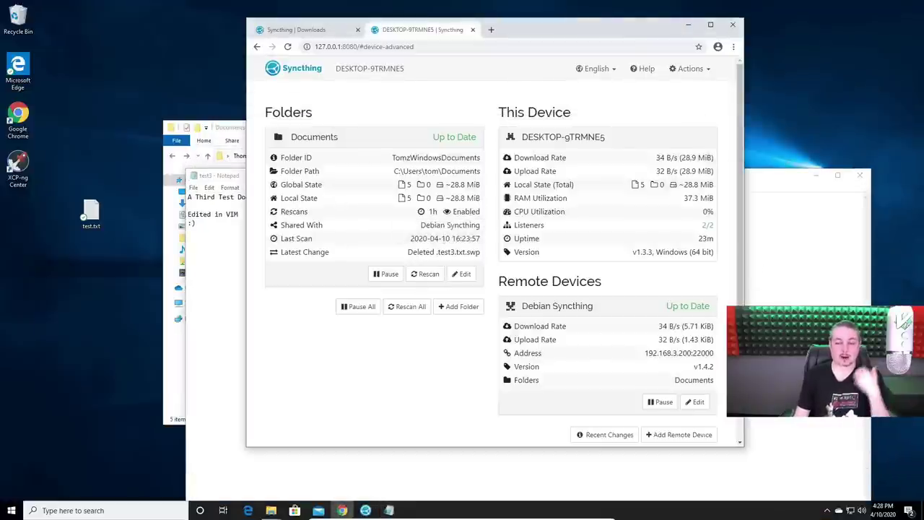
Return to the Syncthing page and collapse the Documents folder details to its summary
click(188, 273)
click(462, 98)
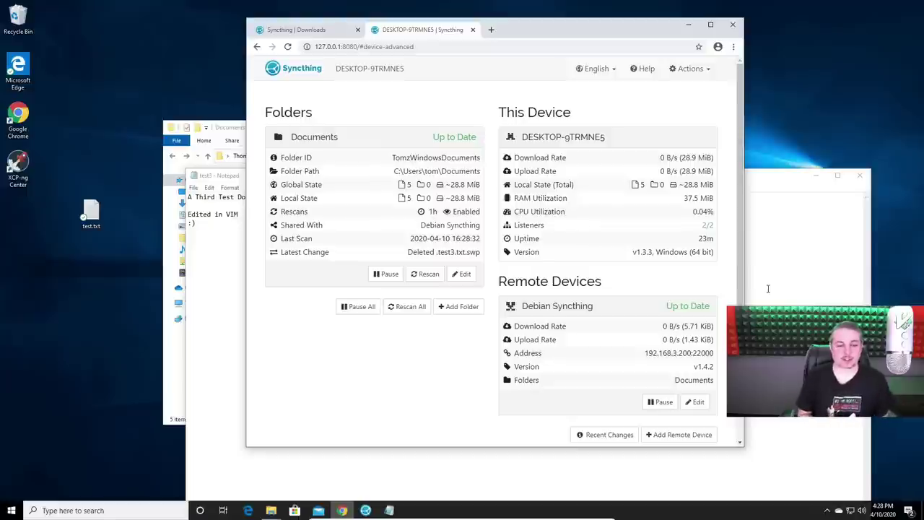
click(347, 143)
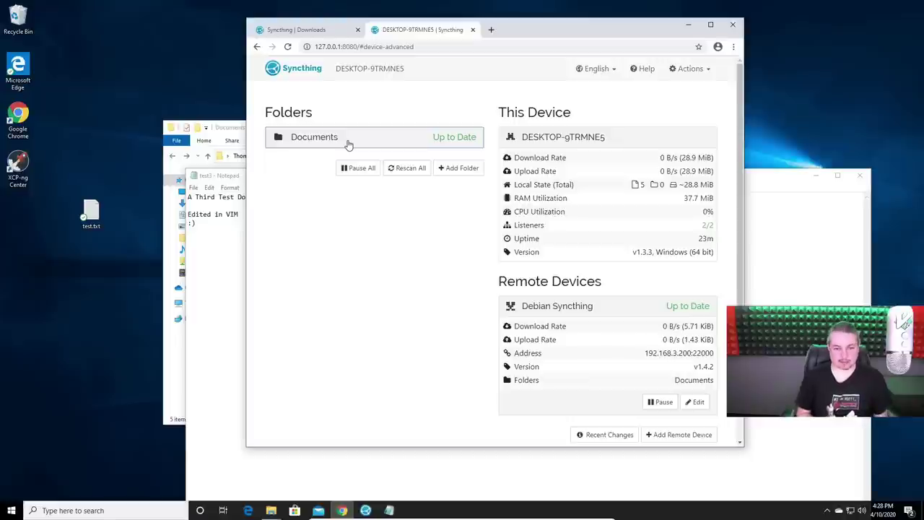
click(348, 144)
click(346, 144)
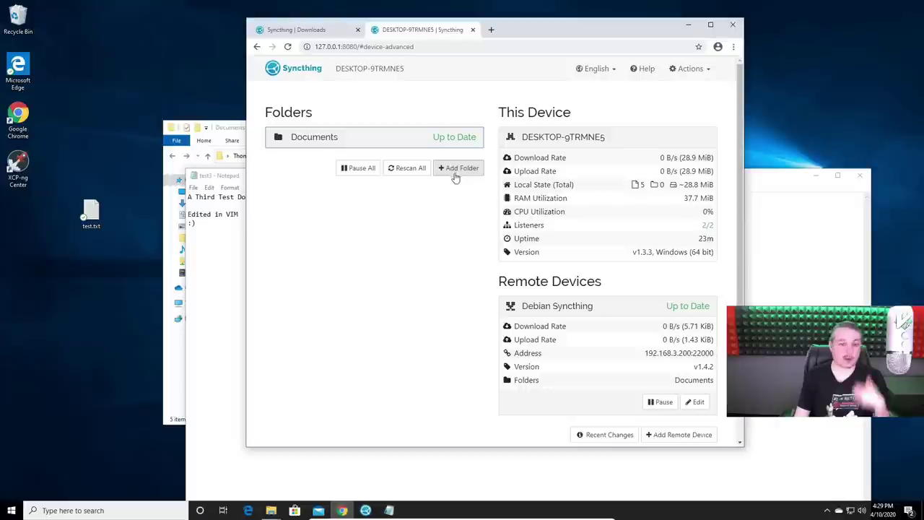
Add a new folder with label Downloads, path set to the Downloads folder, and folder ID Downloads
click(455, 176)
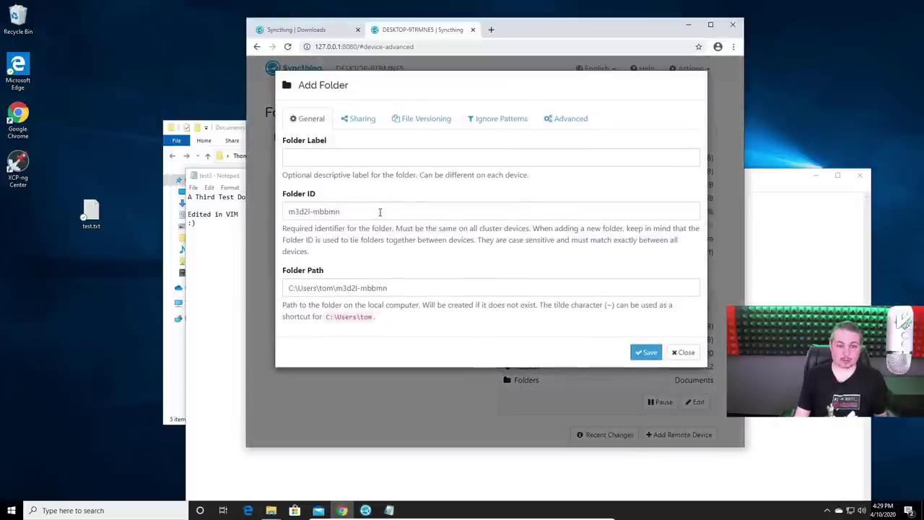
click(345, 156)
text(Down)
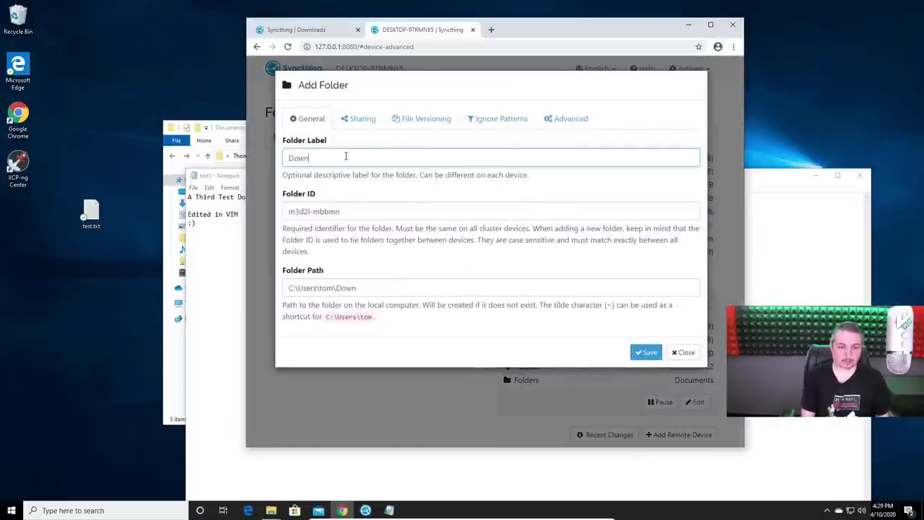
key(BackSpace)
key(BackSpace)
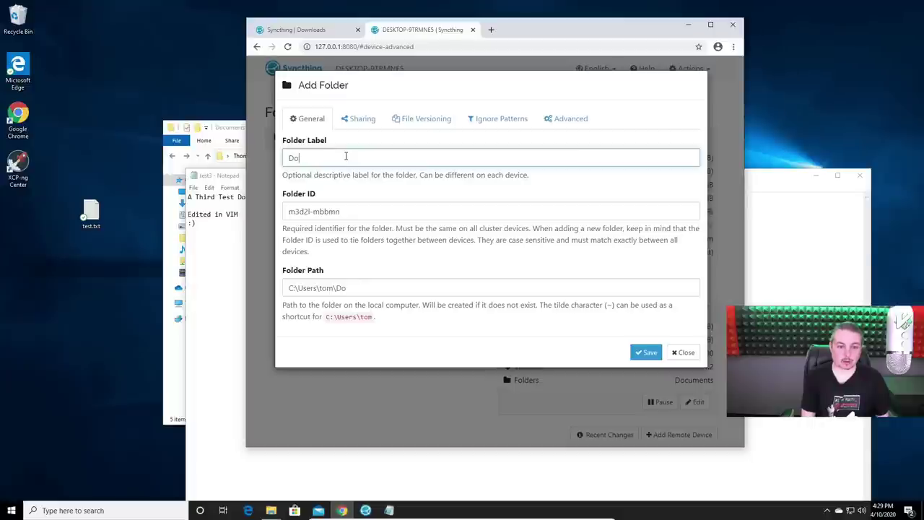
text(wnload)
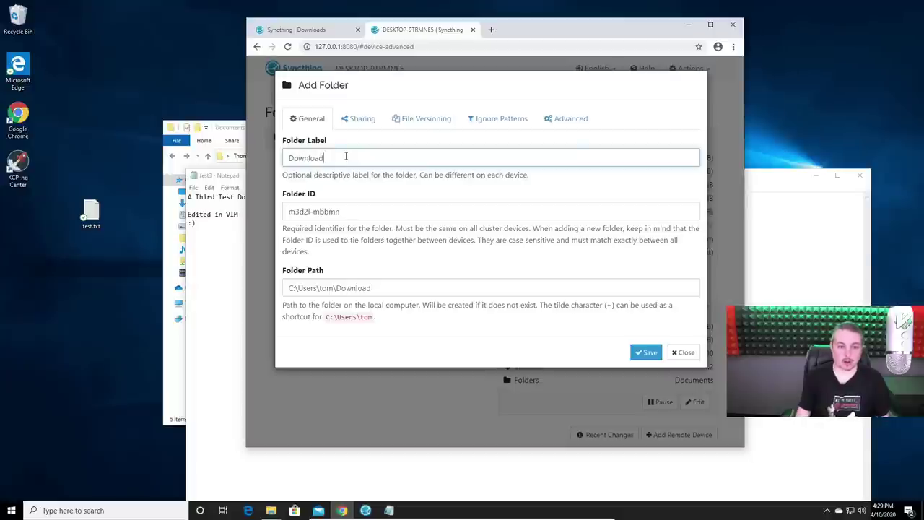
click(443, 287)
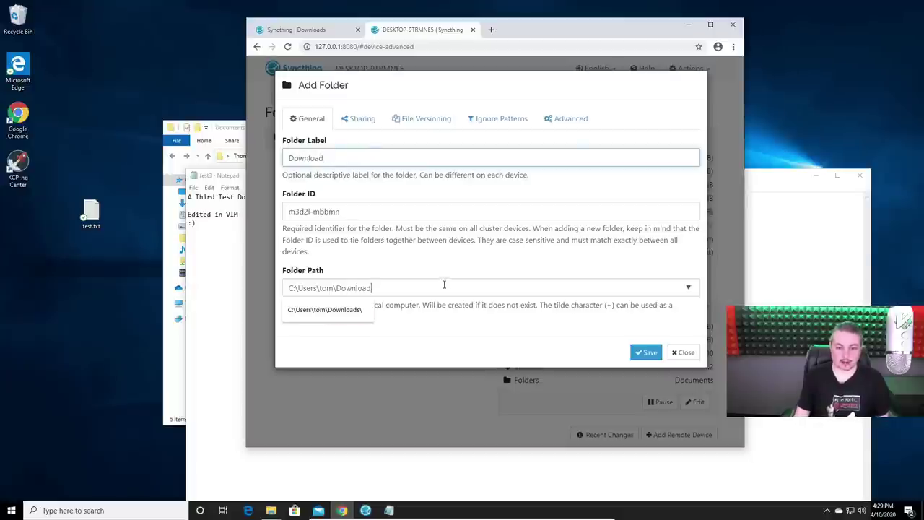
click(334, 316)
click(353, 154)
text(s)
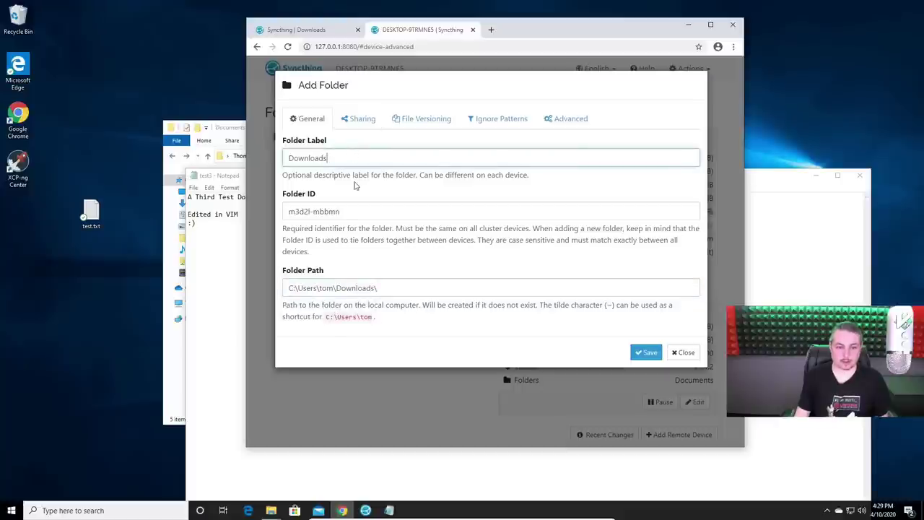
click(355, 210)
key(ctrl+a)
text(Downloa)
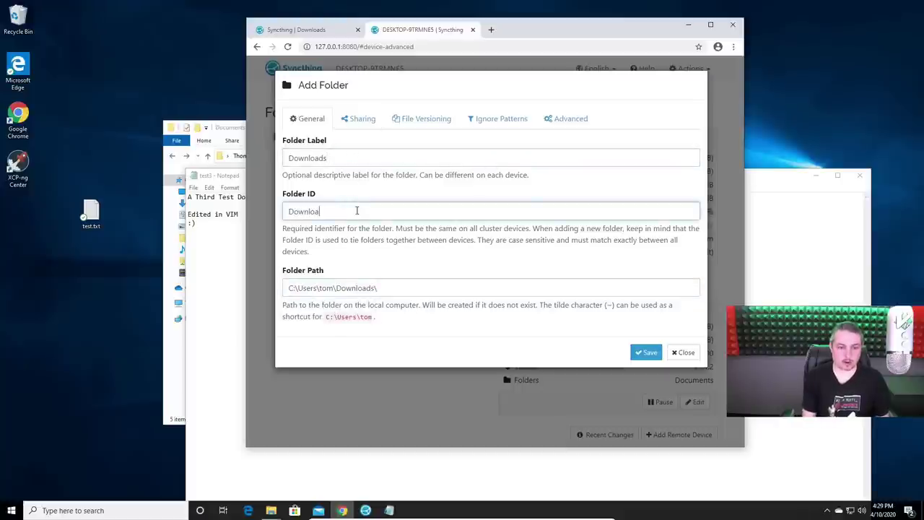
text(ds)
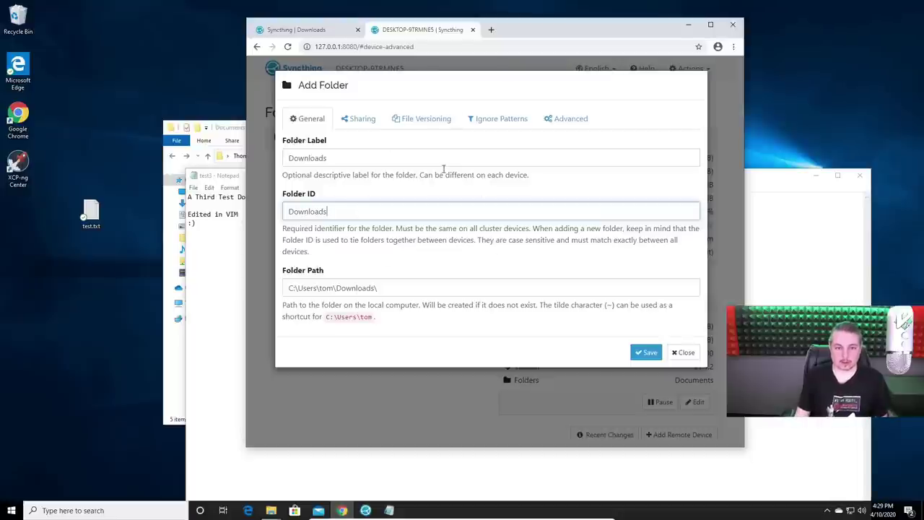
Share the Downloads folder with Debian Syncthing and save it
click(363, 120)
click(309, 177)
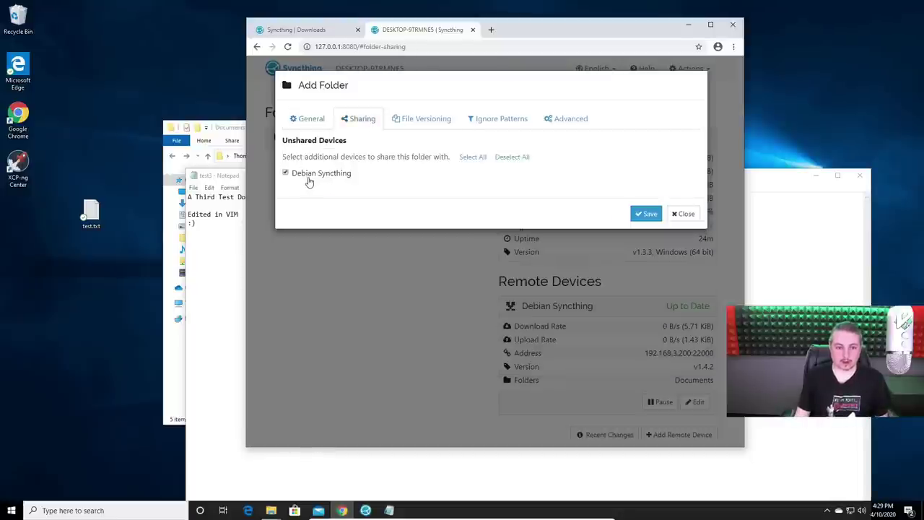
click(311, 123)
click(645, 351)
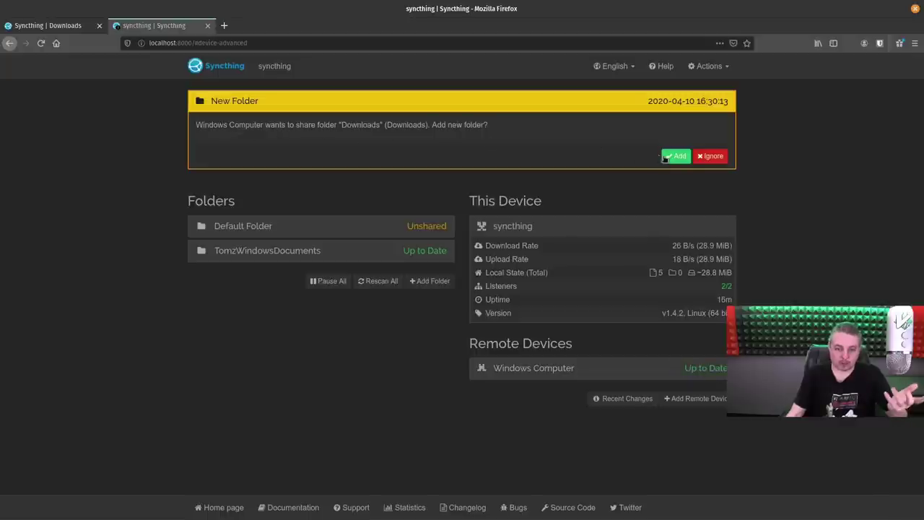
Accept the Downloads share on the server, label it DownloadsFromWindow, and save
click(676, 156)
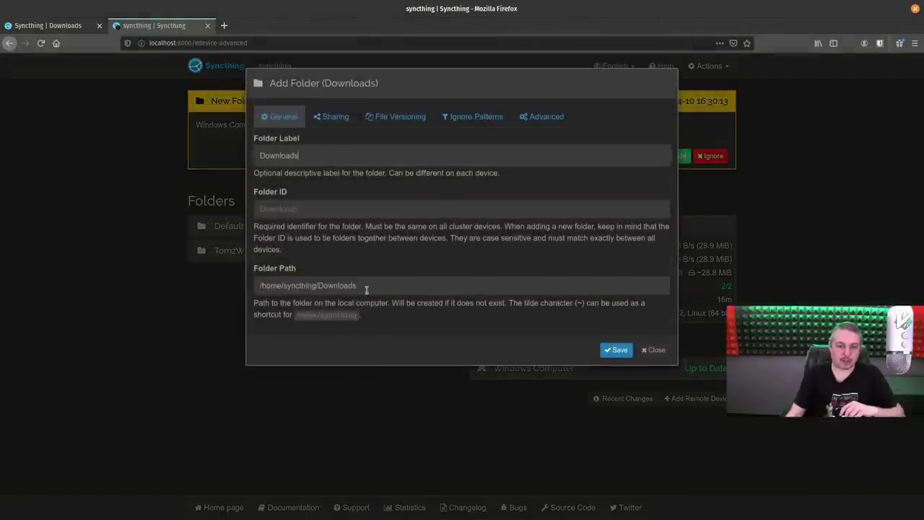
click(327, 154)
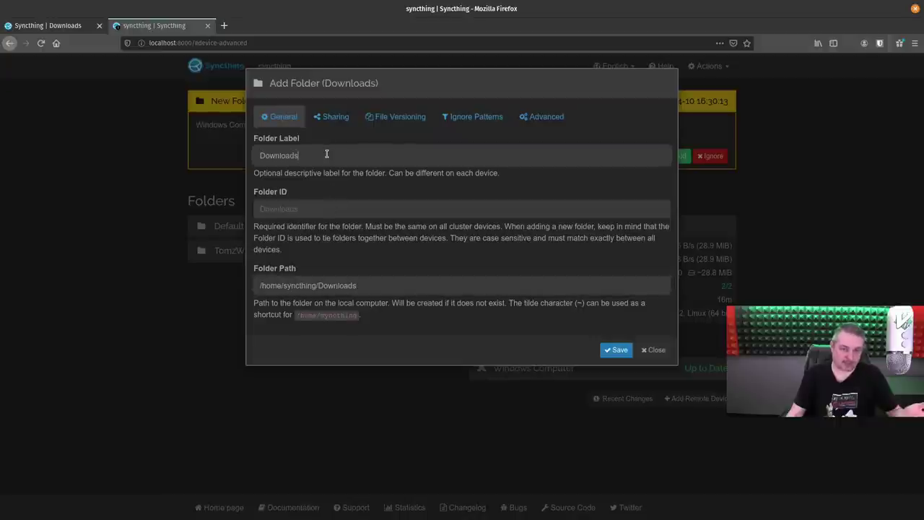
text(FromWind)
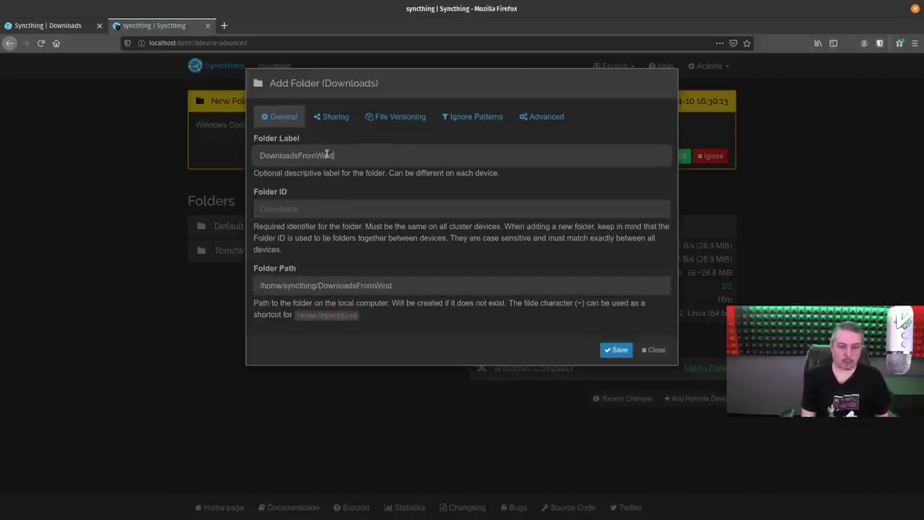
text(ow)
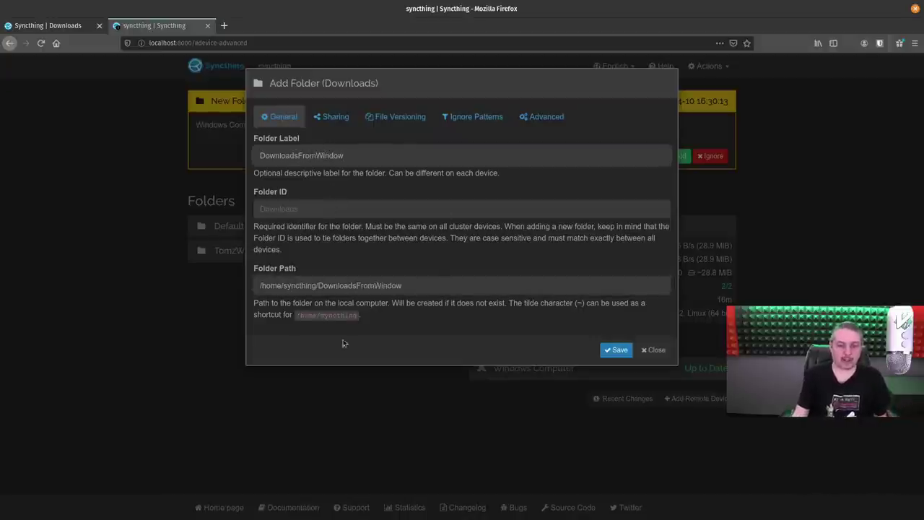
click(611, 349)
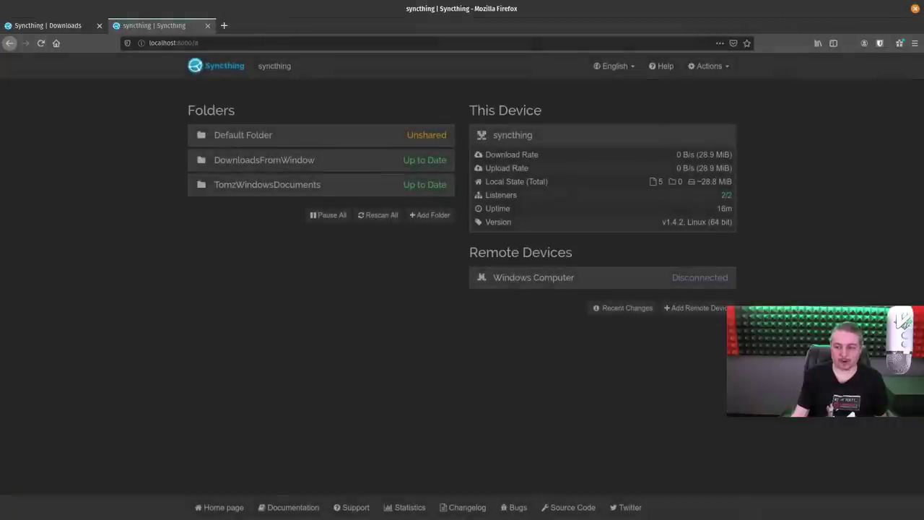
key(super)
click(320, 192)
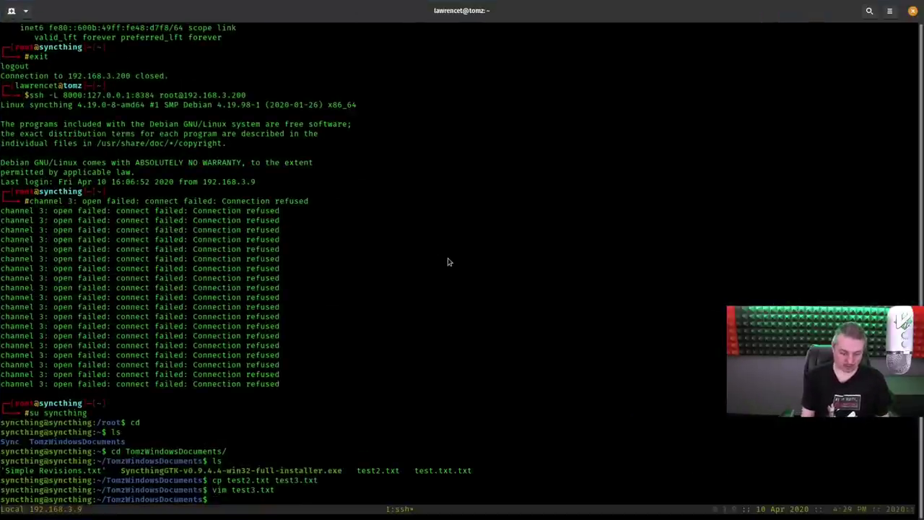
Go up a directory and confirm DownloadsFromWindow exists and is empty
text(cd ..)
key(Return)
text(ls)
key(Return)
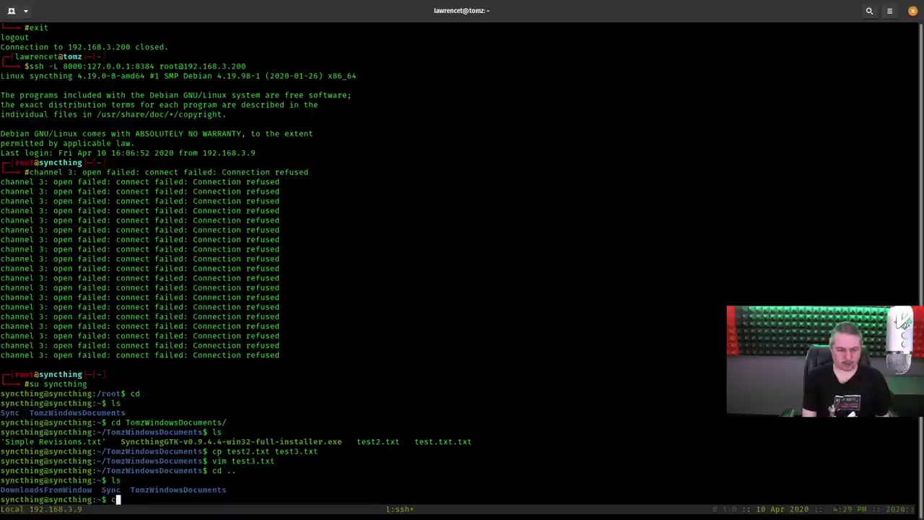
text(cd Do)
key(Tab)
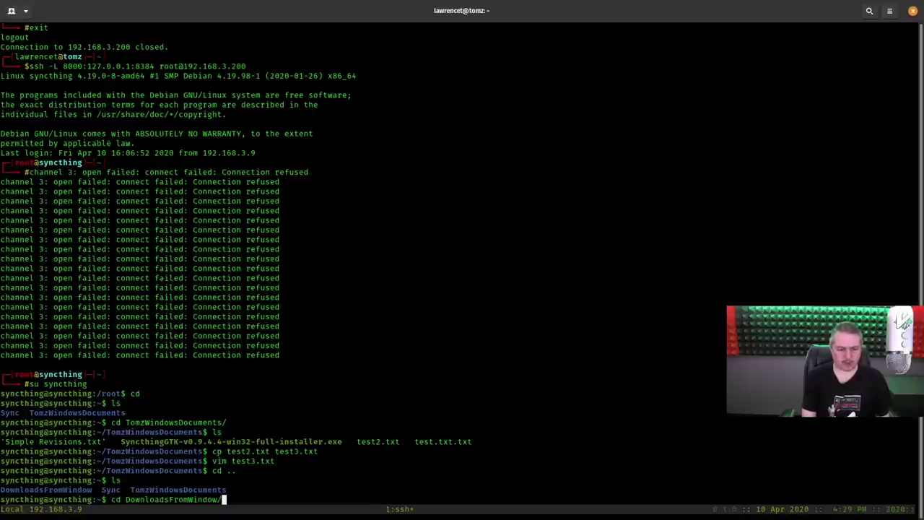
key(Return)
text(ls)
key(Return)
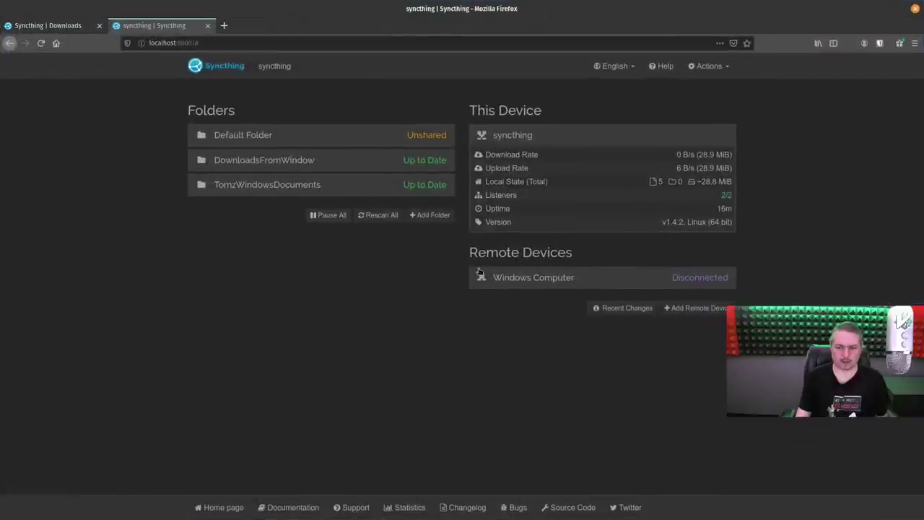
click(627, 276)
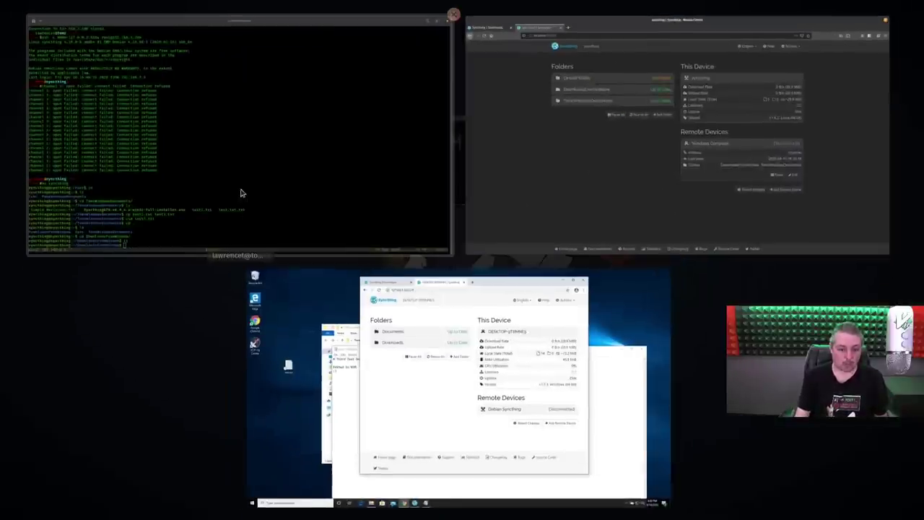
Exit the syncthing user shell, log out of the server, and abort the hanging SSH session
text(exit)
key(Return)
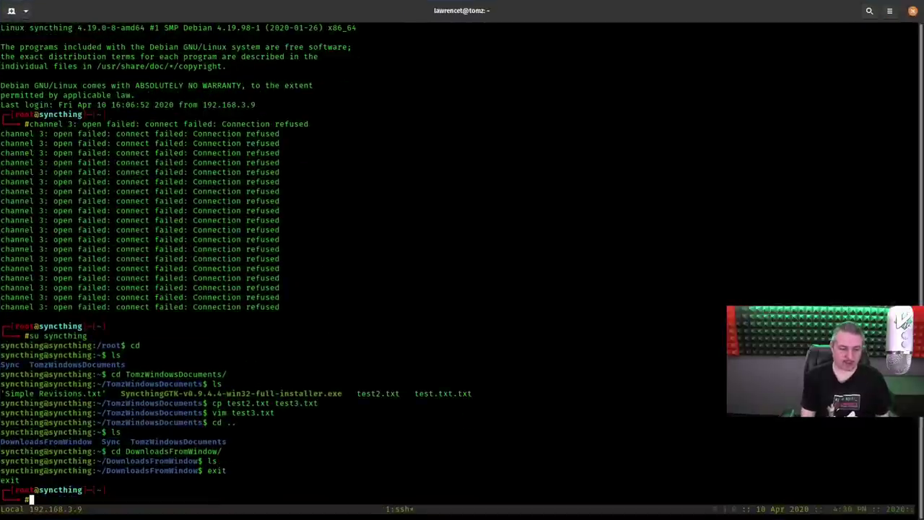
text(exit)
key(Return)
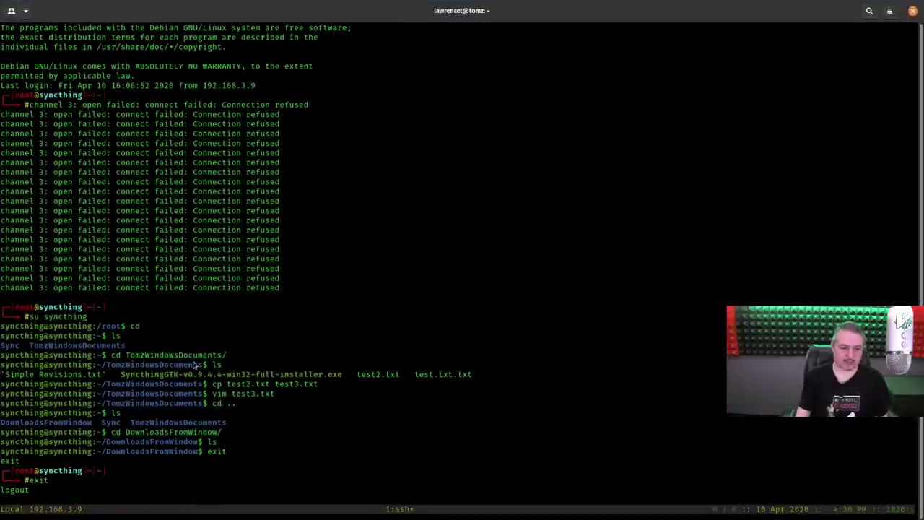
key(ctrl+c)
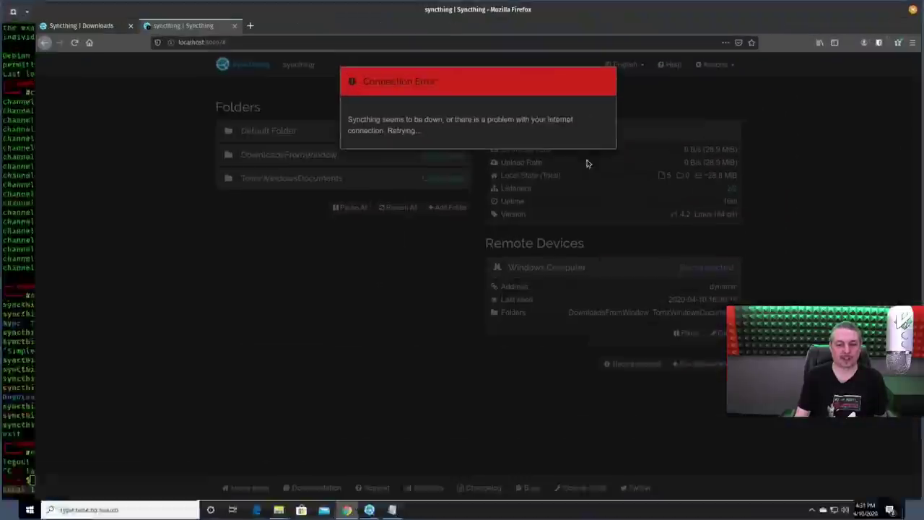
Close the Syncthing GUI tab and browse the downloads page's Debian/Ubuntu package section
middle_click(174, 23)
triple_click(703, 302)
scroll(627, 317, up, 8)
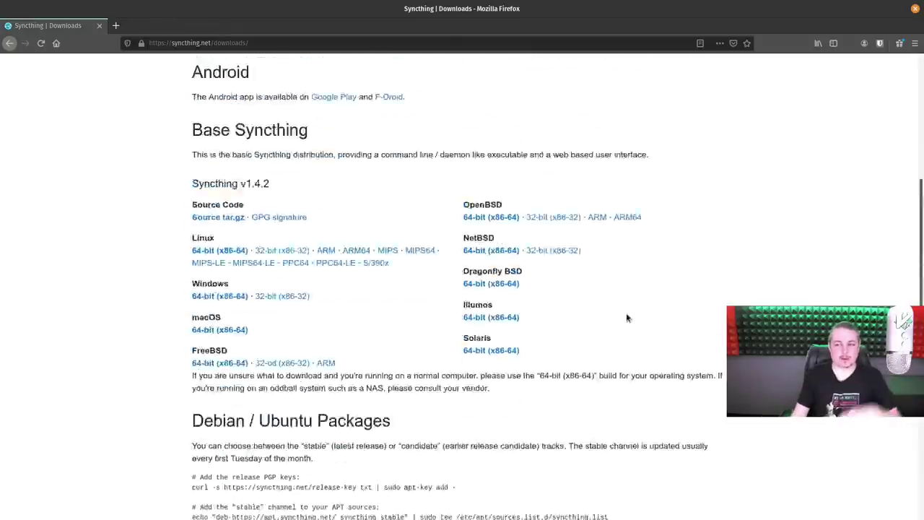
scroll(585, 278, down, 5)
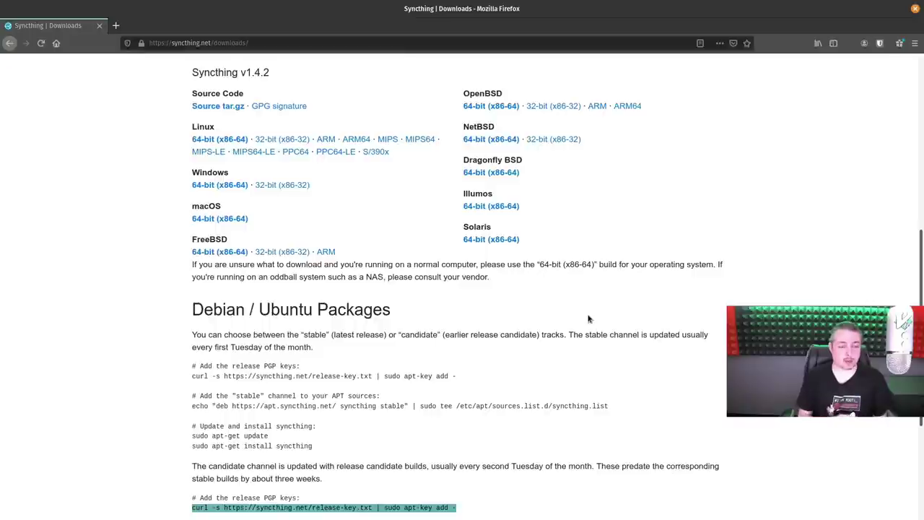
scroll(588, 318, up, 3)
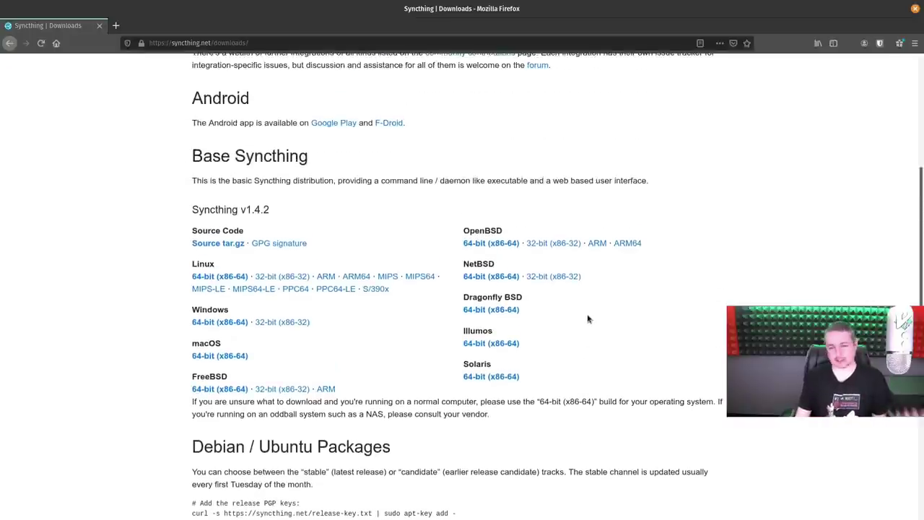
scroll(588, 318, down, 4)
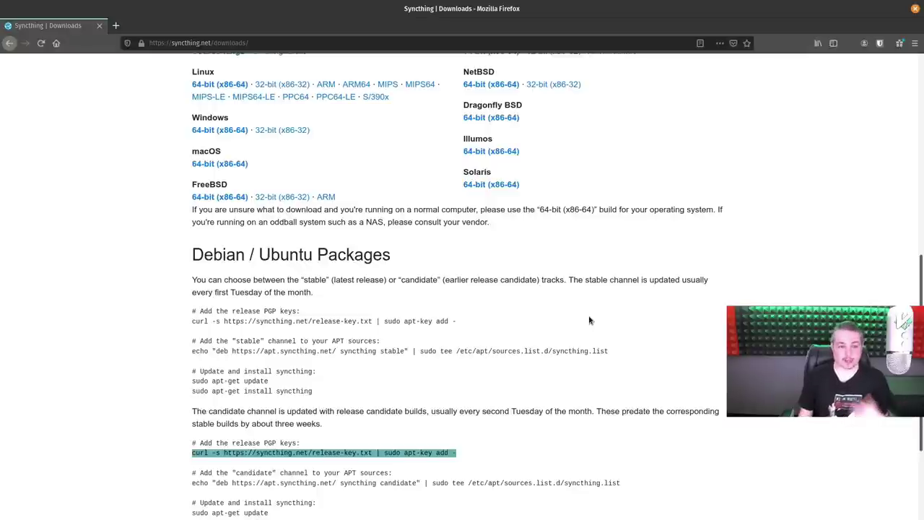
scroll(590, 316, up, 4)
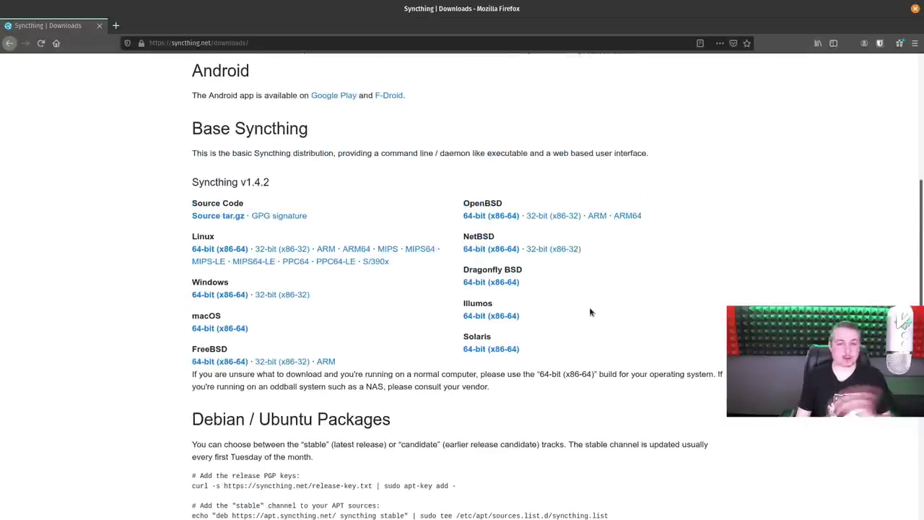